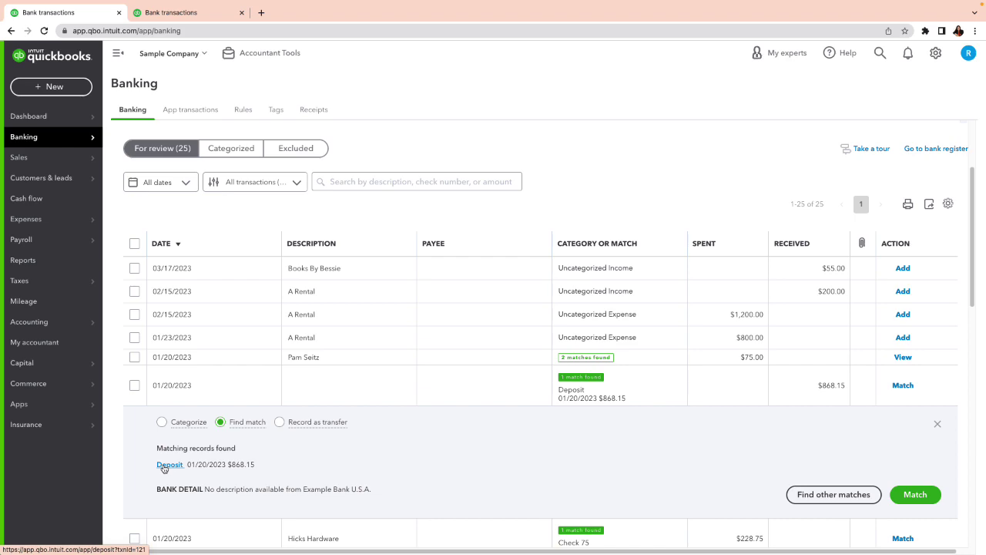
# Open the deposit record matched to the 01/20/2023 $868.15 bank transaction, review the payments included in it, and close it.
pyautogui.click(168, 465)
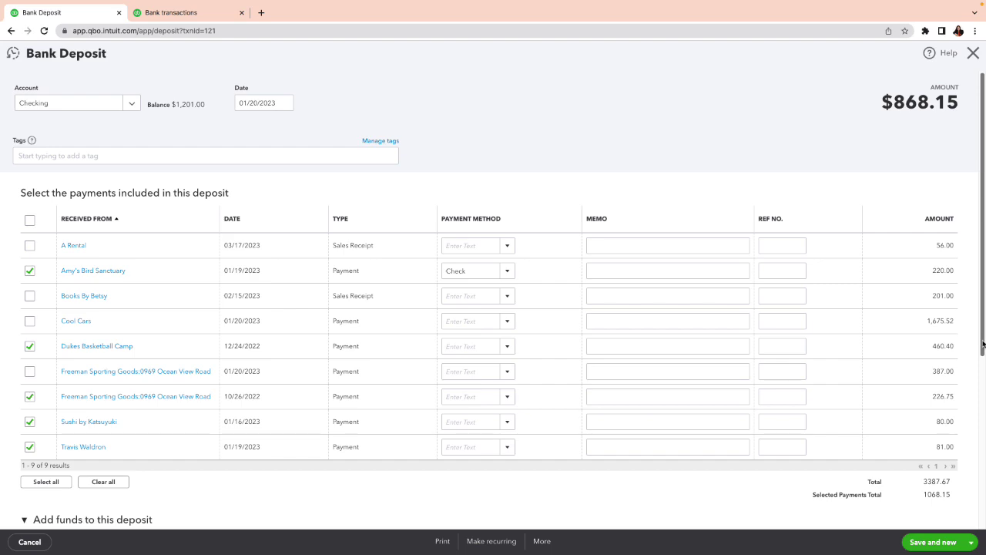
pyautogui.moveTo(982, 340); pyautogui.dragTo(984, 284)
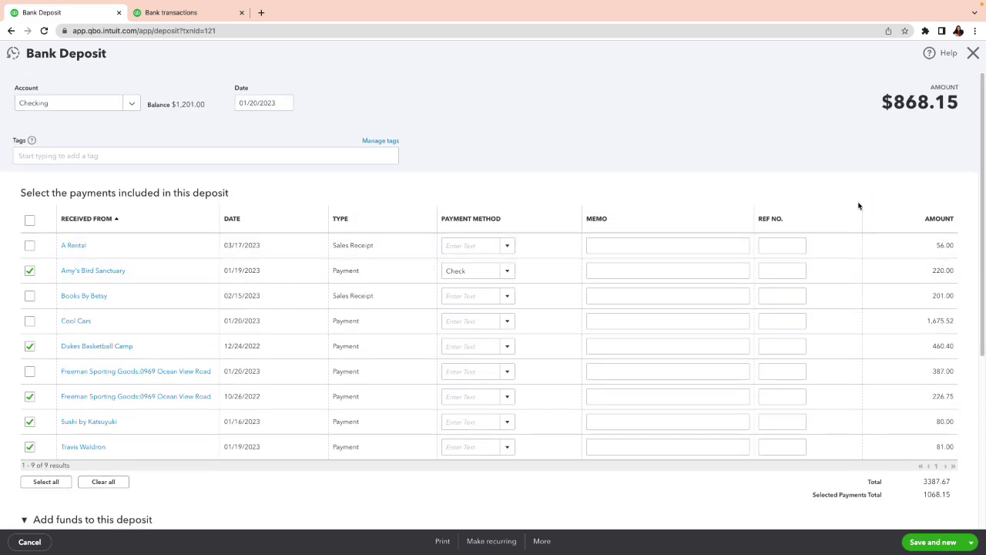
pyautogui.click(973, 55)
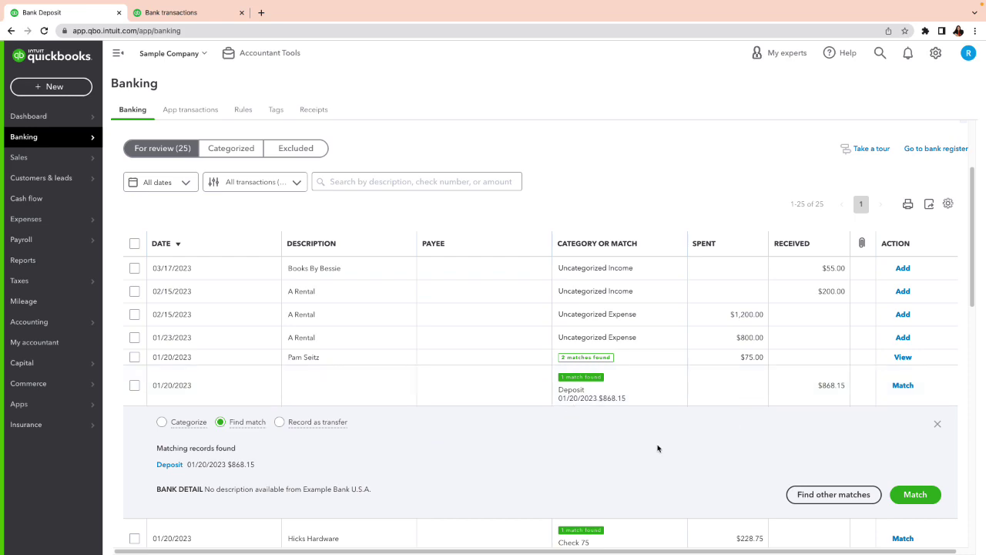
# Accept the suggested matches for the 01/20/2023 $868.15 deposit and the $228.75 Hicks Hardware check.
pyautogui.click(911, 493)
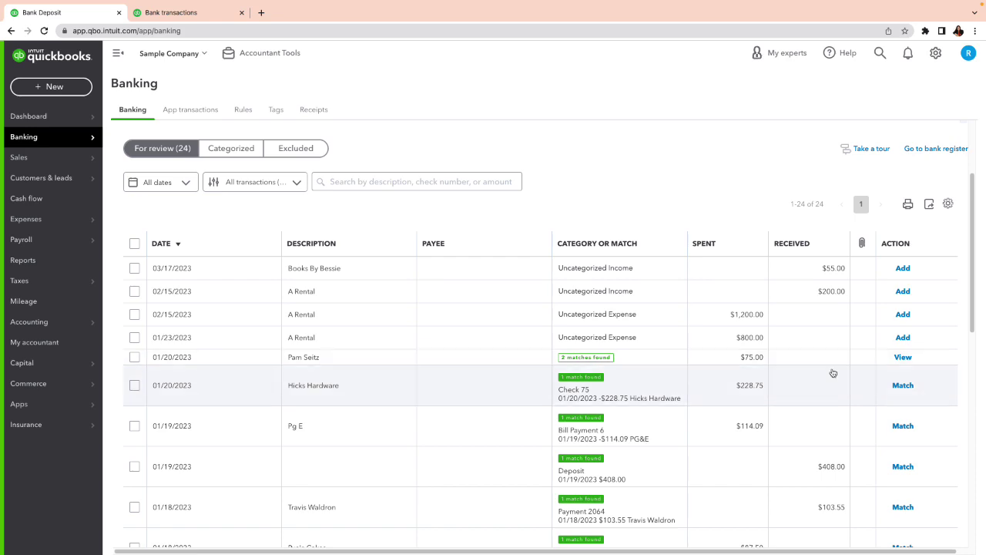
pyautogui.click(903, 385)
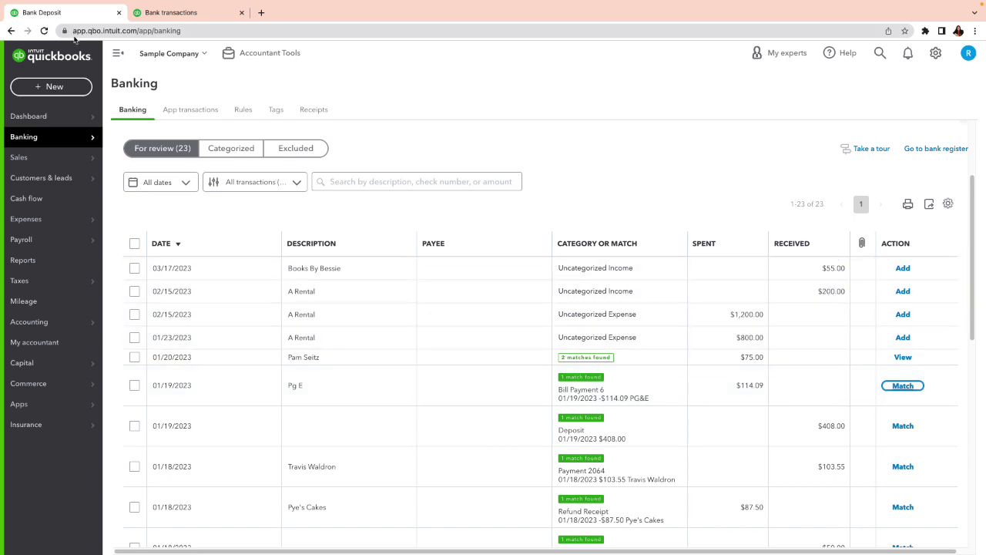
# Create a new sales receipt and set its deposit account to Checking.
pyautogui.click(39, 87)
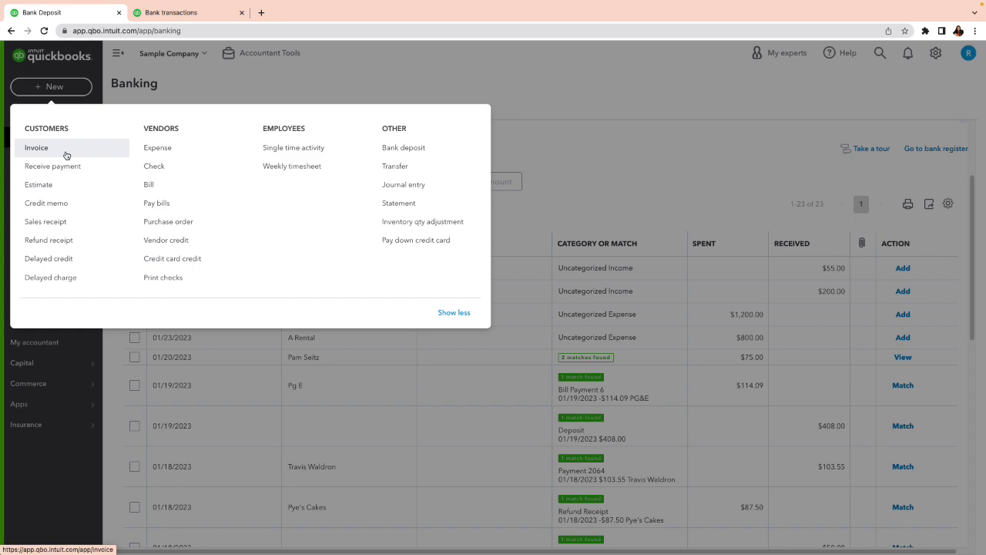
pyautogui.click(64, 222)
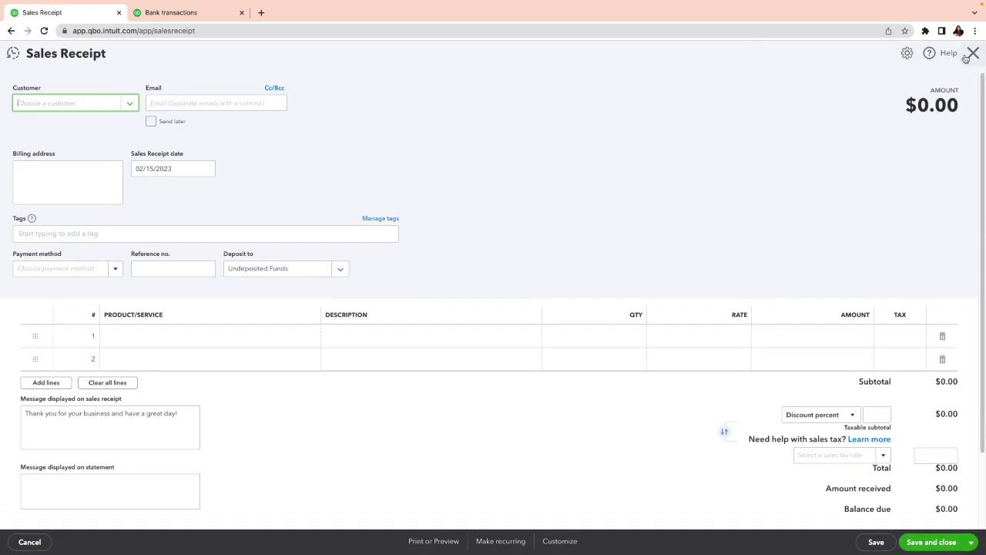
pyautogui.moveTo(967, 59); pyautogui.dragTo(947, 126)
pyautogui.click(371, 117)
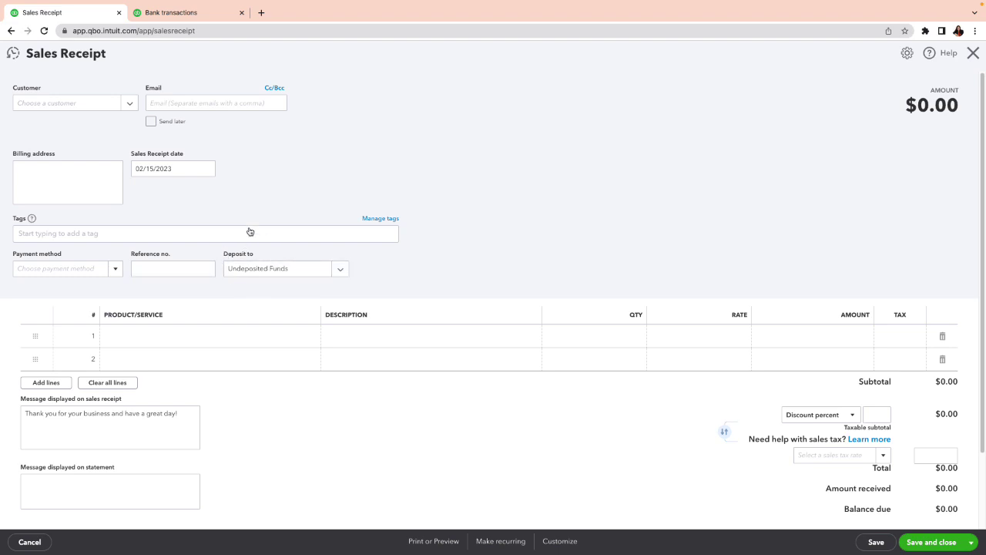
pyautogui.click(346, 270)
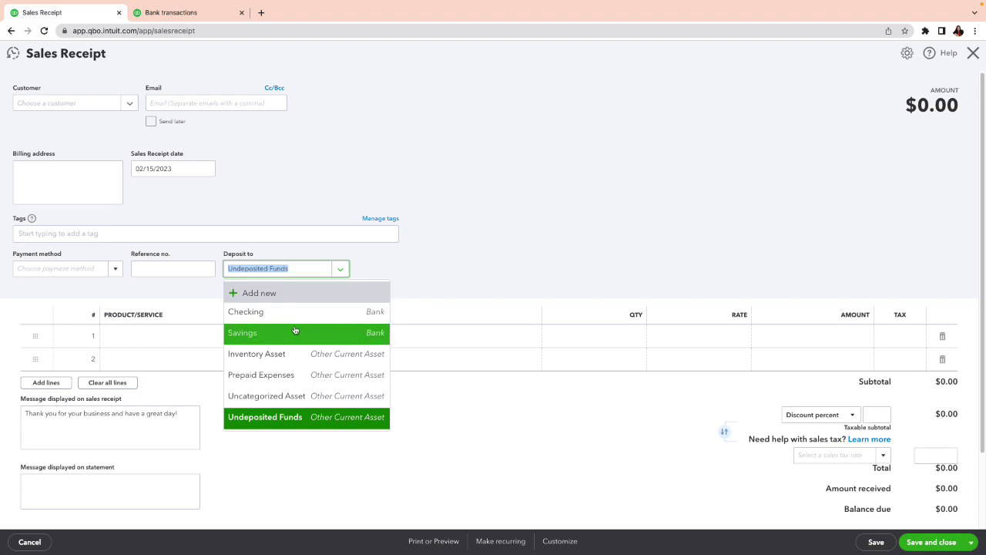
pyautogui.click(270, 312)
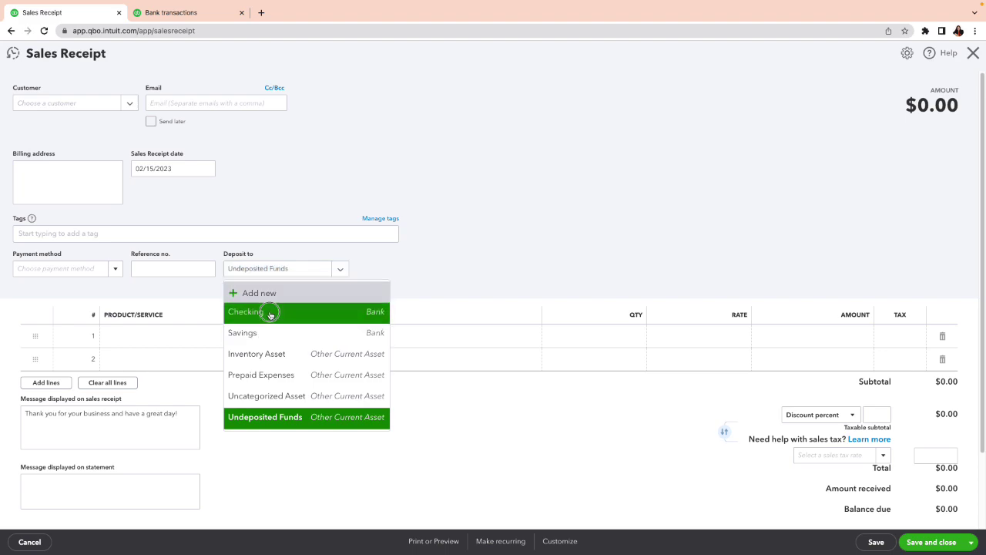
# Check the bank transactions for the customer and select Books By Betsy on the sales receipt.
pyautogui.click(69, 107)
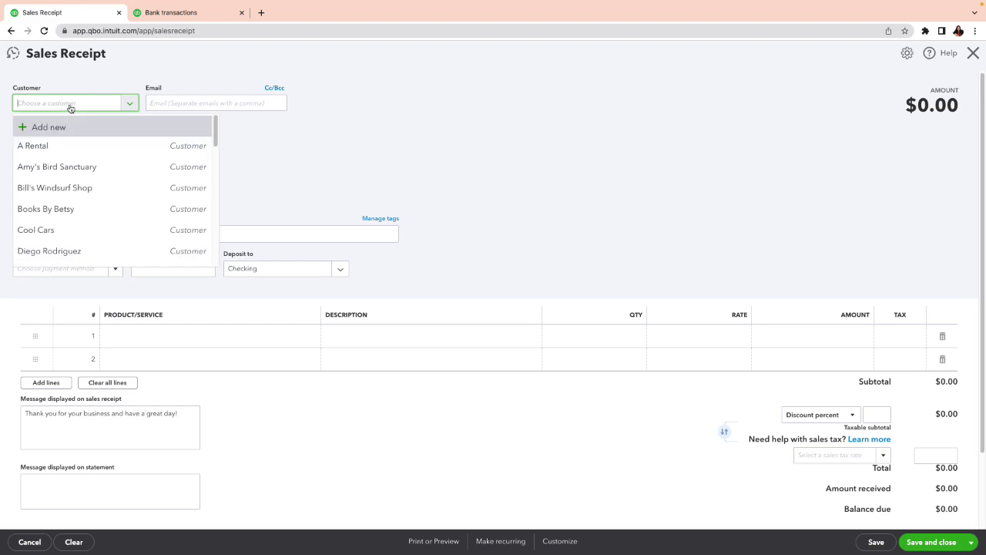
pyautogui.click(152, 14)
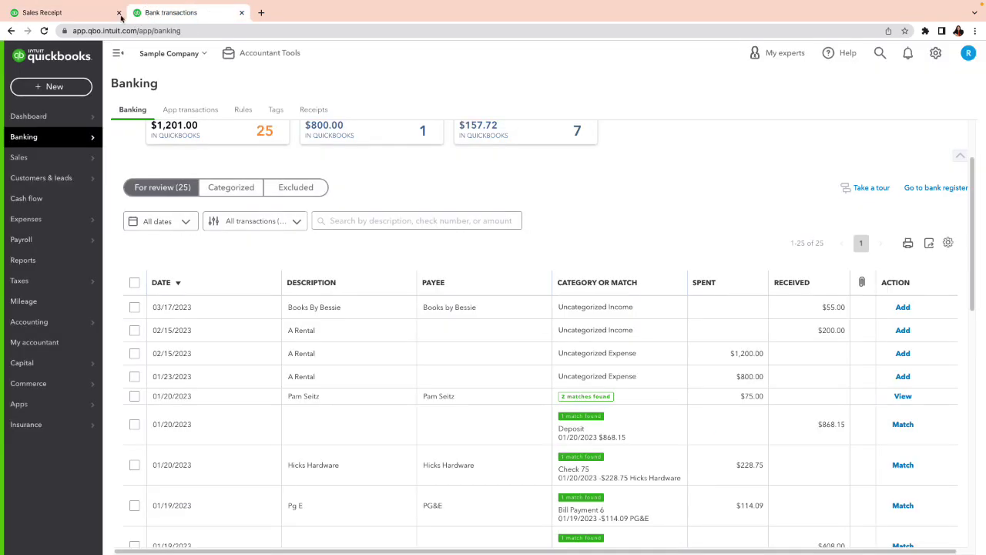
pyautogui.click(49, 15)
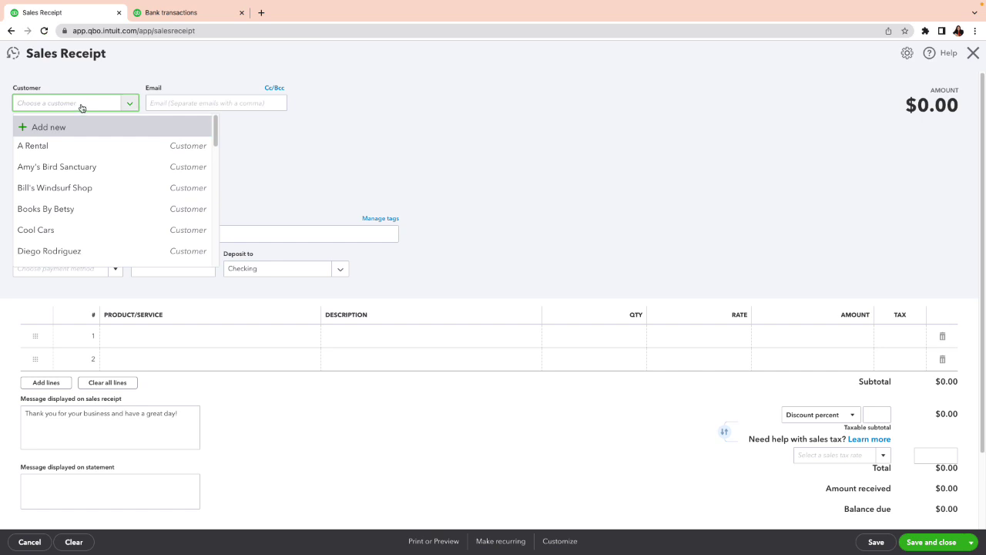
pyautogui.write('Books')
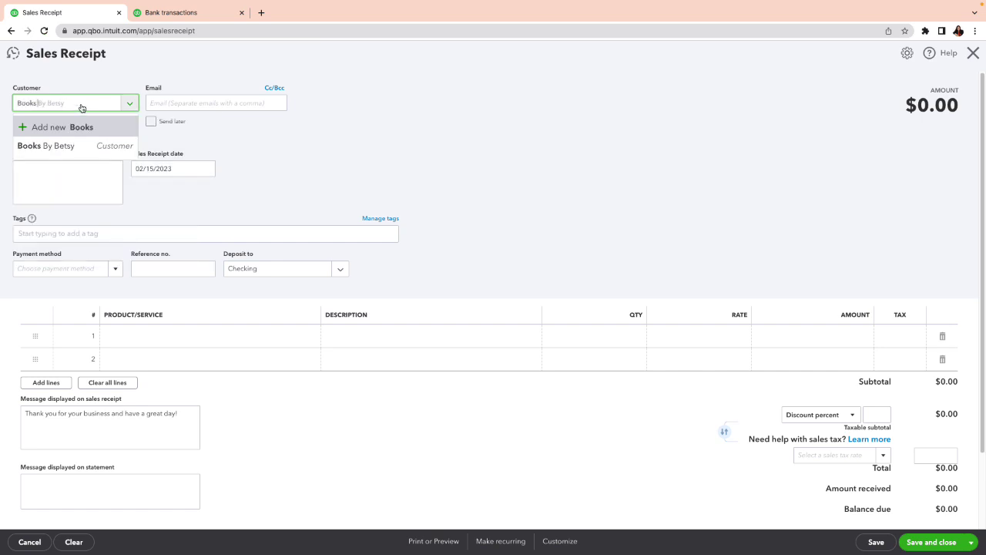
pyautogui.click(53, 151)
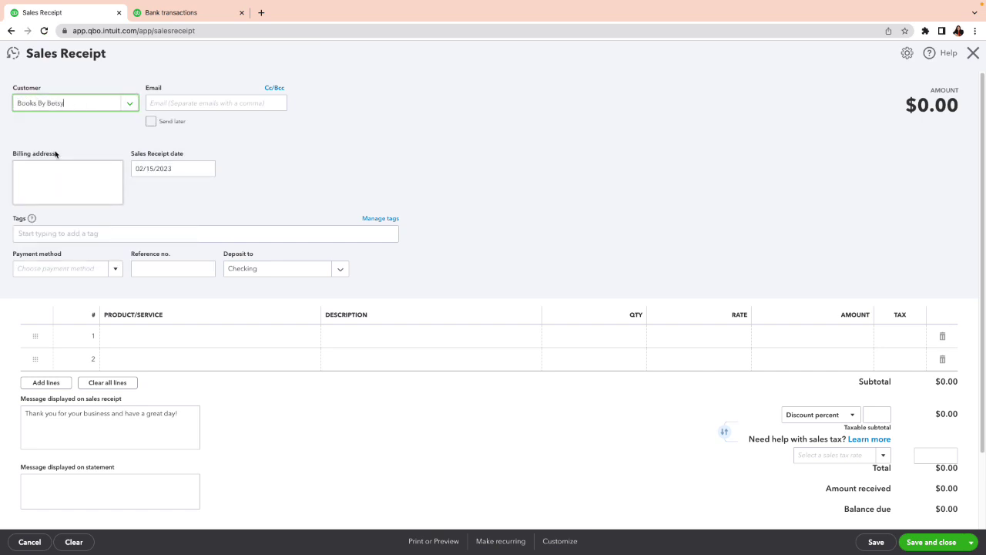
# Check the transaction date in the bank feed and set the sales receipt date to 03/17/2023.
pyautogui.click(183, 13)
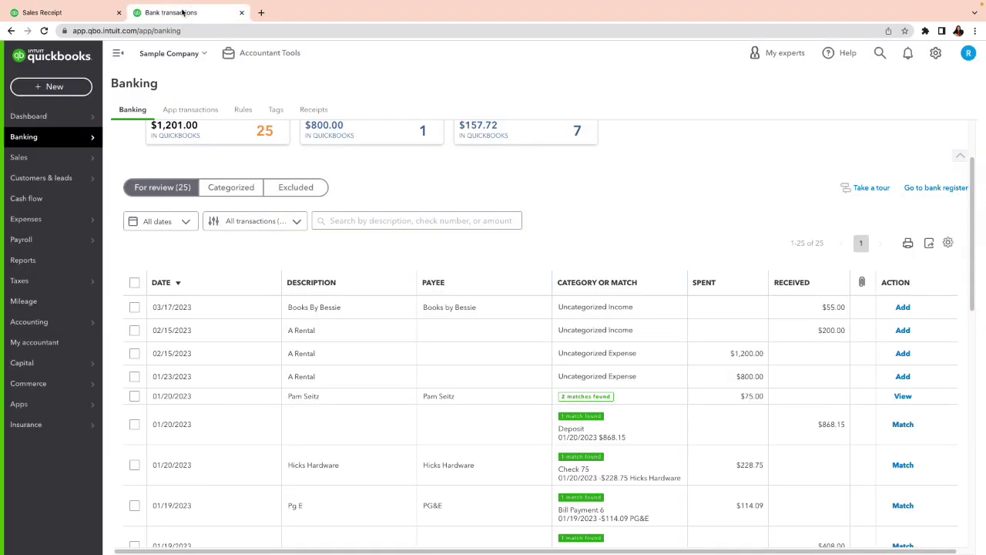
pyautogui.click(85, 14)
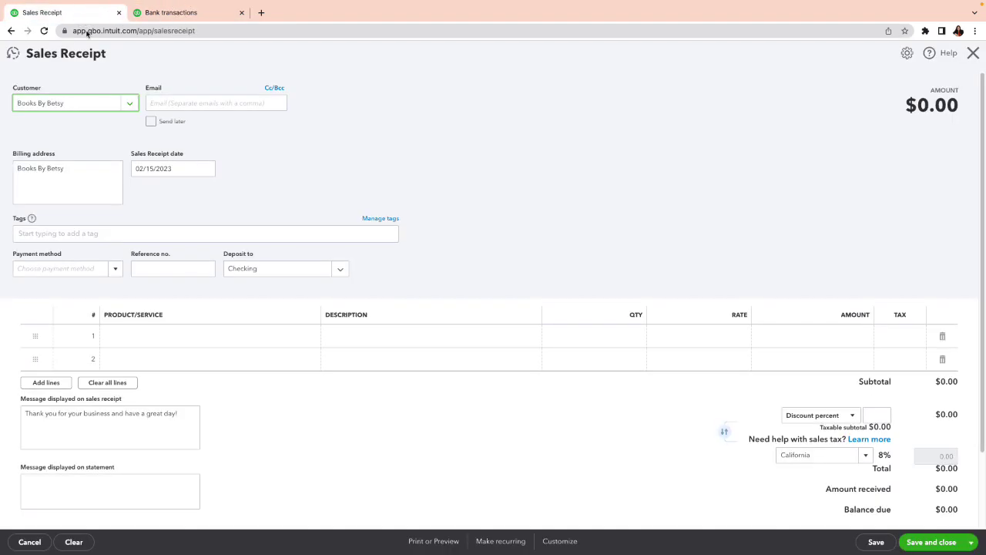
pyautogui.click(210, 173)
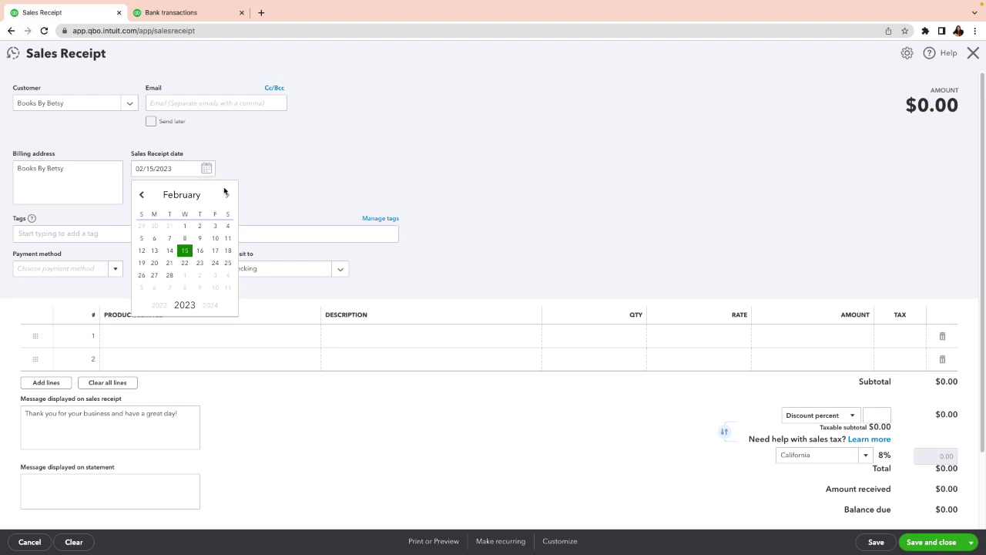
pyautogui.click(228, 196)
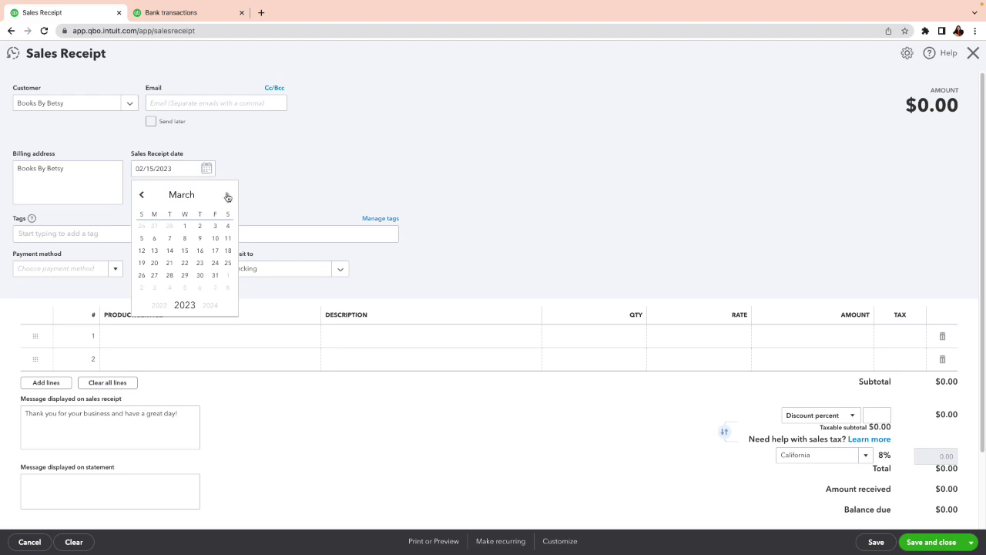
pyautogui.click(216, 255)
# Add the Design service as the first line item and check the received amount in the bank transactions.
pyautogui.click(165, 337)
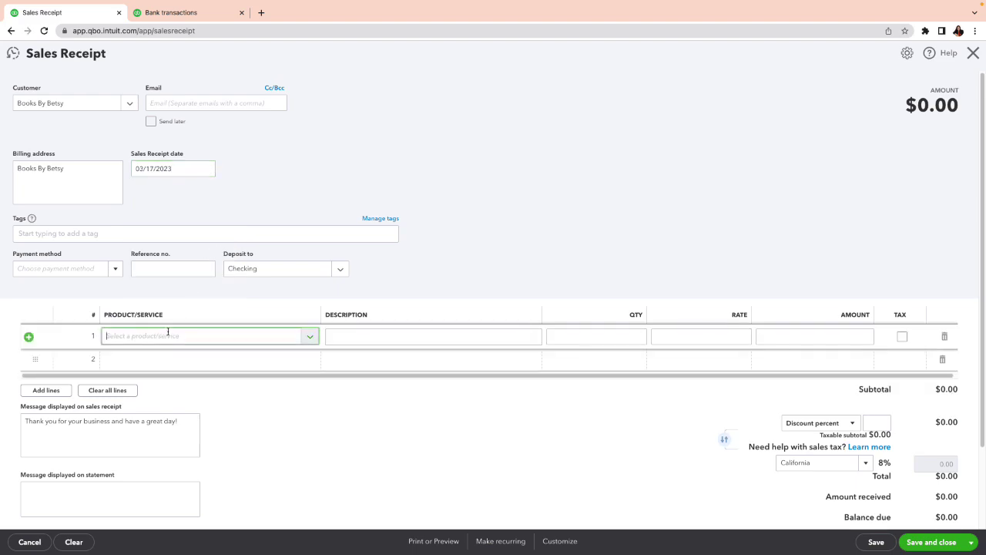
pyautogui.click(310, 338)
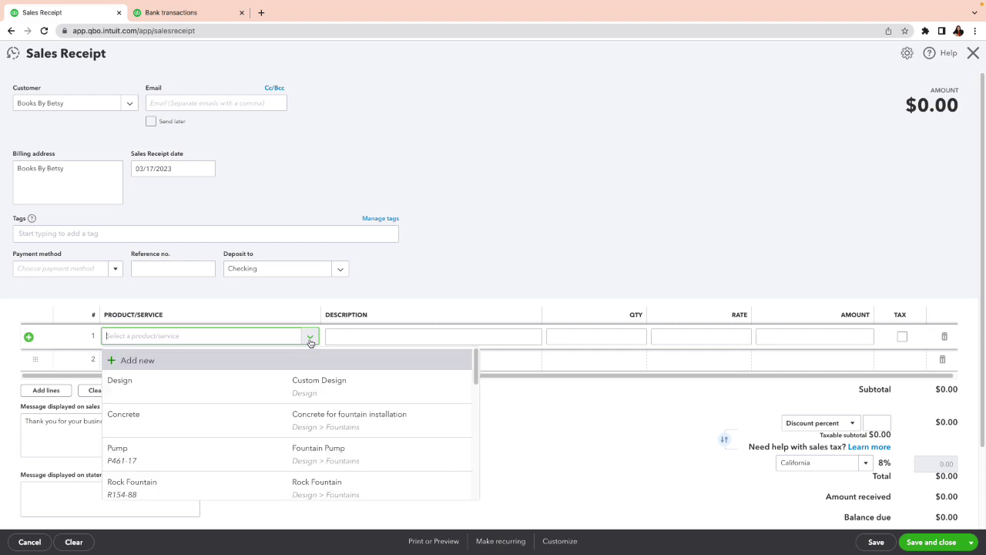
pyautogui.click(322, 378)
pyautogui.click(193, 11)
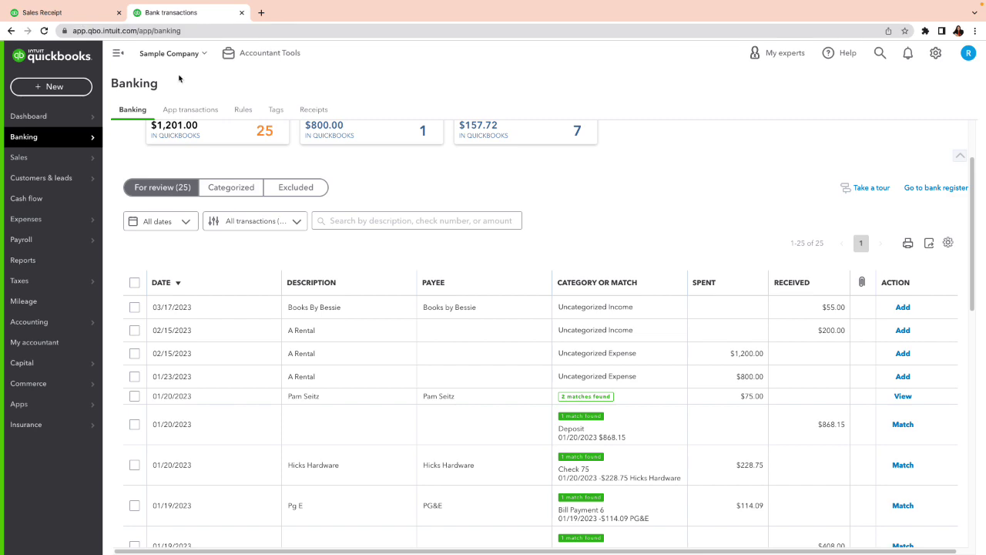
pyautogui.click(87, 15)
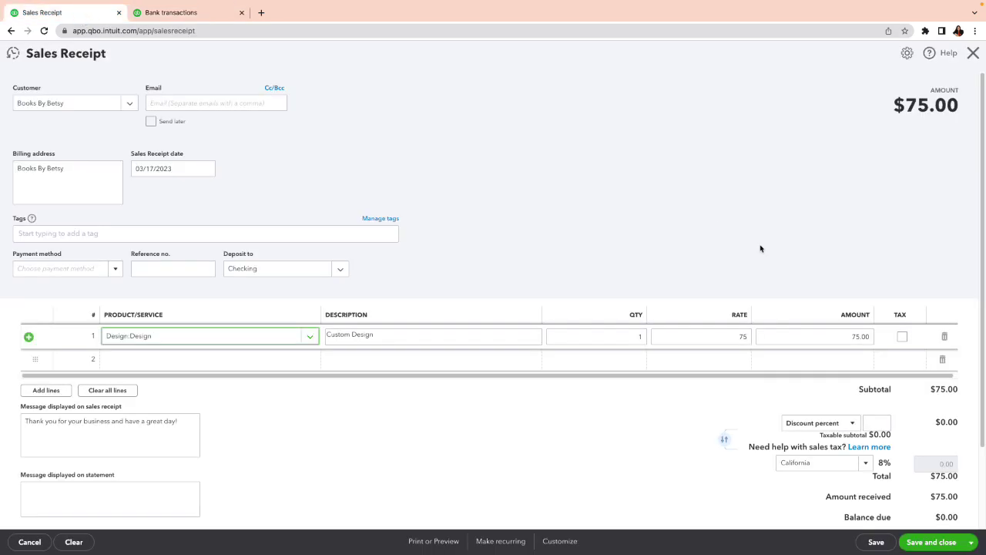
pyautogui.click(724, 336)
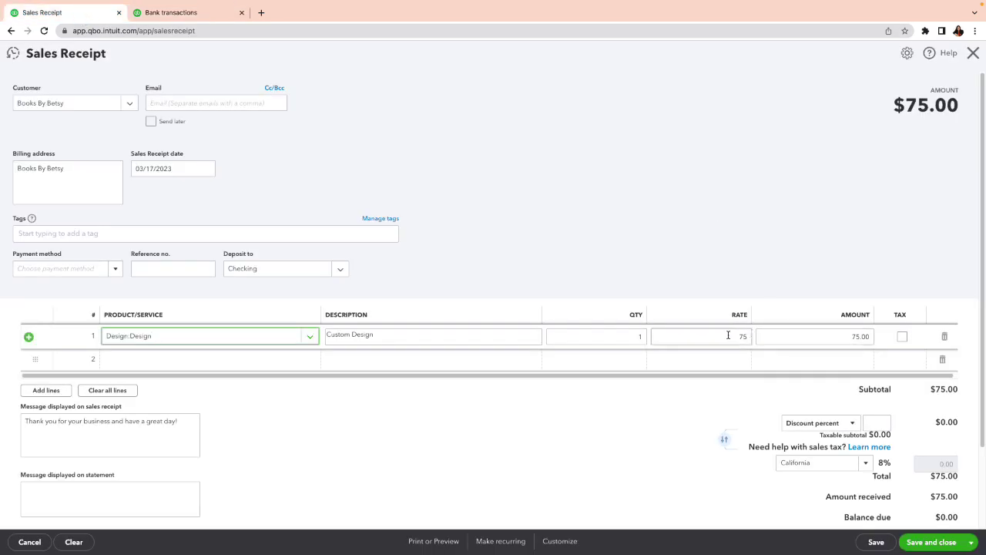
pyautogui.click(155, 359)
pyautogui.write('dis')
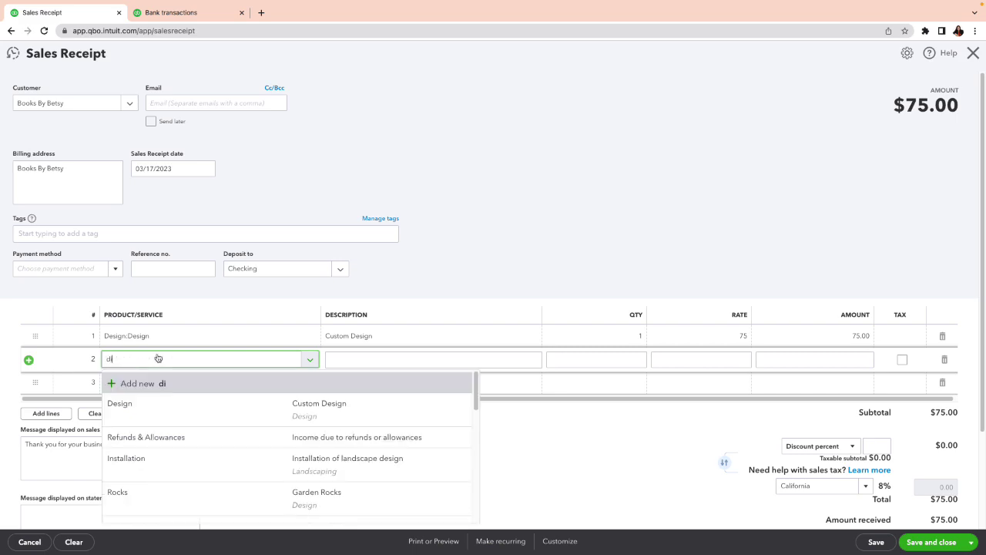
pyautogui.press('BackSpace')
pyautogui.press('BackSpace')
pyautogui.press('BackSpace')
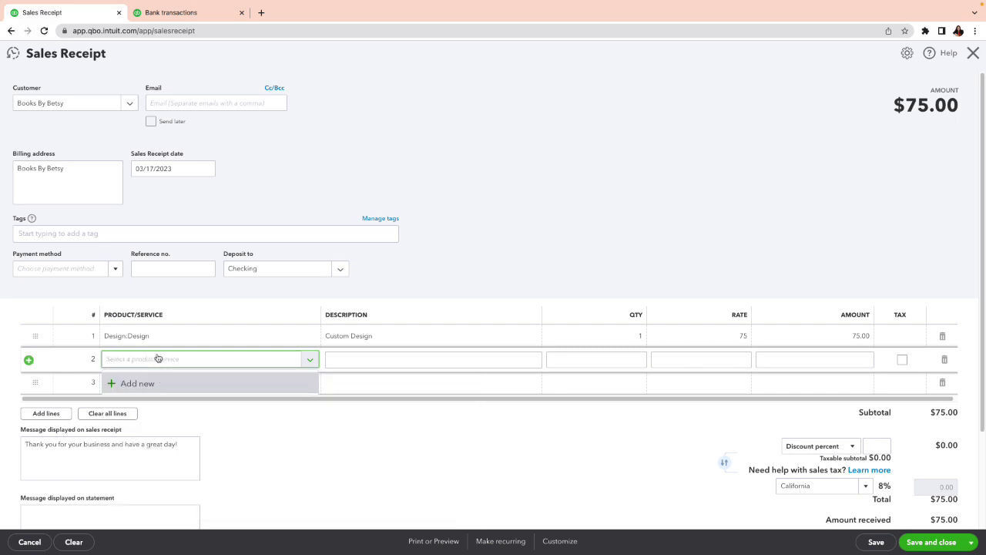
# Set the rate of the Design line item to 55.
pyautogui.click(717, 336)
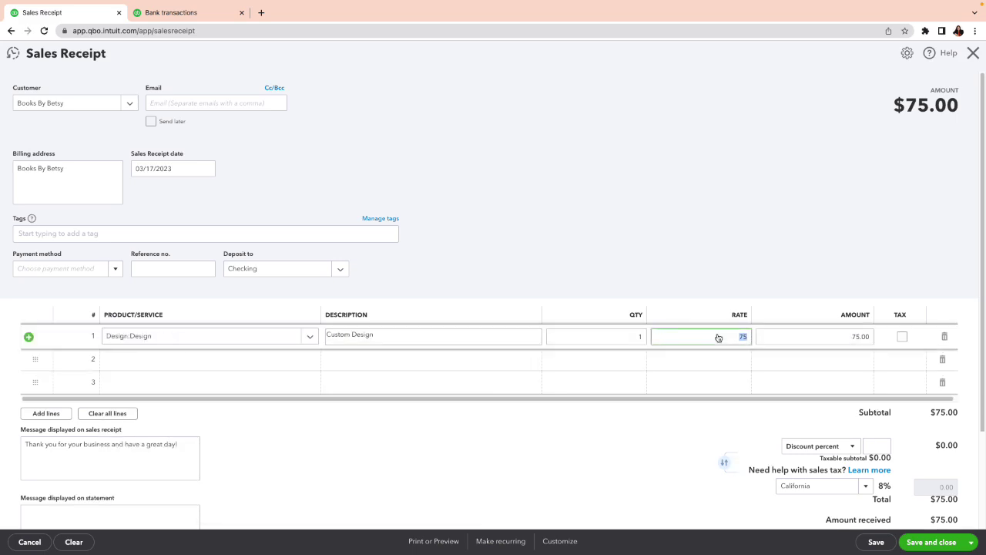
pyautogui.write('55')
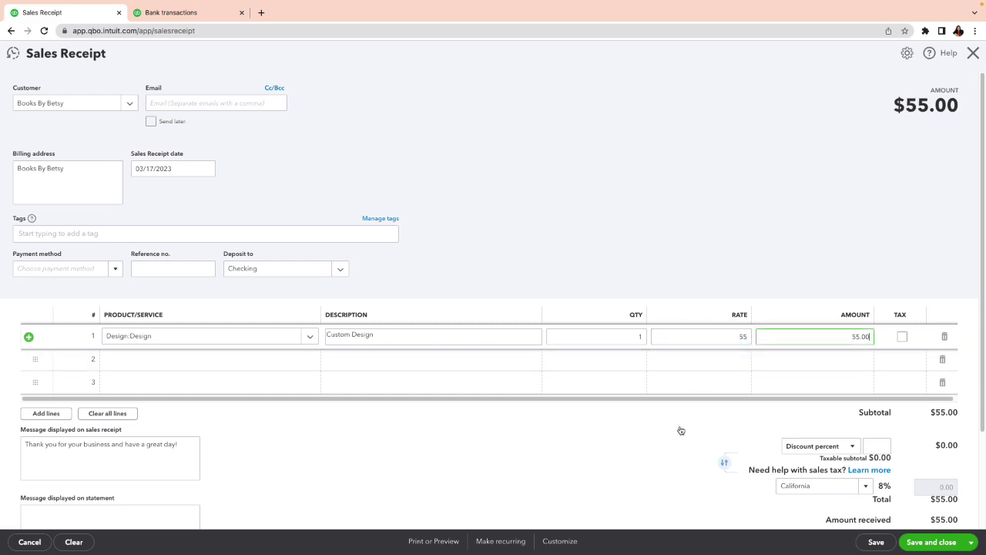
pyautogui.click(617, 494)
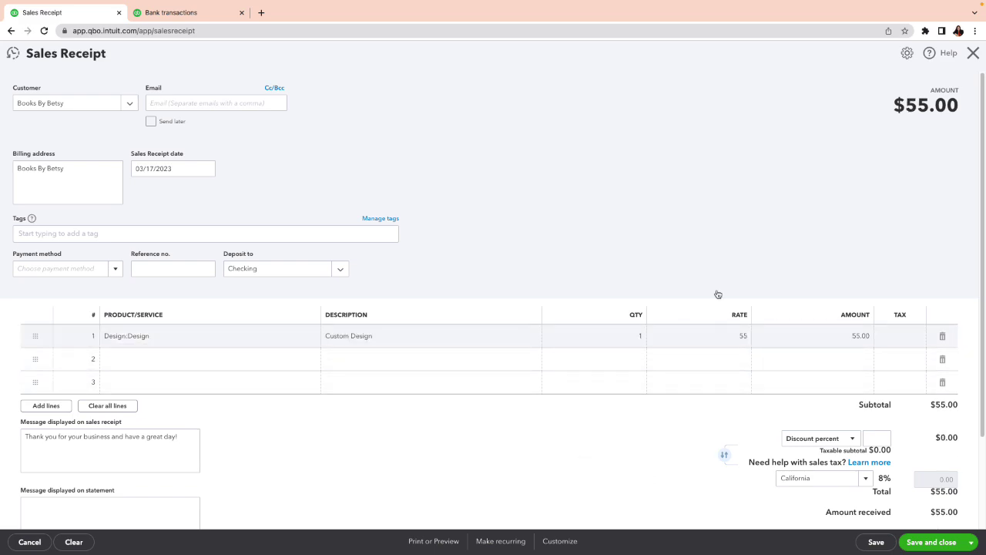
# Reselect Checking as the deposit account, then save and close the Books By Betsy sales receipt.
pyautogui.click(344, 270)
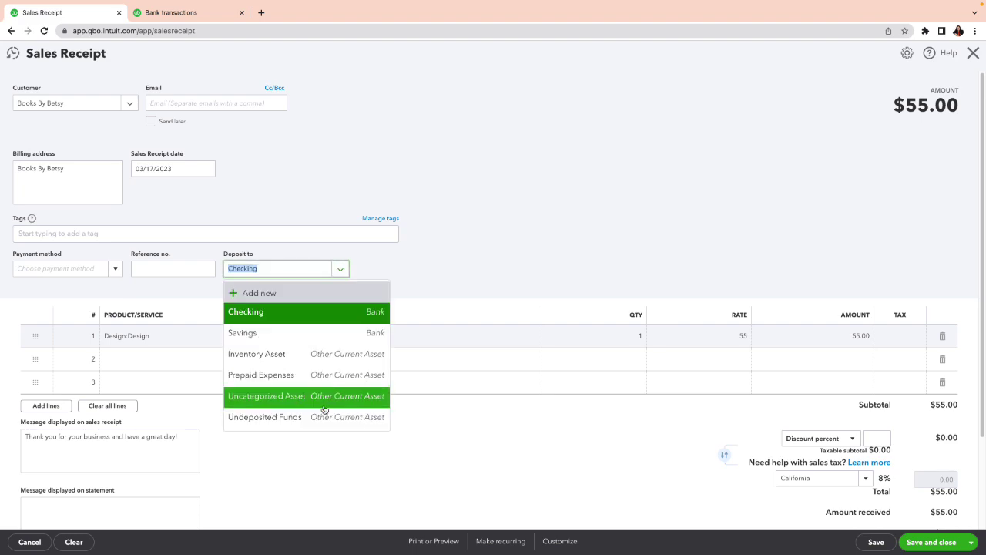
pyautogui.click(312, 312)
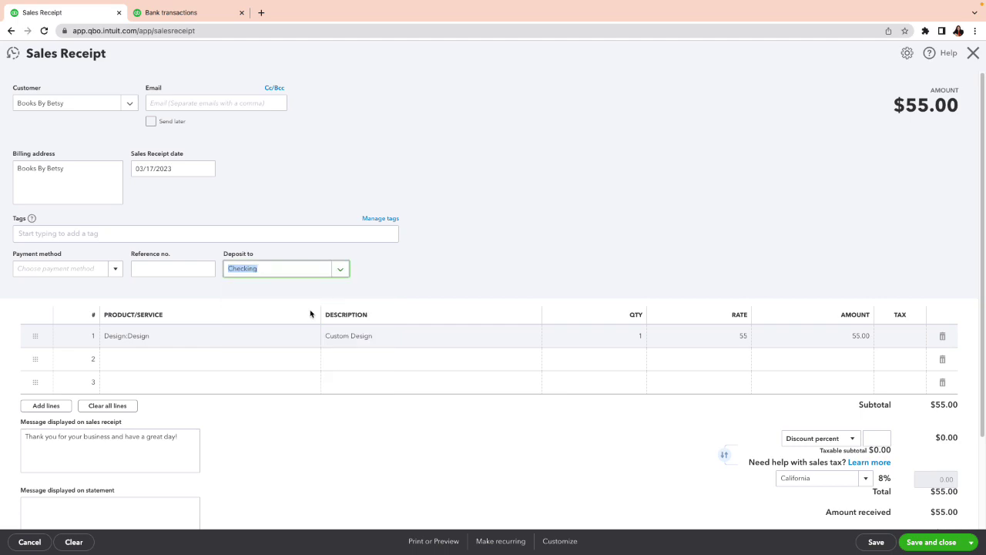
pyautogui.click(947, 545)
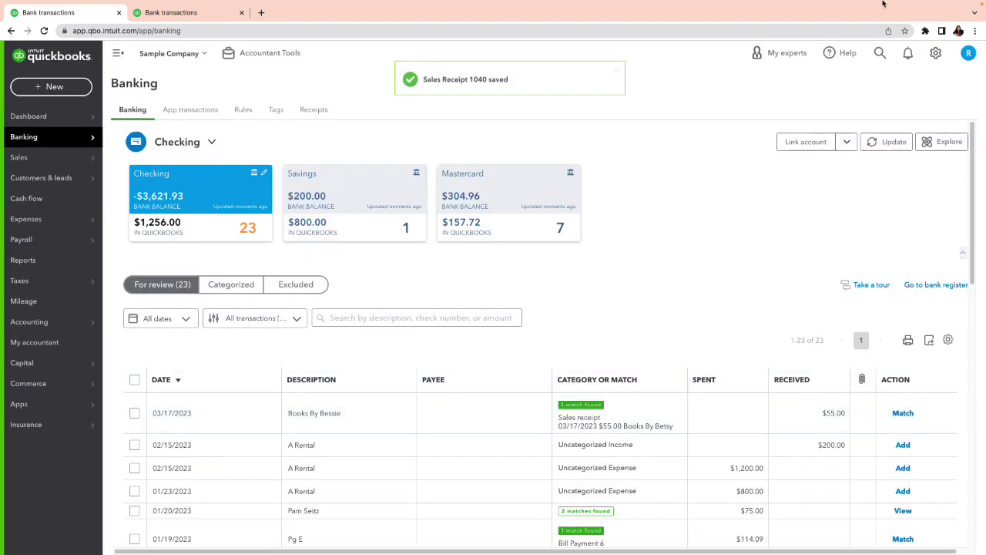
pyautogui.moveTo(884, 4)
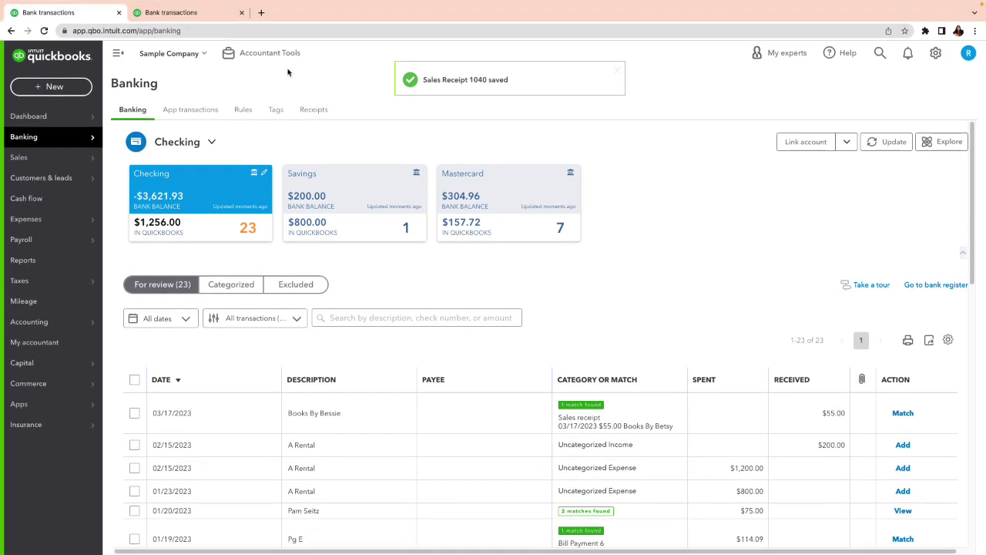
# Reopen the recent Books By Betsy sales receipt No. 1040, set the Design line's rate to 55.50, then save and close it.
pyautogui.click(38, 89)
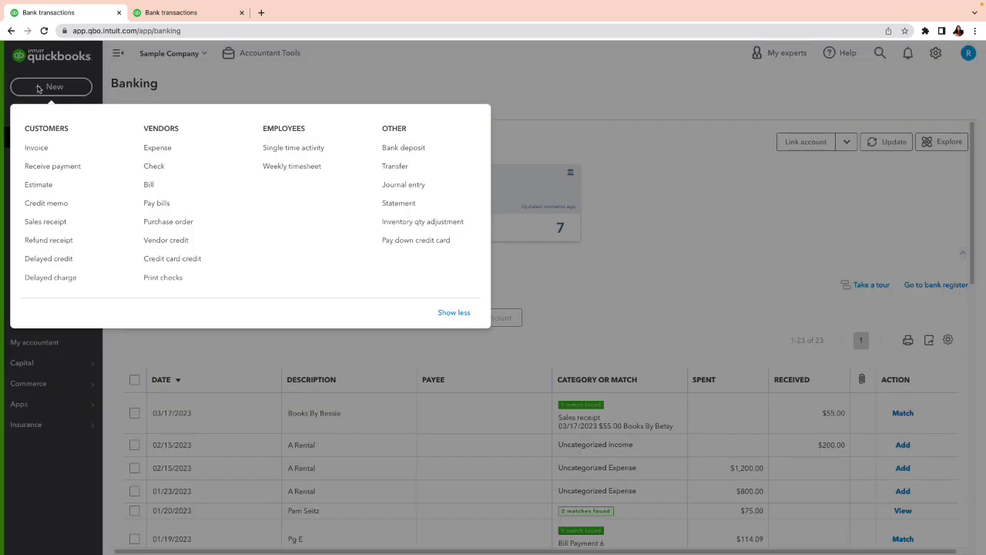
pyautogui.click(46, 223)
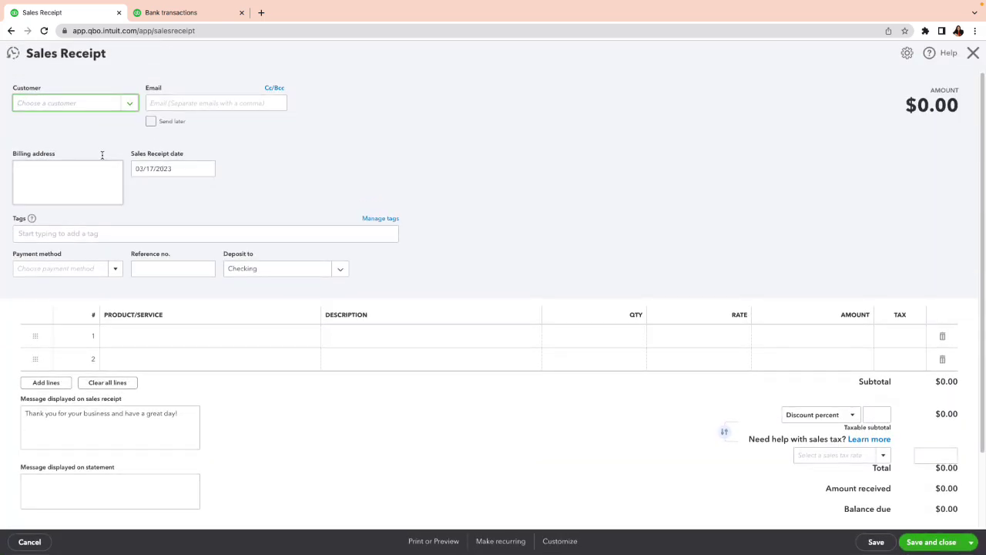
pyautogui.click(13, 54)
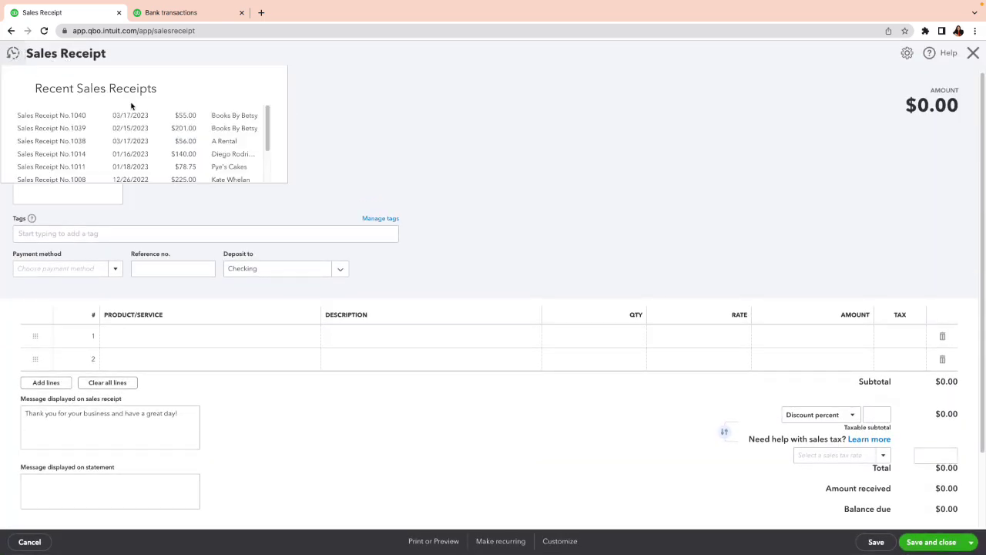
pyautogui.click(182, 120)
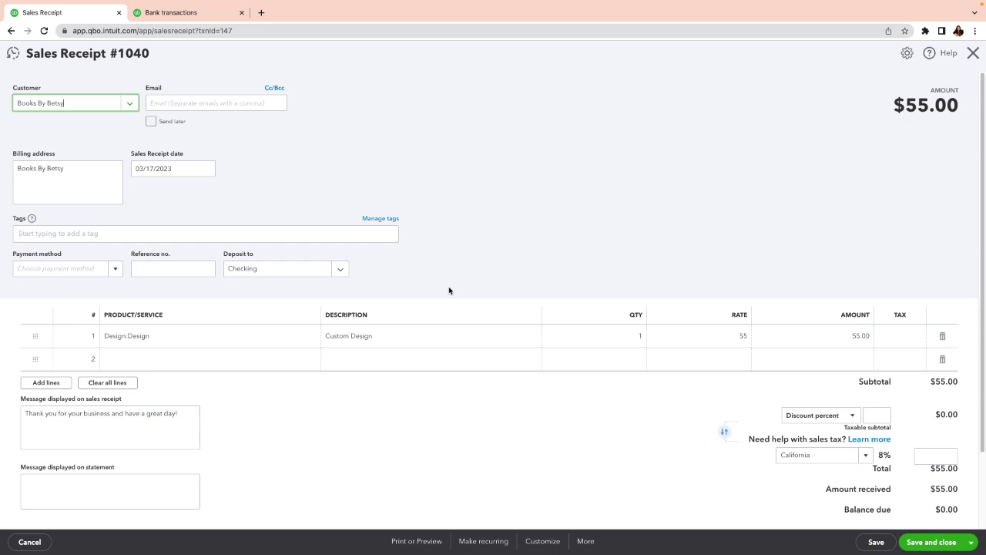
pyautogui.click(742, 337)
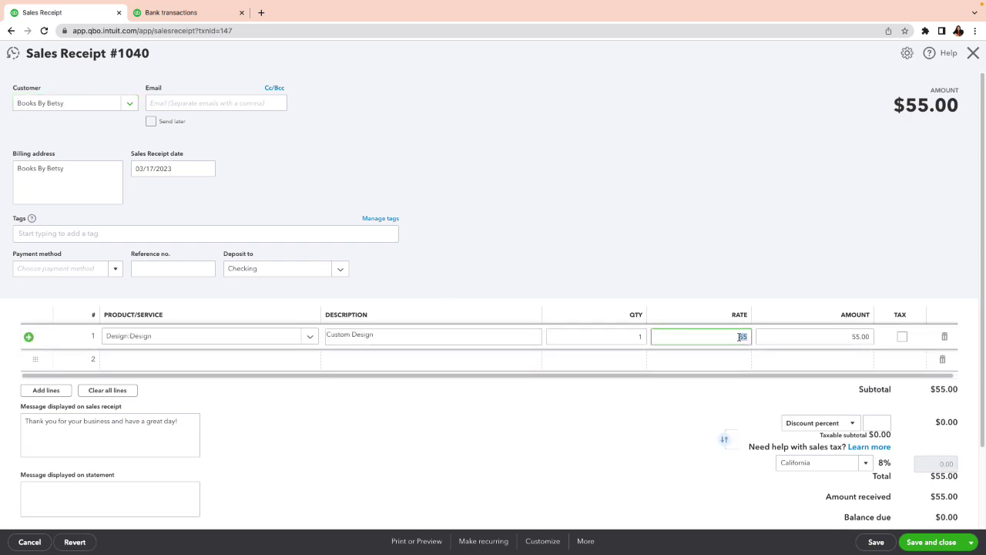
pyautogui.write('50')
pyautogui.click(672, 401)
pyautogui.hotkey('ctrl', 'alt', 'd')
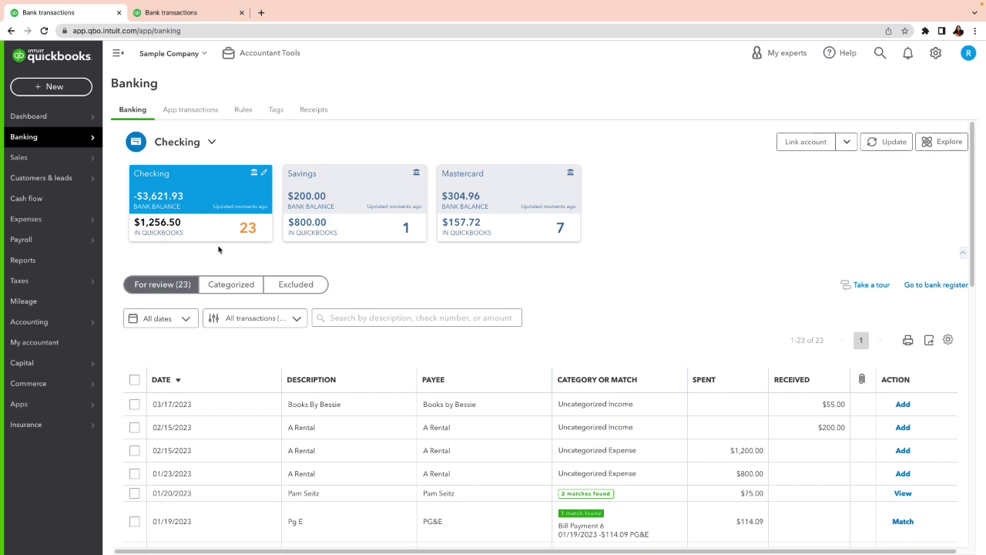
# Categorize the 03/17/2023 Books By Bessie bank transaction as Sales of Product Income and add it to the books.
pyautogui.click(831, 409)
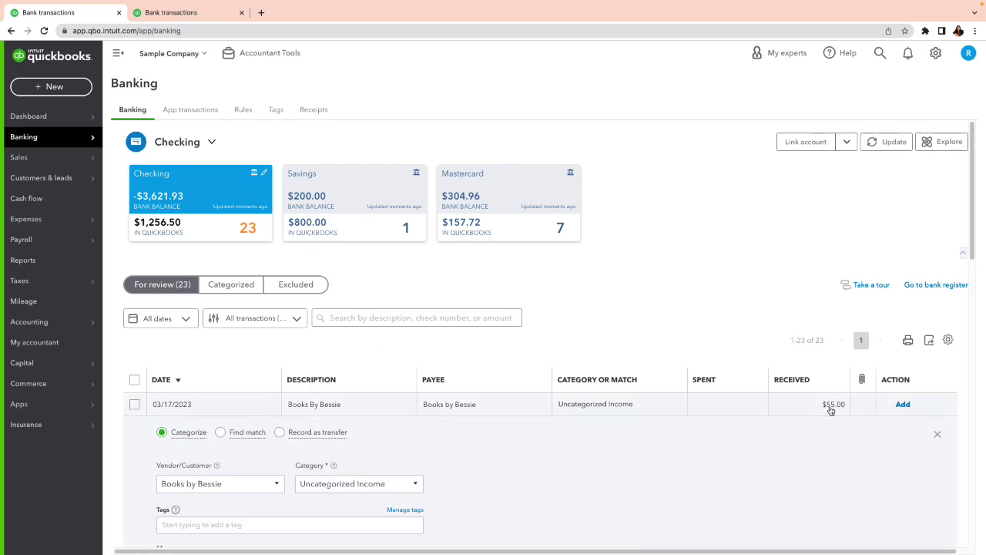
pyautogui.click(353, 482)
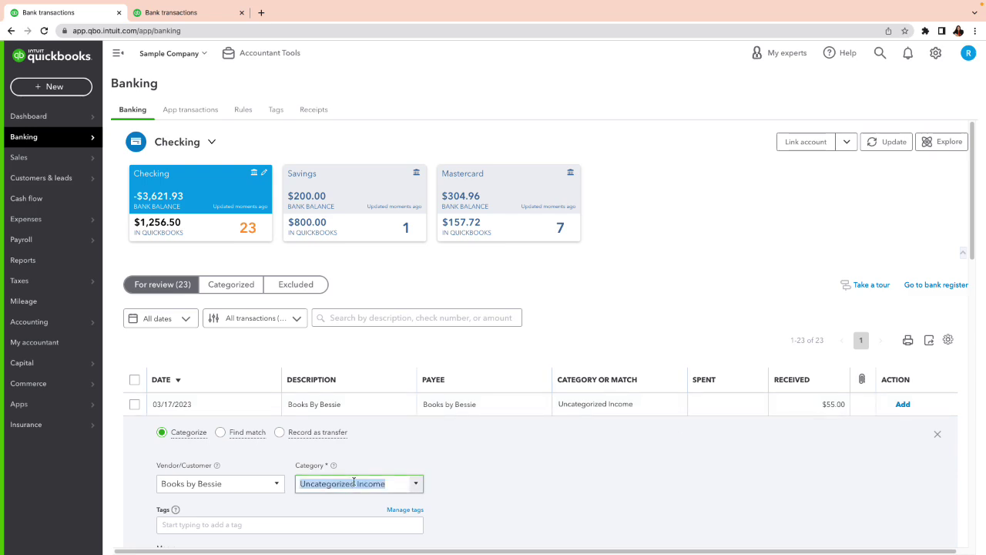
pyautogui.write('sales')
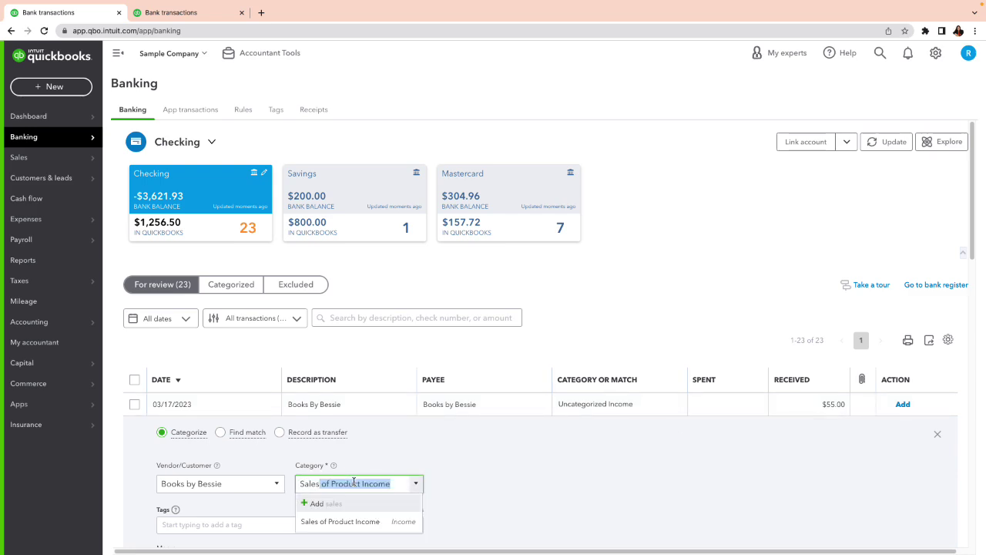
pyautogui.click(363, 523)
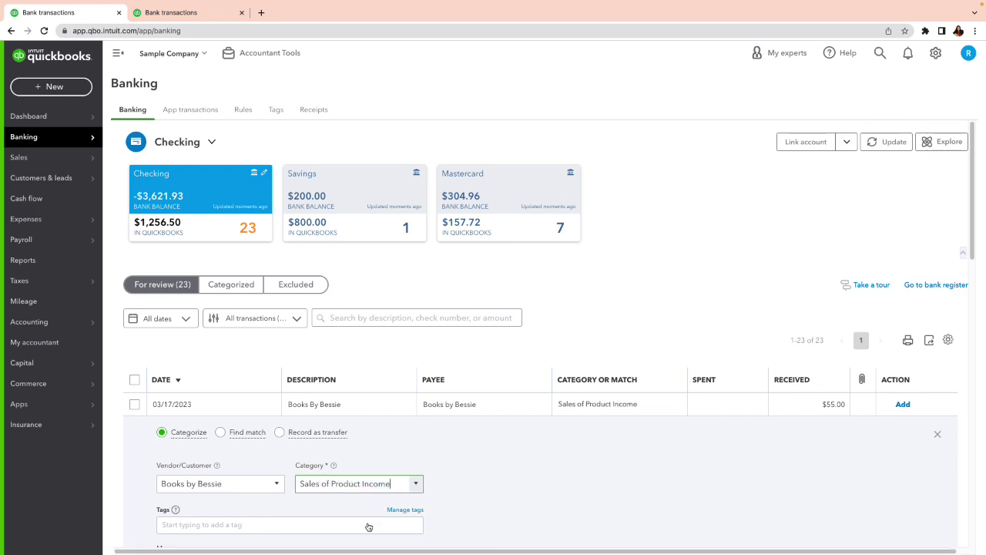
pyautogui.click(900, 405)
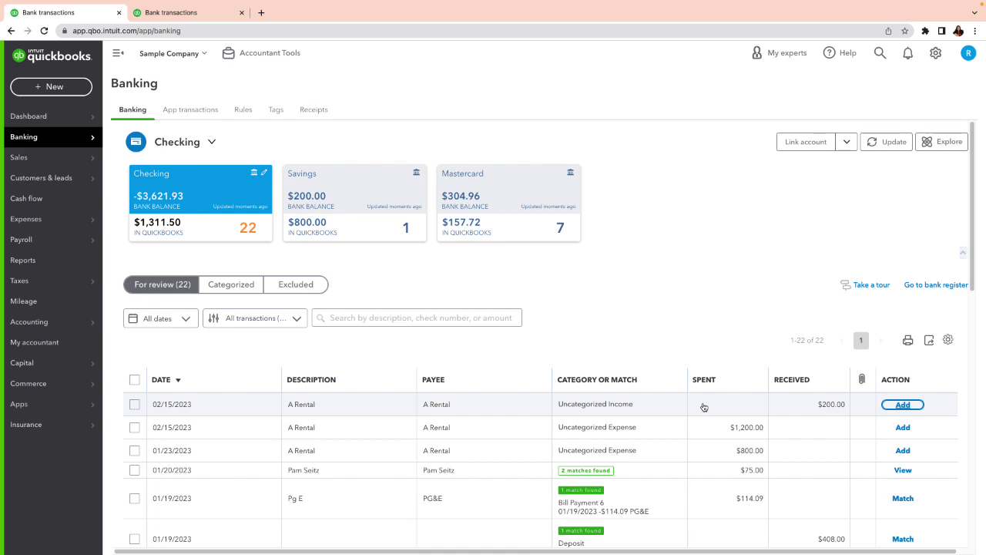
# Open the Checking bank register and compare the two 03/17/2023 Books By Betsy and Books by Bessie entries.
pyautogui.click(920, 287)
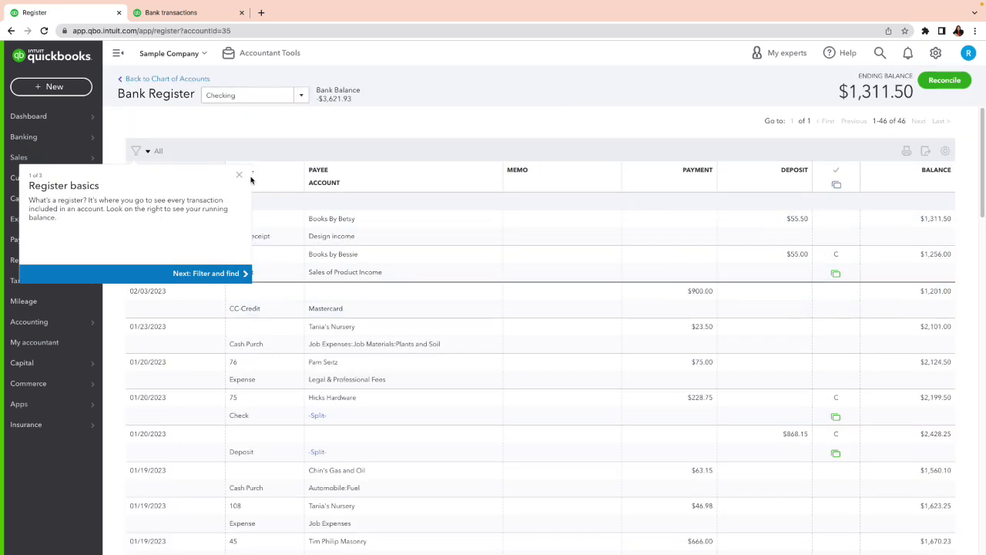
pyautogui.click(239, 177)
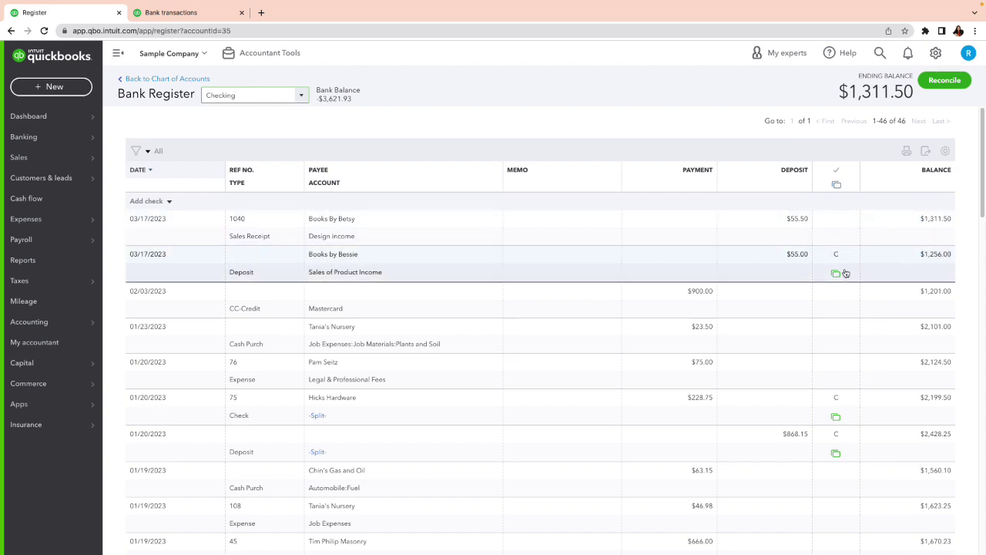
pyautogui.moveTo(845, 273)
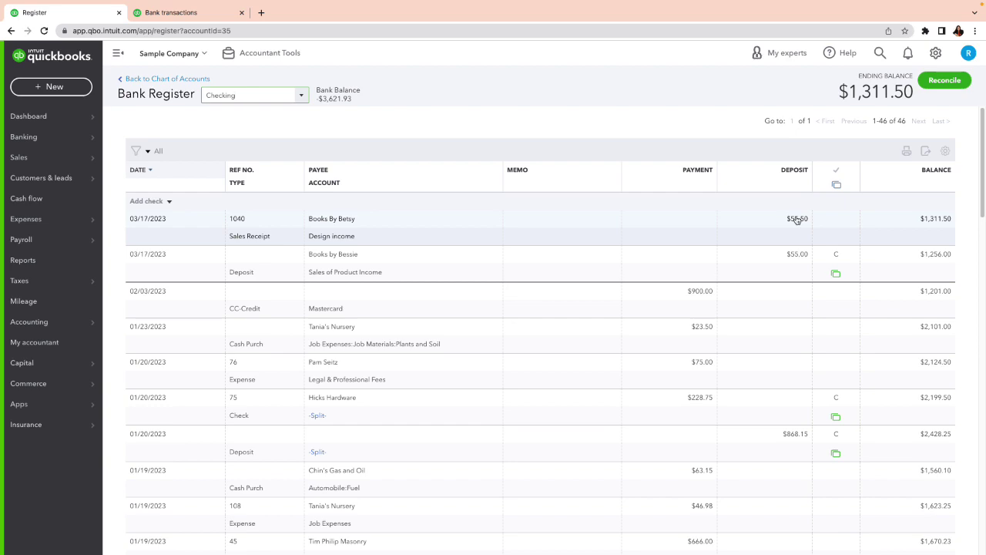
# Delete the duplicate Books By Betsy sales receipt 1040 dated 03/17/2023 from the Checking register.
pyautogui.click(797, 219)
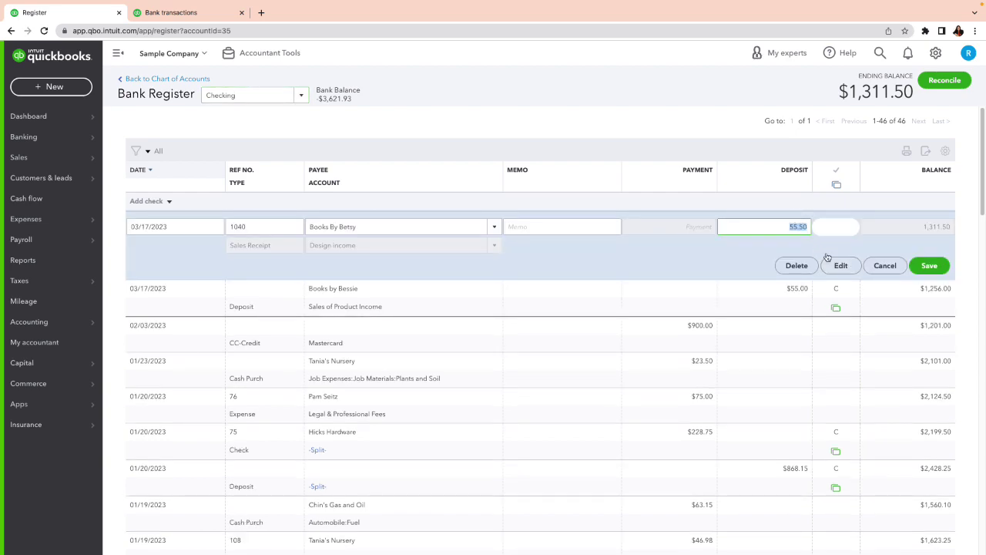
pyautogui.click(799, 268)
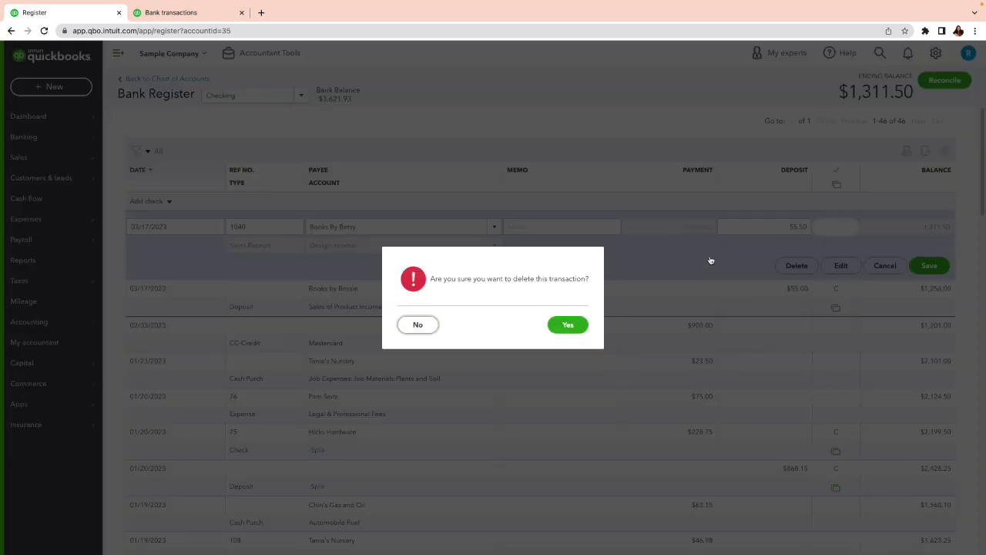
pyautogui.click(568, 326)
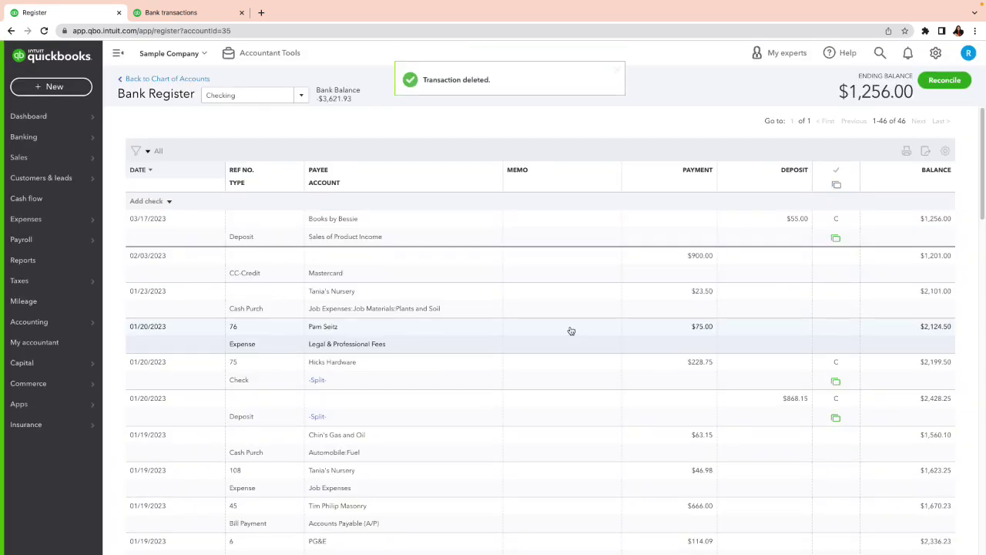
# Start a bank deposit, view the A Rental sales receipt listed among its payments, and close the receipt without changes.
pyautogui.click(38, 93)
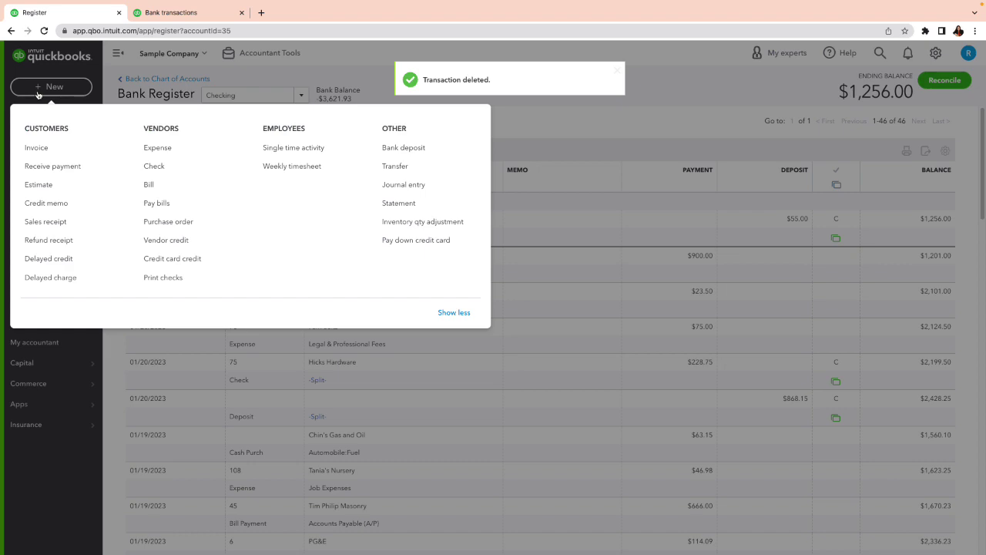
pyautogui.click(392, 148)
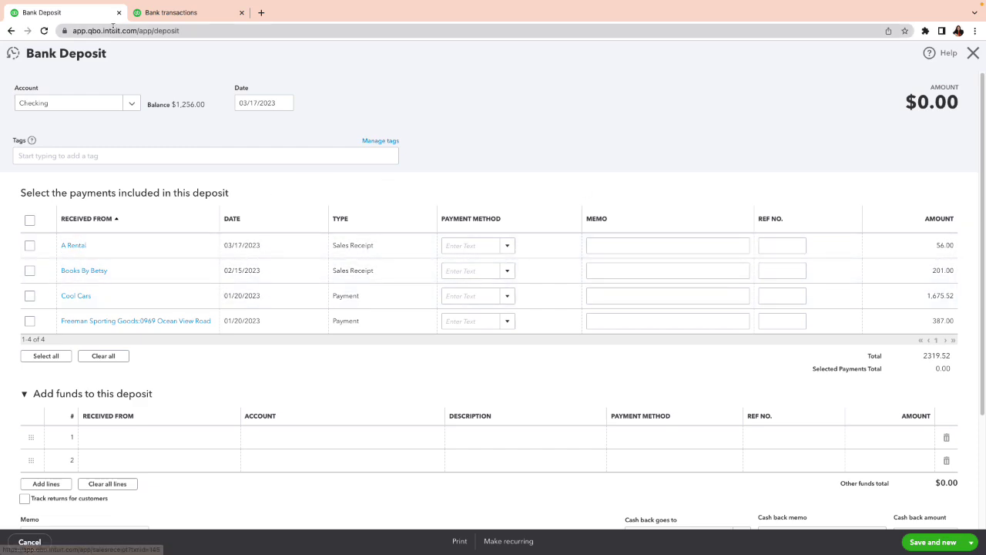
pyautogui.click(74, 246)
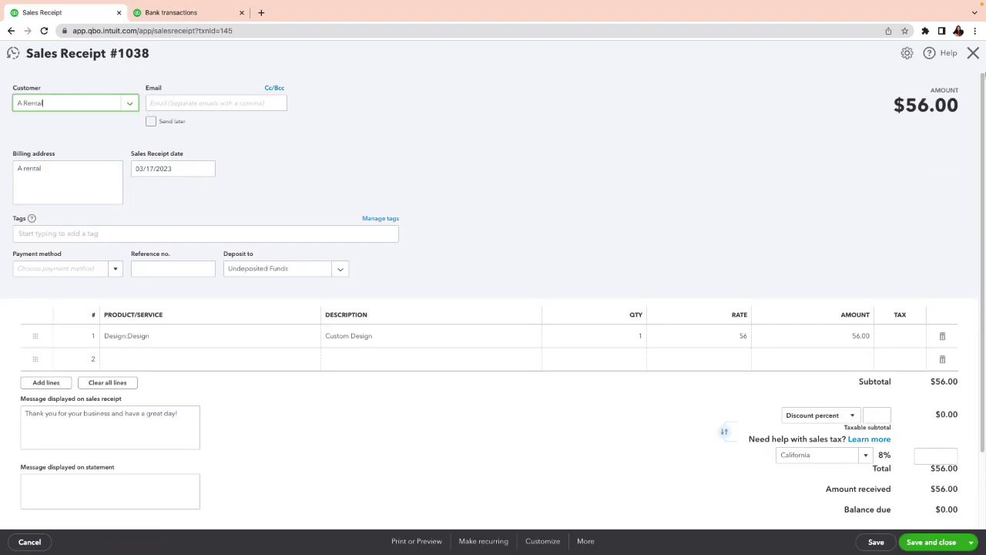
pyautogui.click(973, 53)
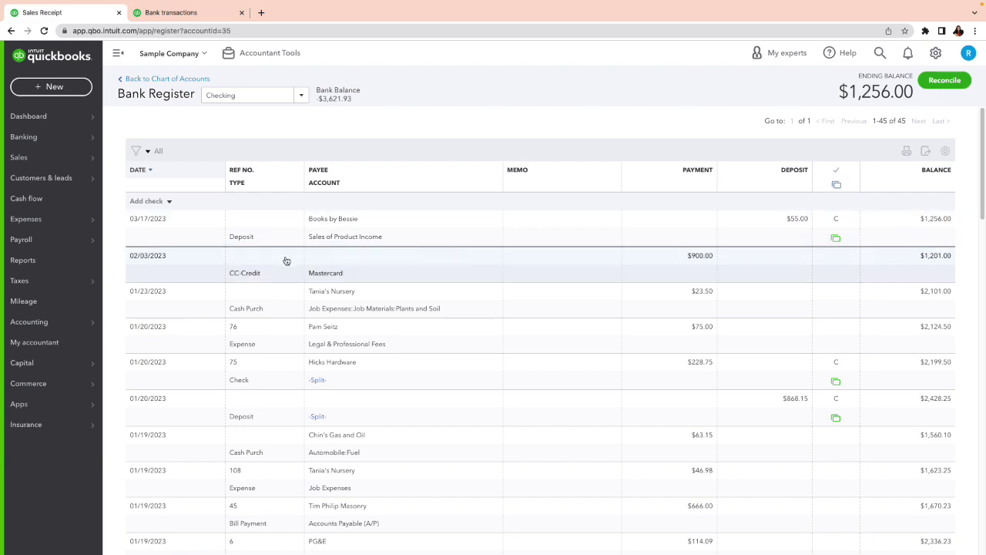
# Start a new bank deposit and check the received amount of the Books By Bessie entry in the bank transactions.
pyautogui.click(38, 88)
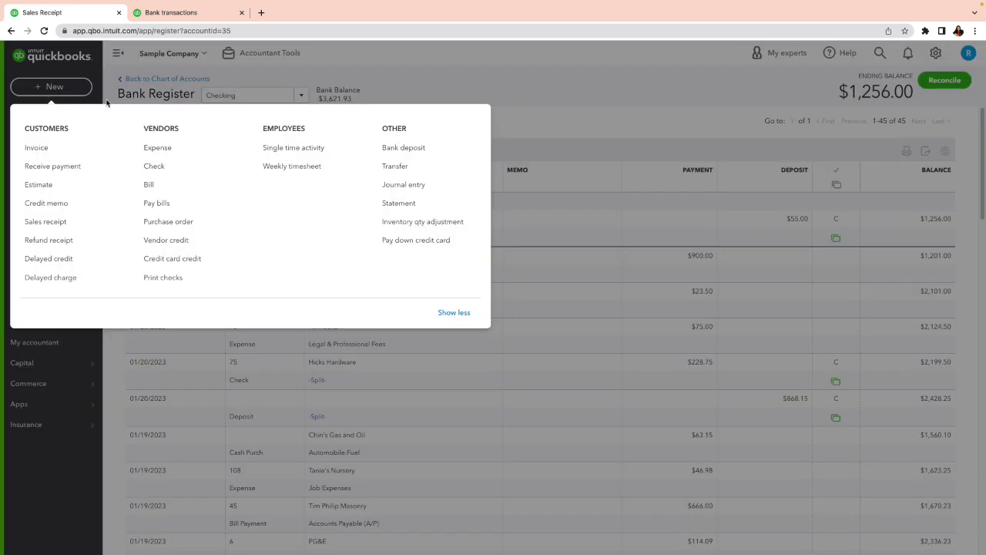
pyautogui.click(388, 149)
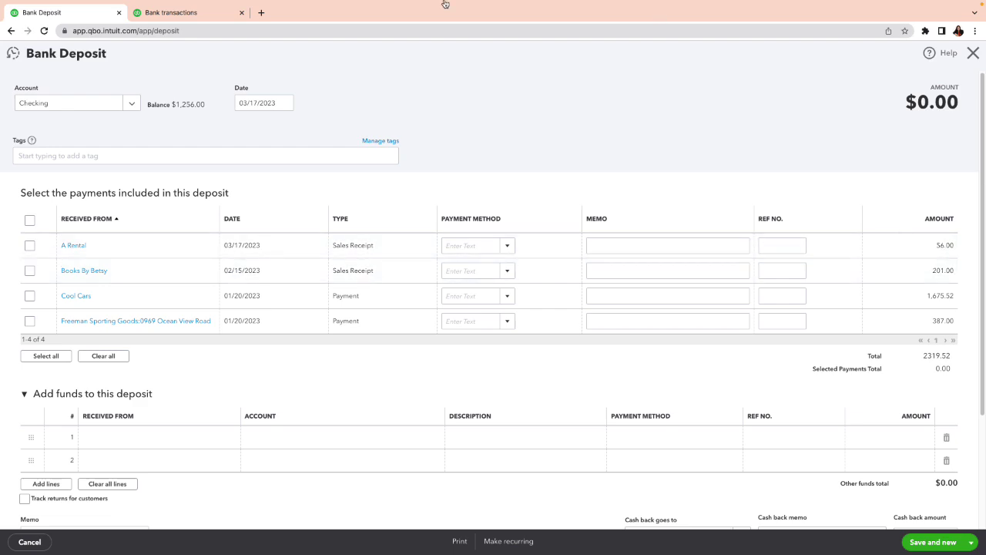
pyautogui.click(189, 14)
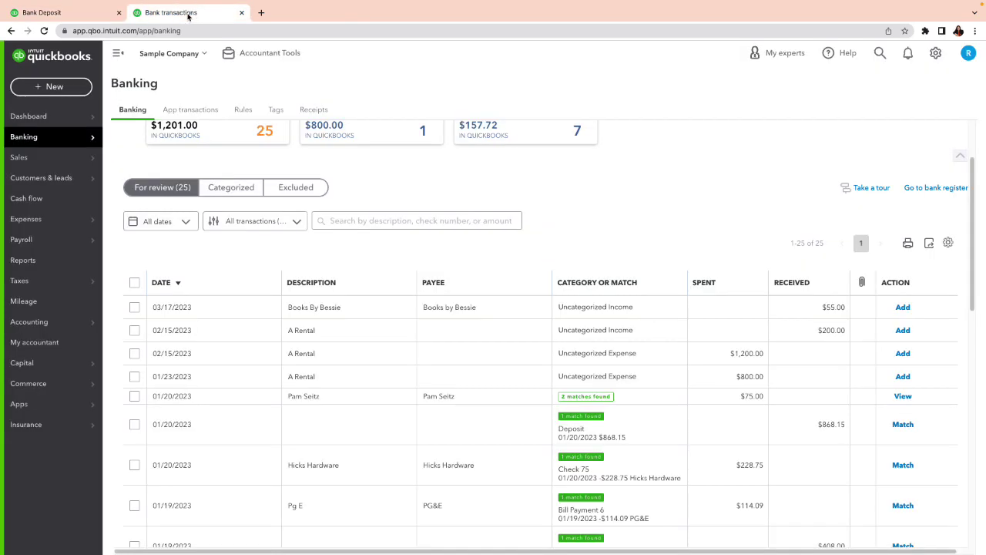
pyautogui.click(67, 13)
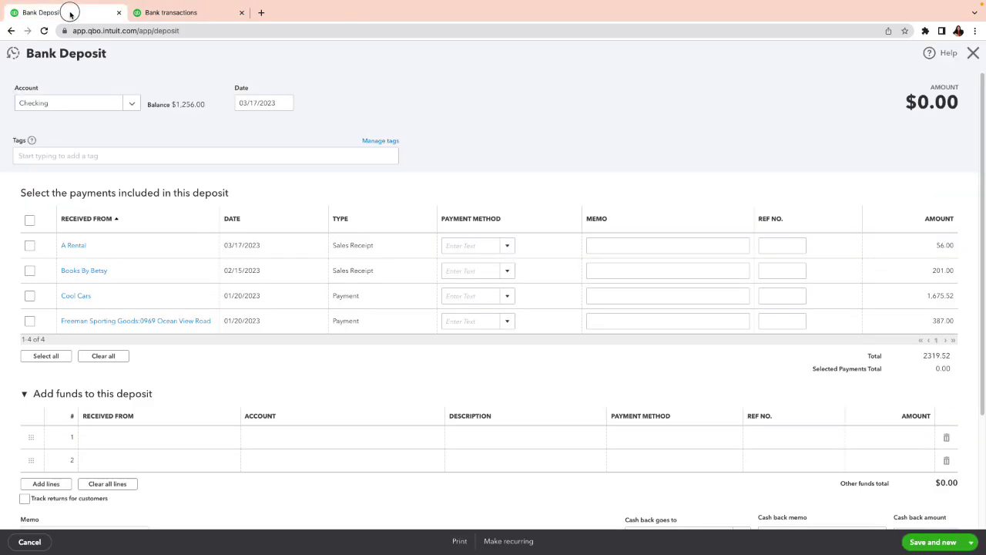
# Open the A Rental sales receipt from the deposit's payments, set the Design rate to 55, then save and close it.
pyautogui.click(72, 247)
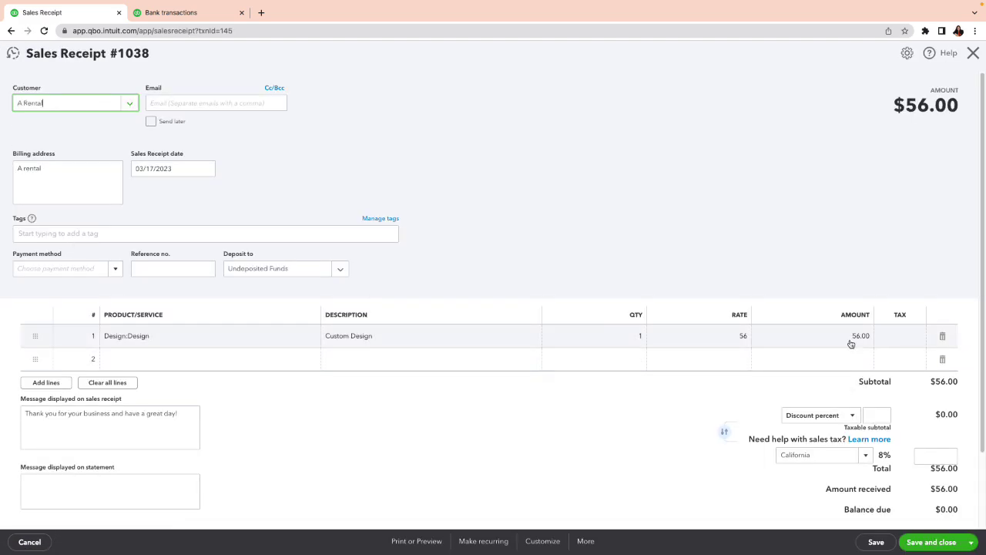
pyautogui.click(748, 341)
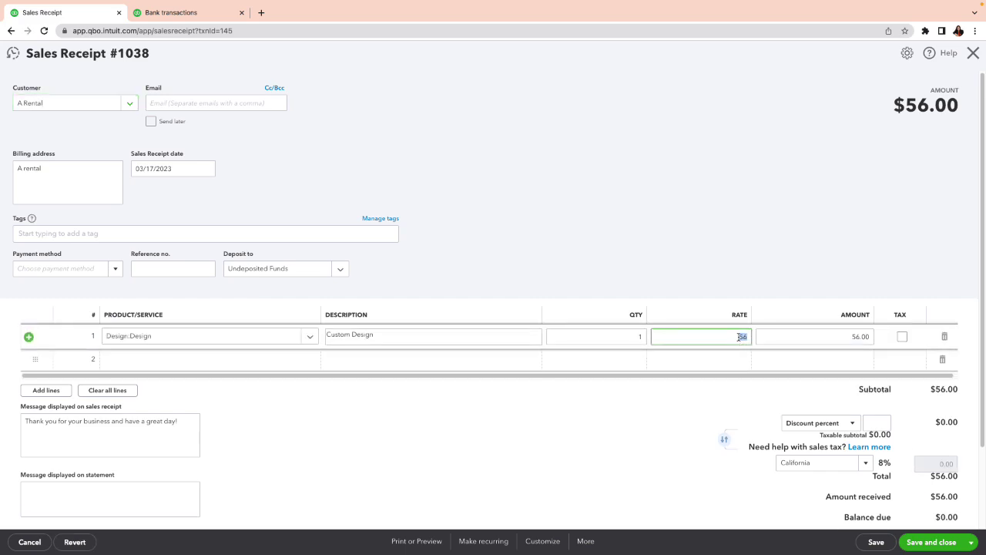
pyautogui.click(610, 457)
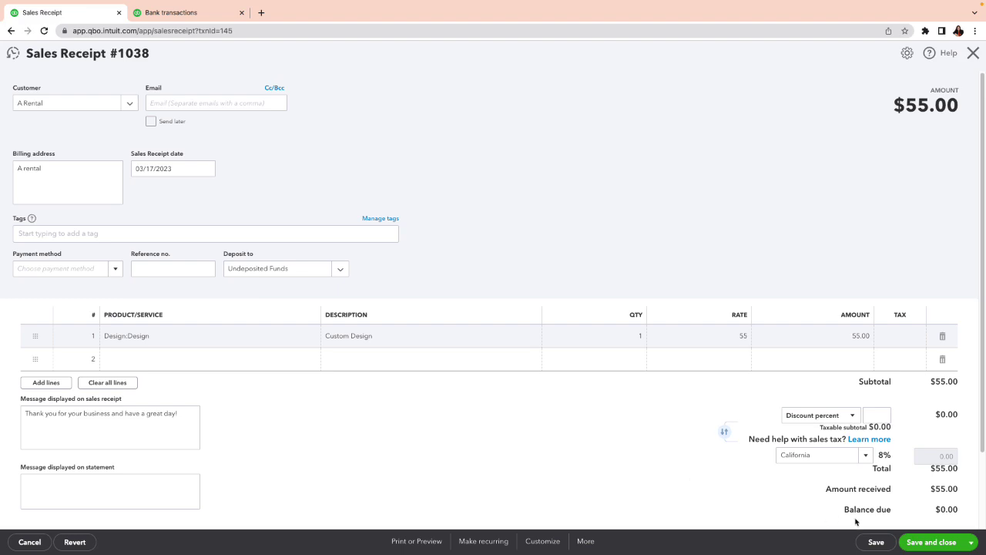
pyautogui.click(925, 543)
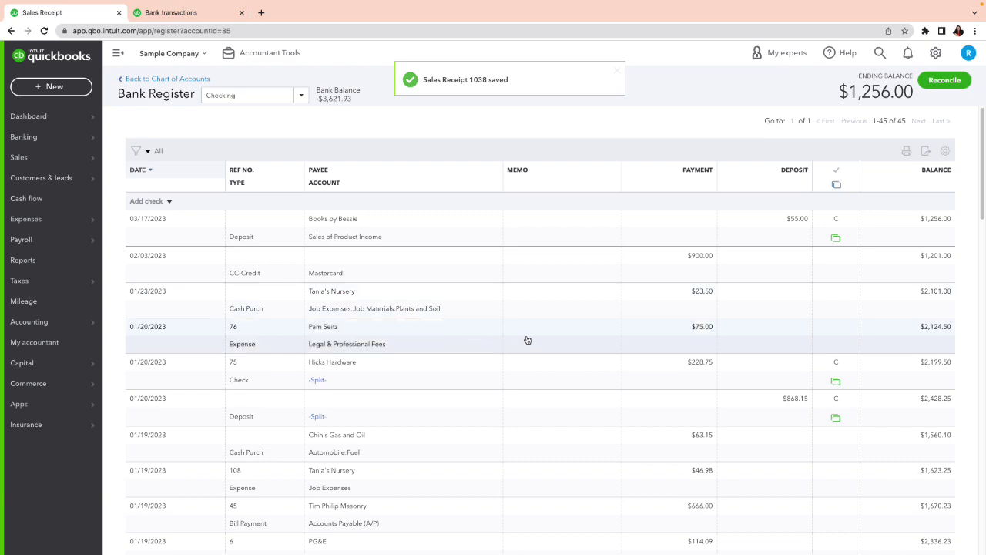
# Start a bank deposit, open the 02/15/2023 Books By Betsy sales receipt from its payments, and delete that receipt.
pyautogui.click(29, 89)
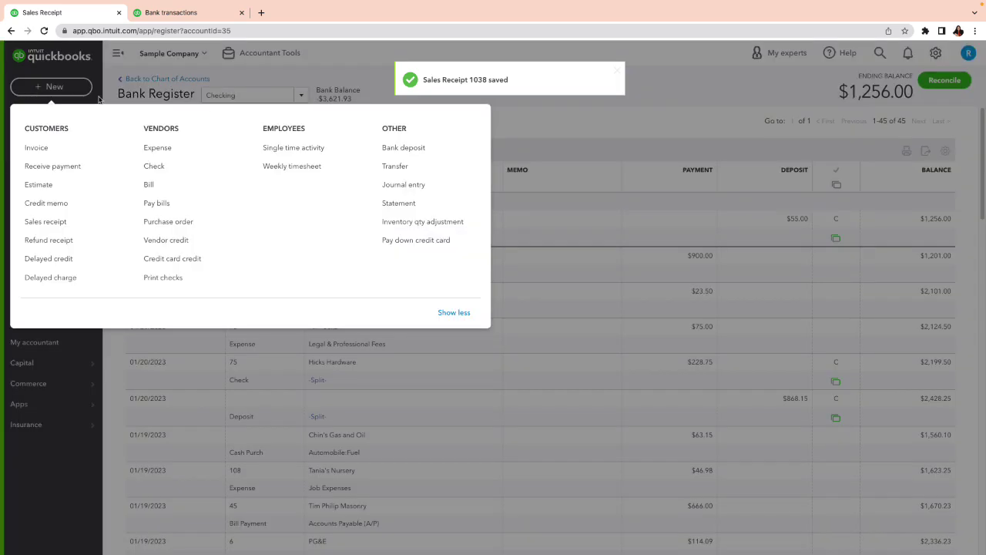
pyautogui.click(426, 148)
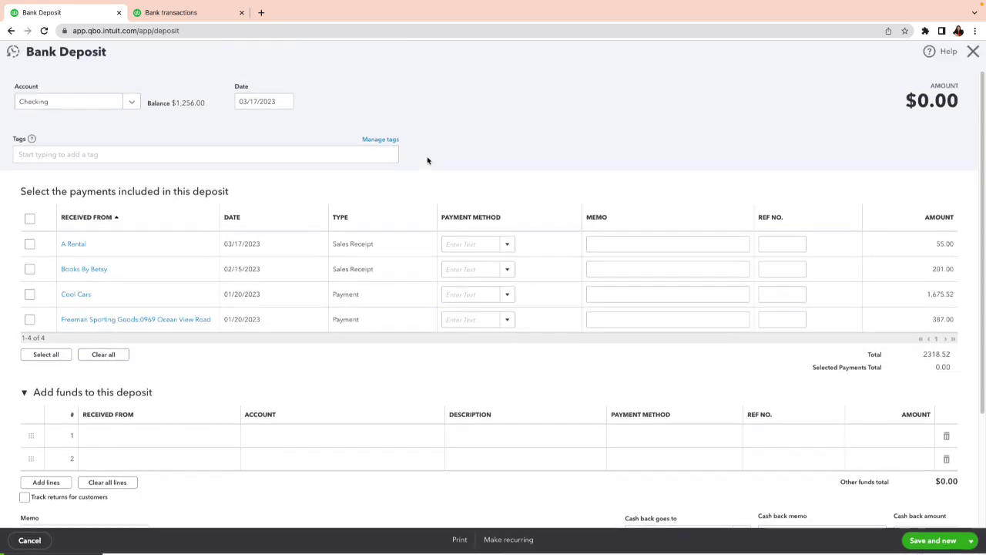
pyautogui.click(96, 271)
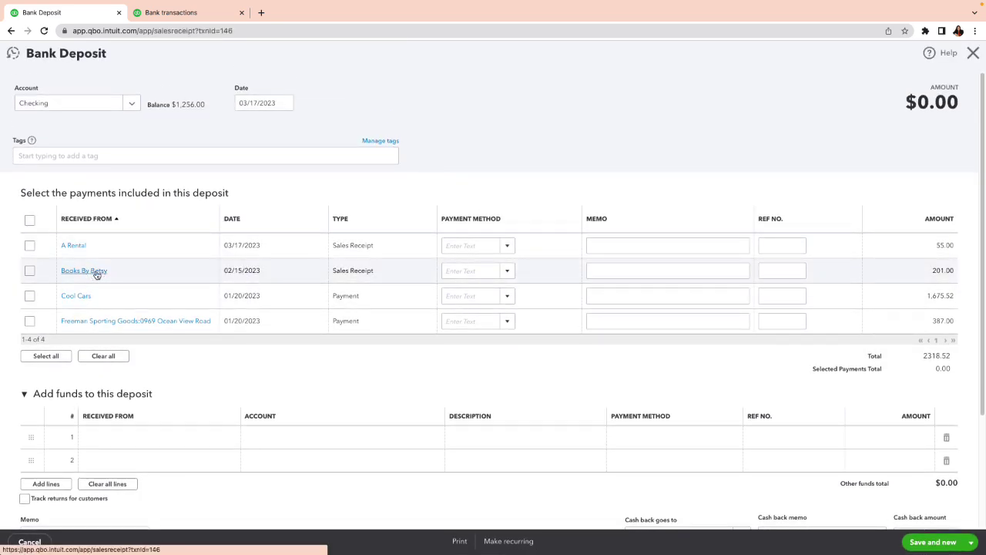
pyautogui.click(584, 543)
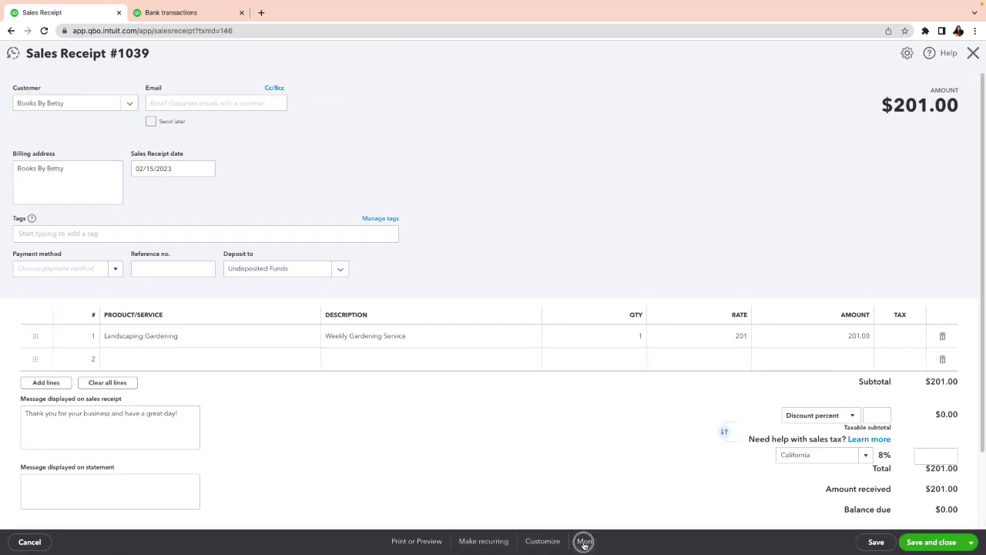
pyautogui.click(567, 466)
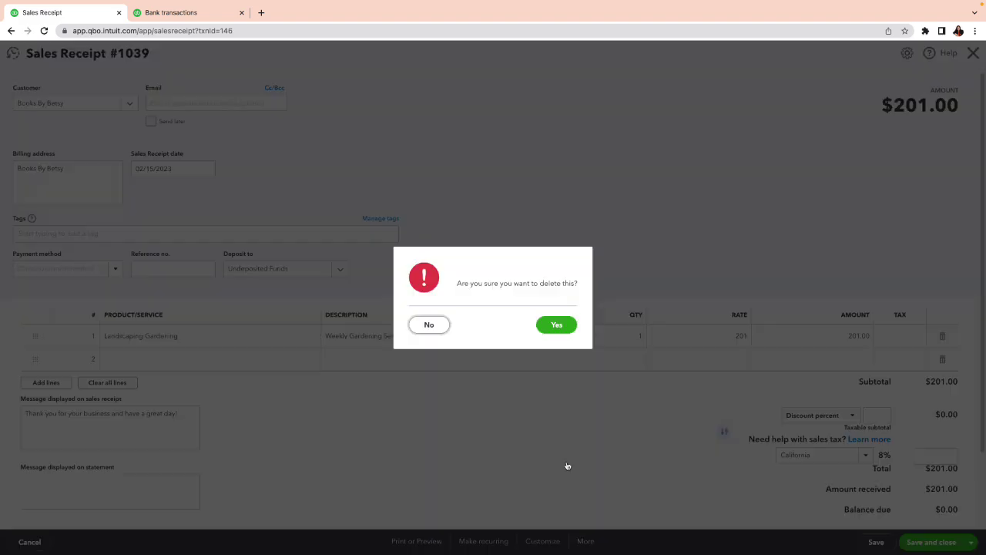
pyautogui.click(552, 337)
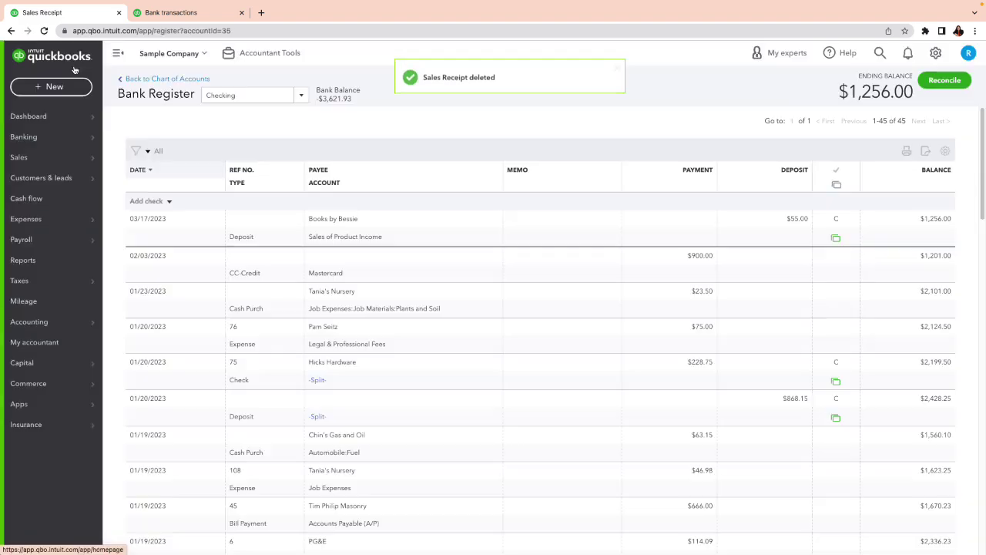
# Start a new invoice, check the A Rental entry in the bank transactions, and choose A Rental as the invoice customer.
pyautogui.click(34, 89)
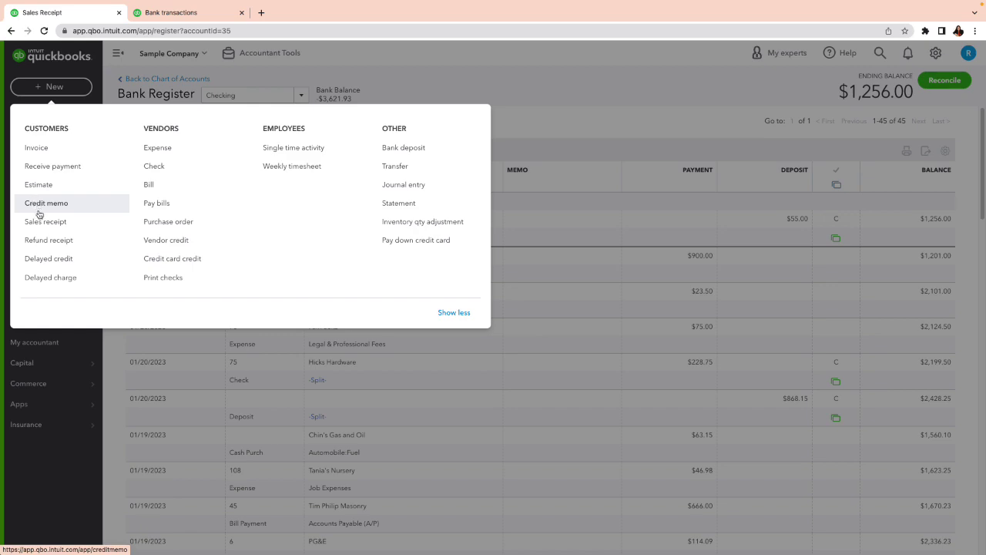
pyautogui.click(40, 147)
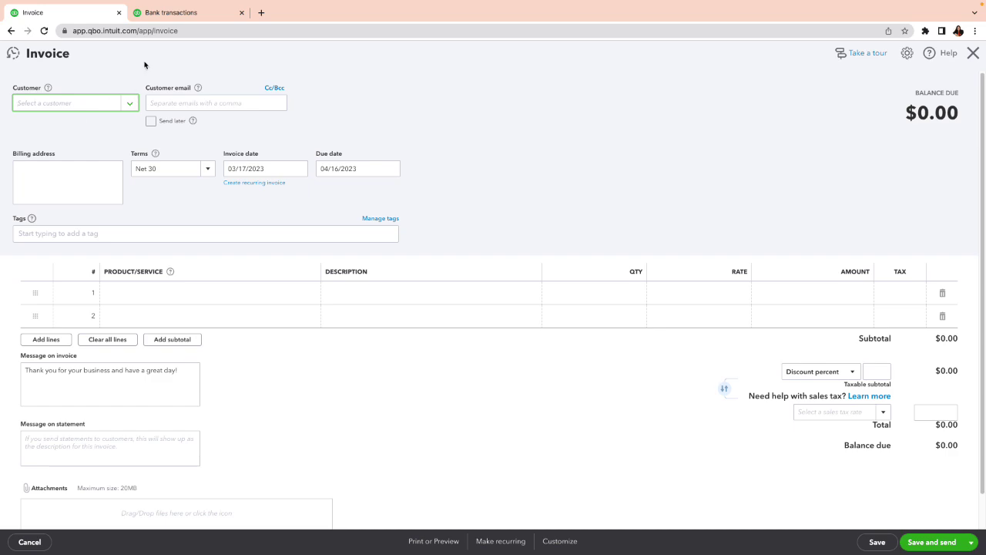
pyautogui.click(175, 14)
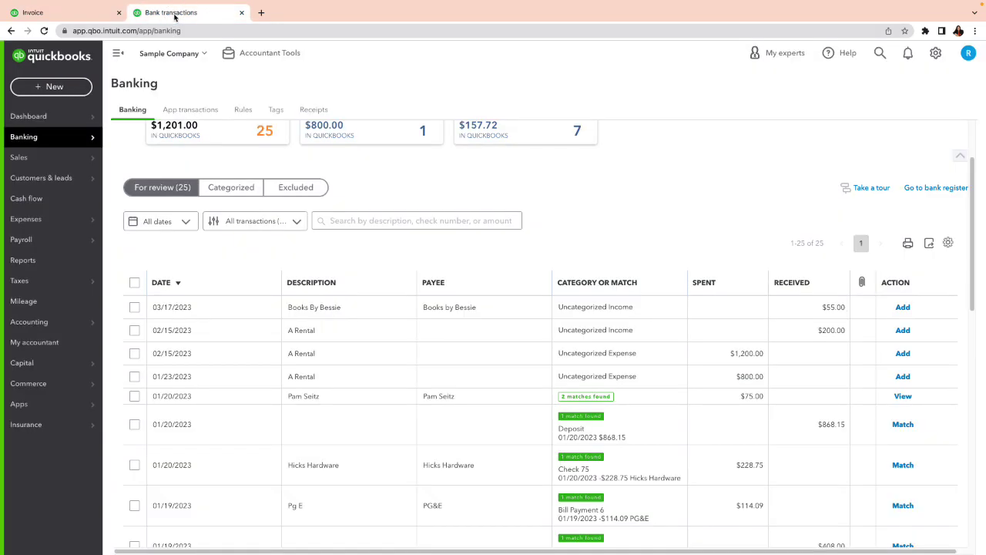
pyautogui.click(65, 12)
pyautogui.write('a')
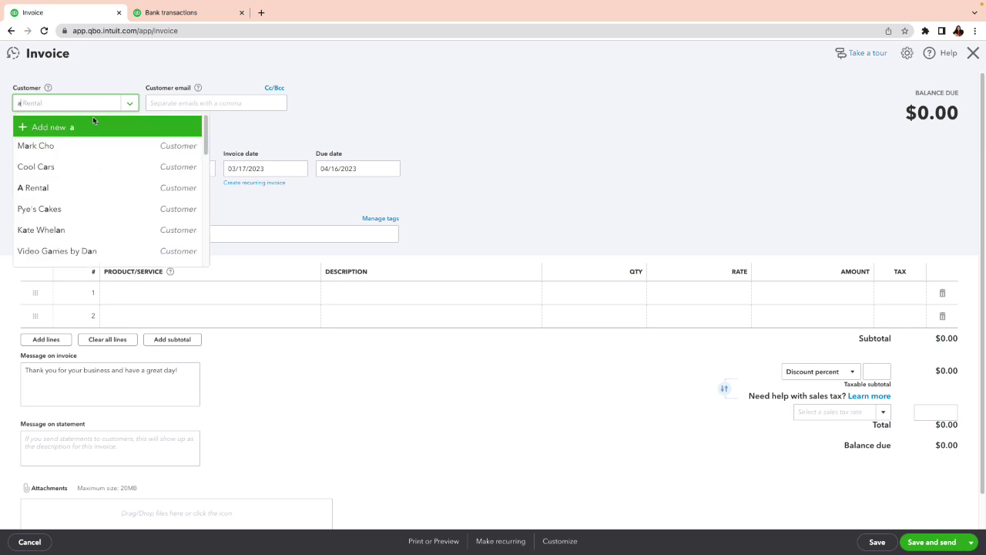
pyautogui.press('Down')
pyautogui.press('Down')
pyautogui.press('Down')
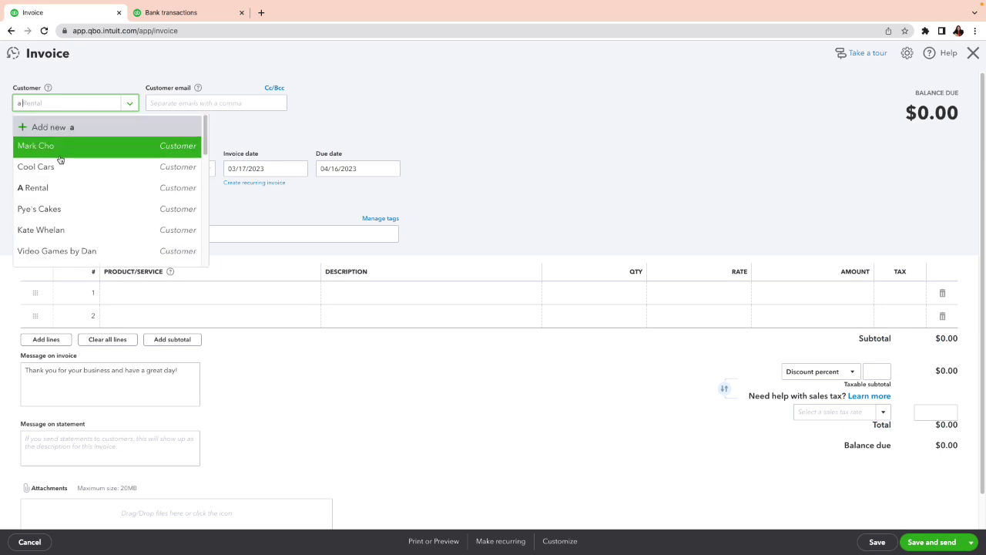
pyautogui.press('Return')
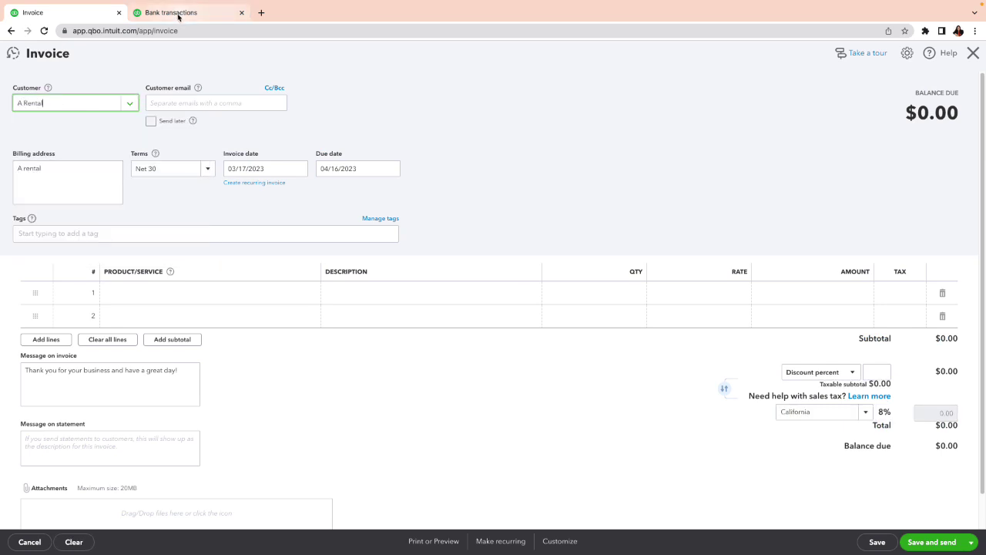
# Check the A Rental deposit in the bank transactions, then set the invoice date to 02/15/2023 and the terms to Due on receipt.
pyautogui.click(179, 15)
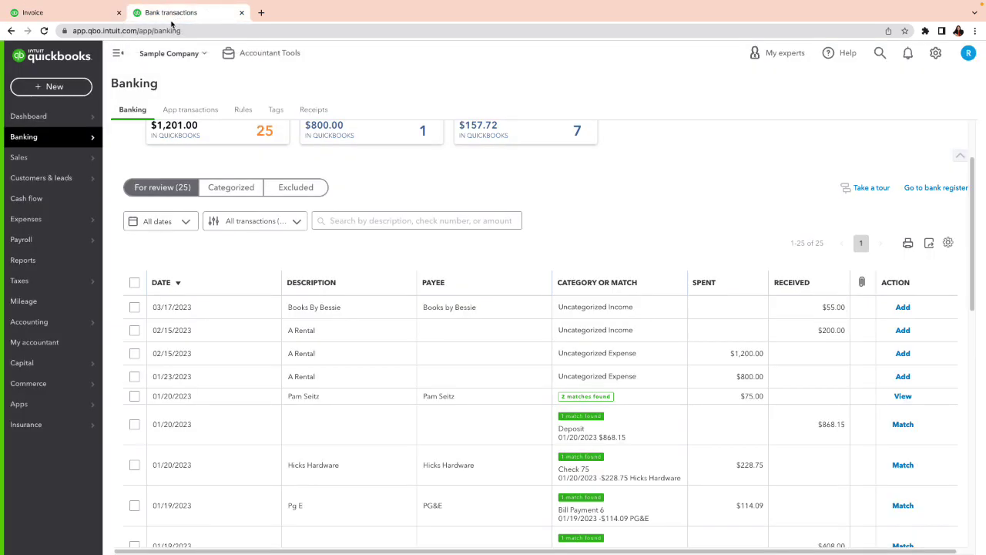
pyautogui.click(71, 15)
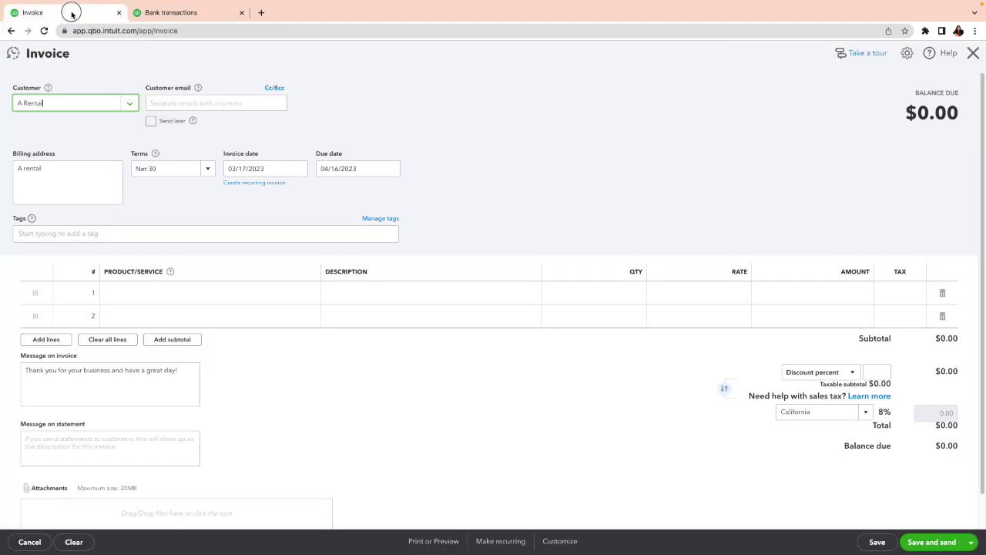
pyautogui.click(298, 169)
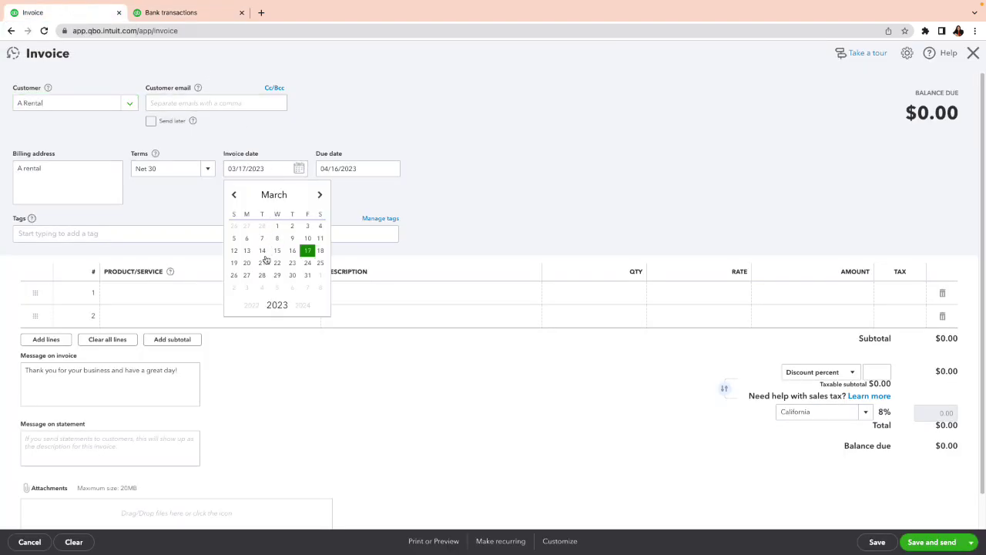
pyautogui.click(234, 194)
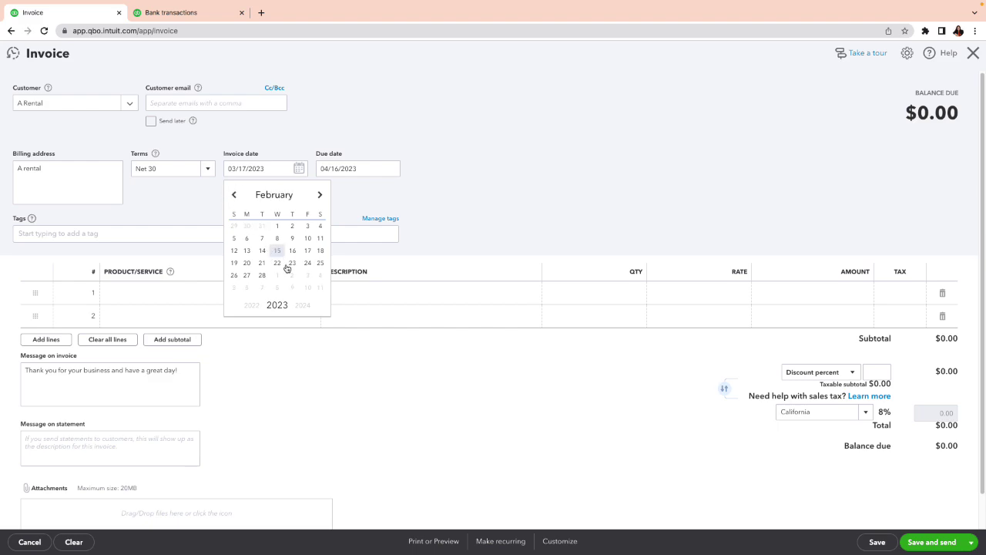
pyautogui.click(277, 251)
pyautogui.click(205, 173)
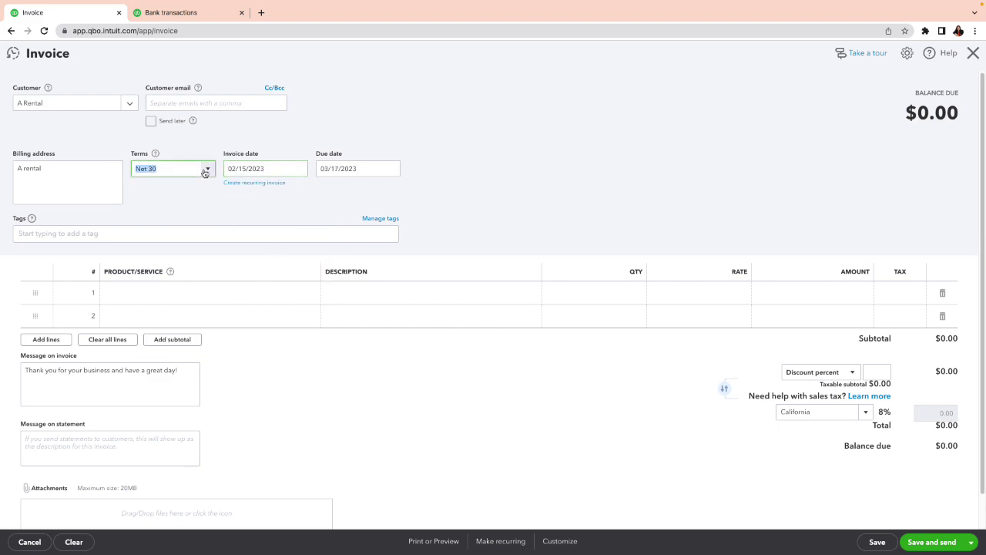
pyautogui.click(171, 206)
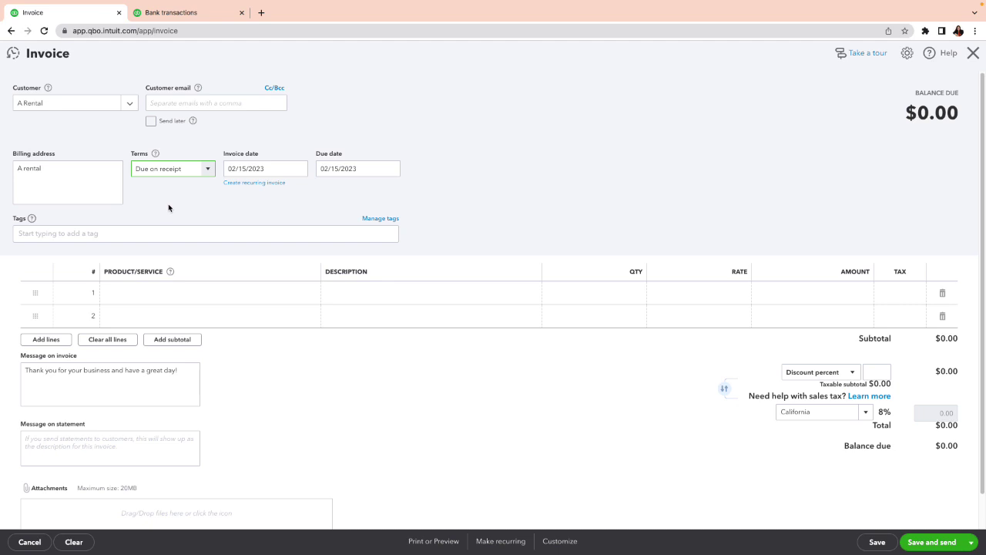
# Add a Design line with a rate of 200 to the A Rental invoice, then save and close it.
pyautogui.click(194, 293)
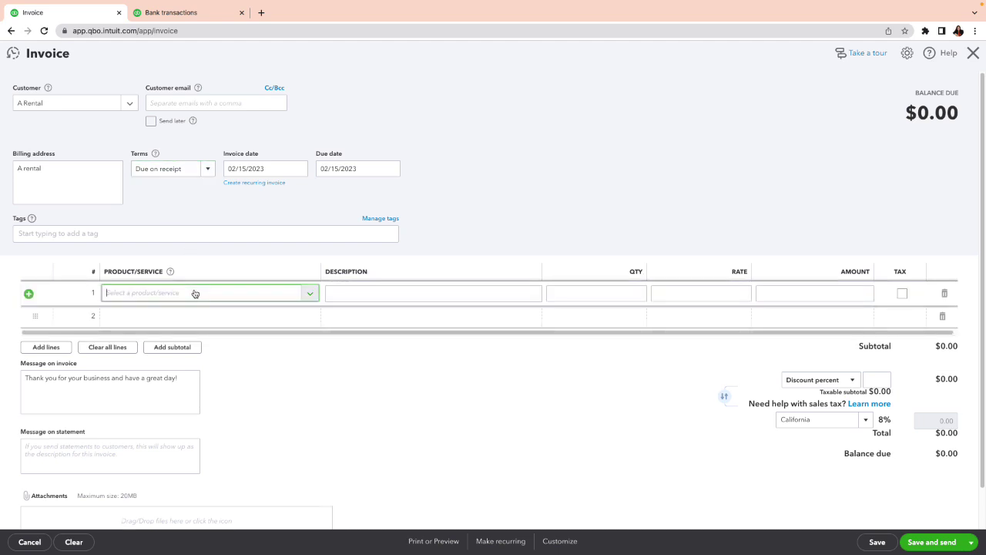
pyautogui.click(302, 294)
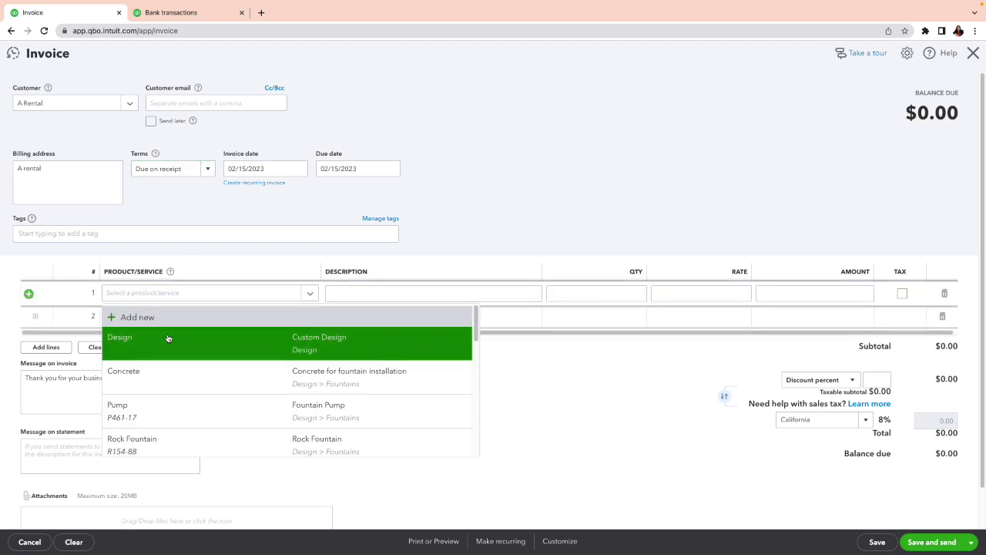
pyautogui.click(145, 342)
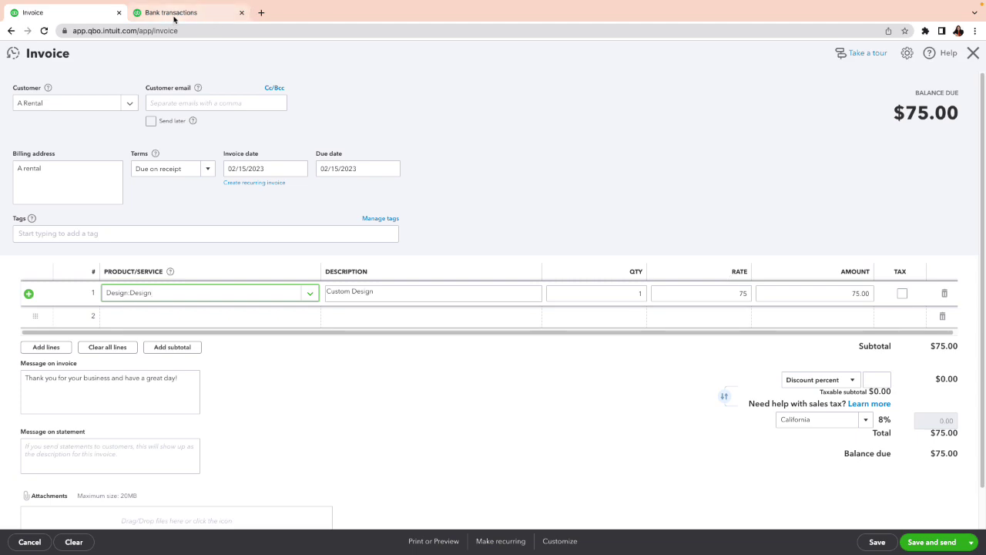
pyautogui.click(730, 294)
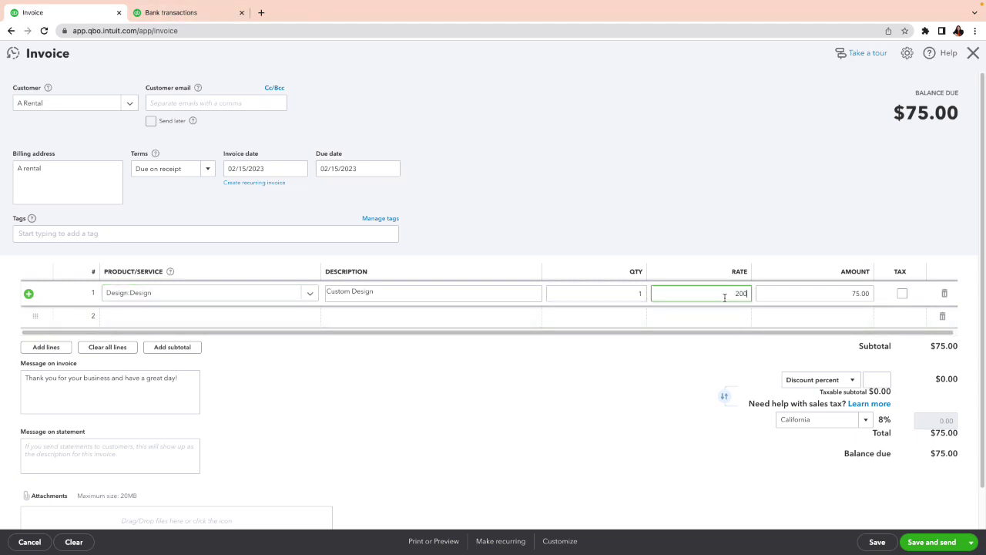
pyautogui.click(674, 410)
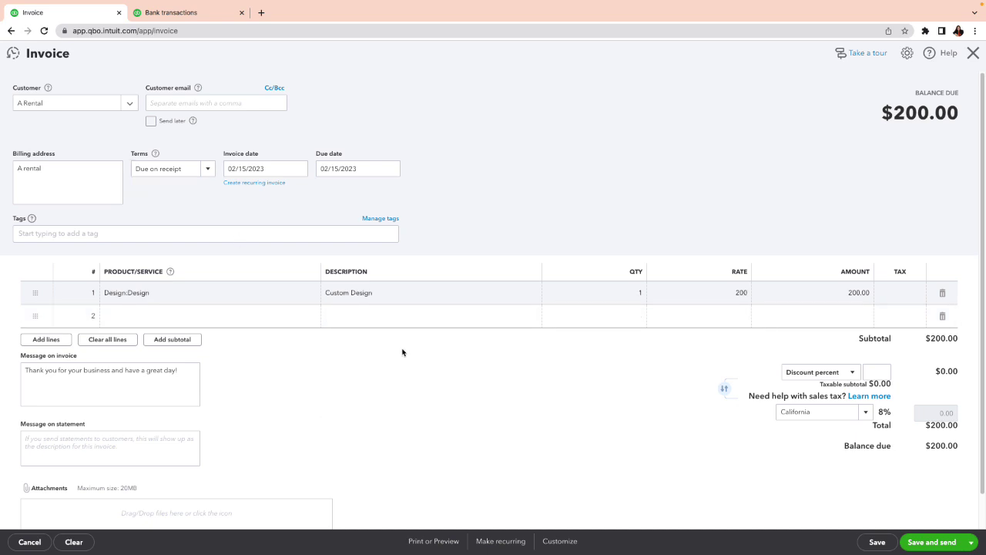
pyautogui.click(970, 543)
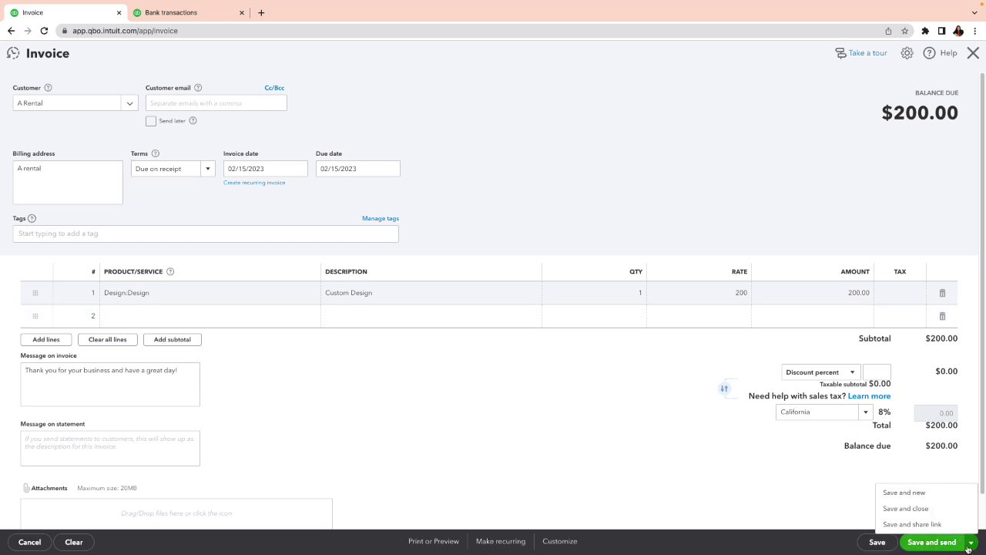
pyautogui.click(924, 509)
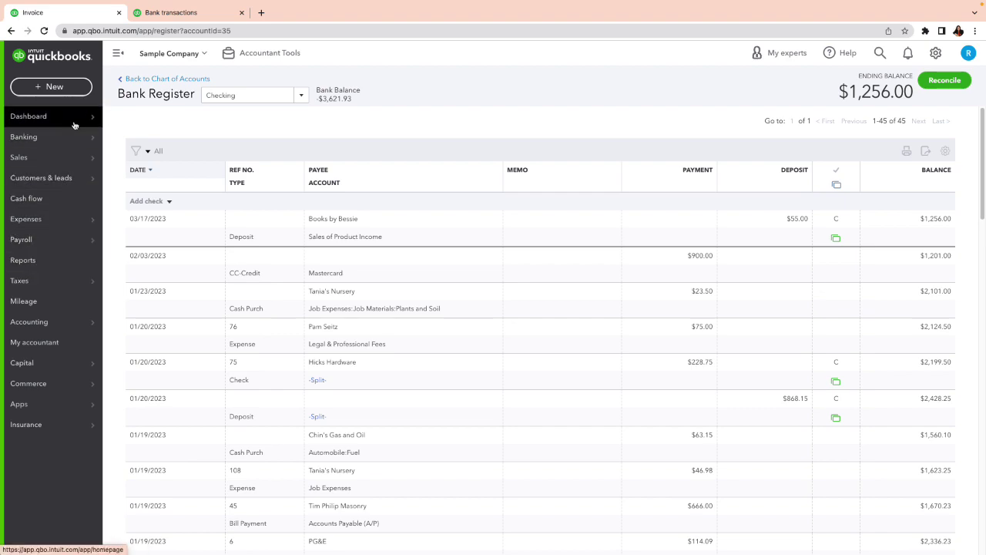
# Start receiving a payment from A Rental and select its outstanding 02/15/2023 invoice for payment.
pyautogui.click(35, 88)
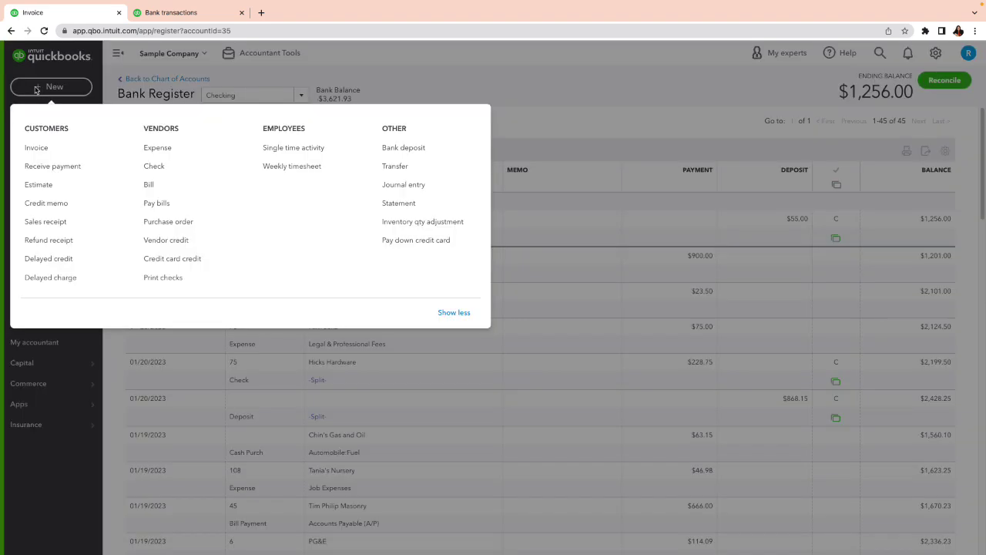
pyautogui.click(34, 171)
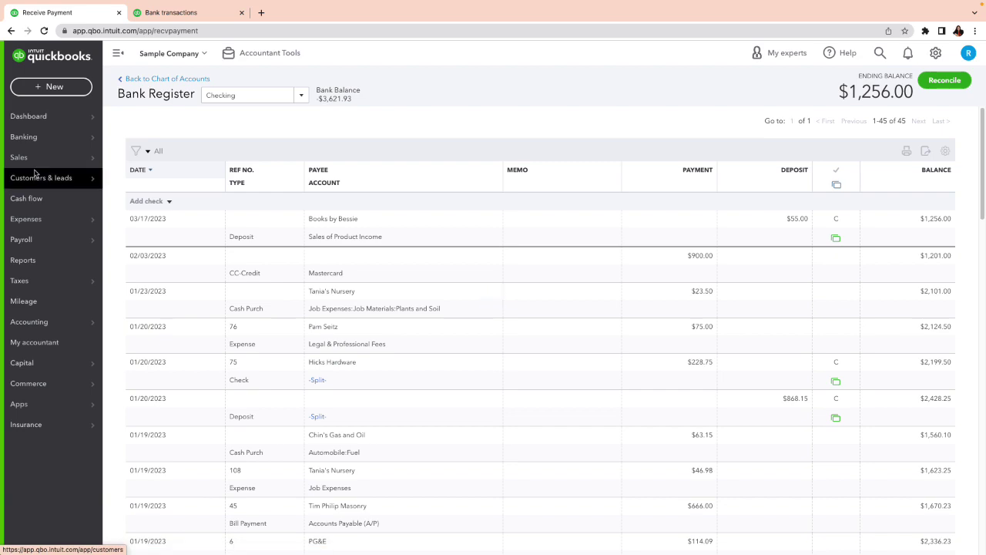
pyautogui.write('a re')
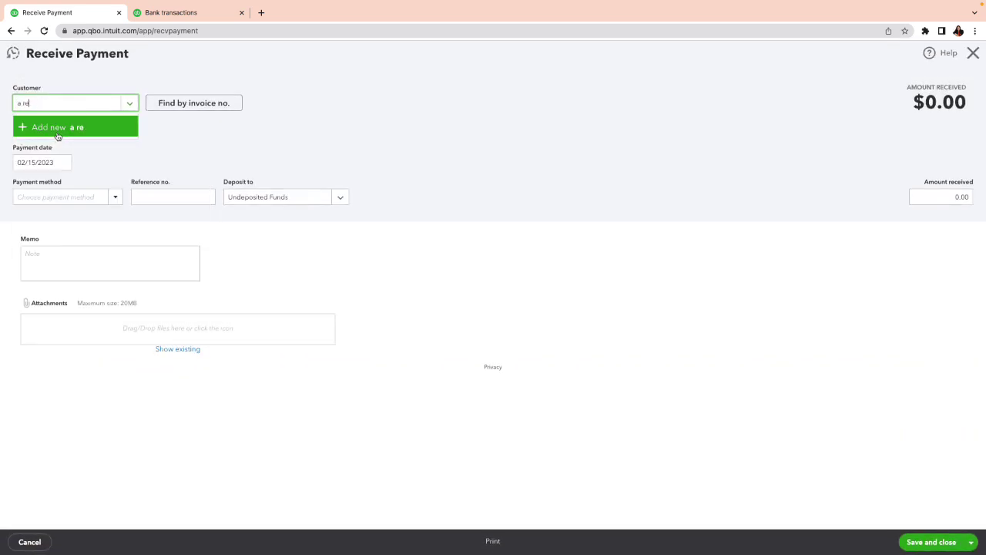
pyautogui.write('bntal')
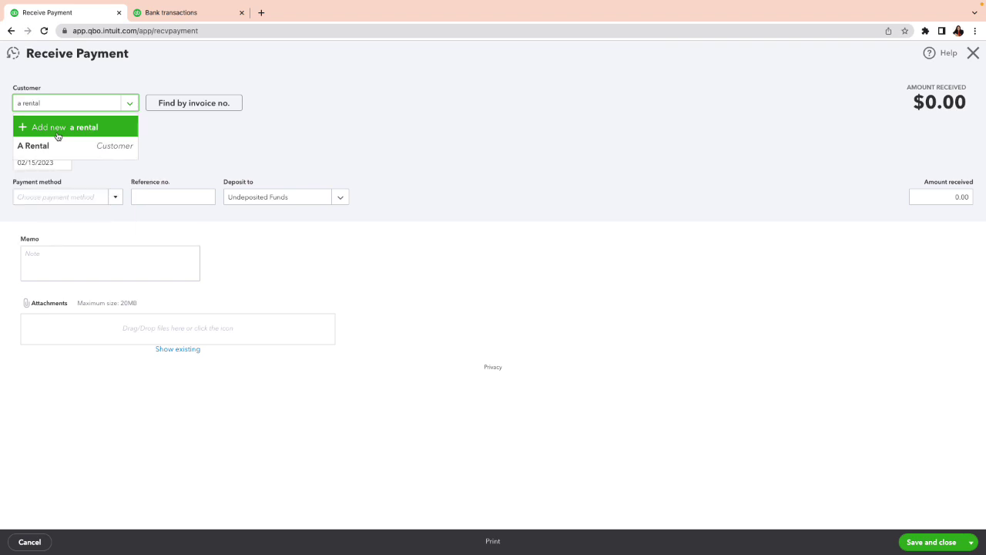
pyautogui.click(46, 150)
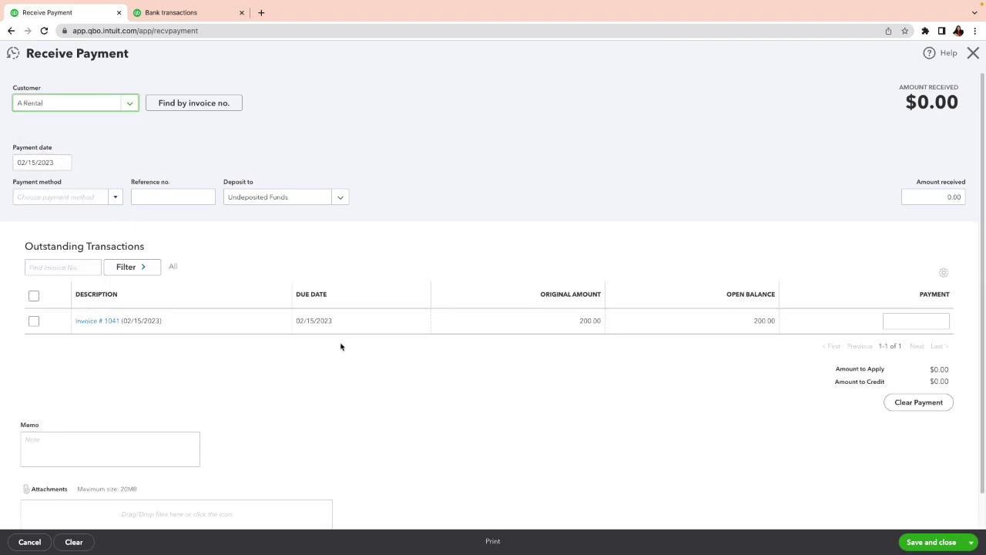
pyautogui.click(34, 321)
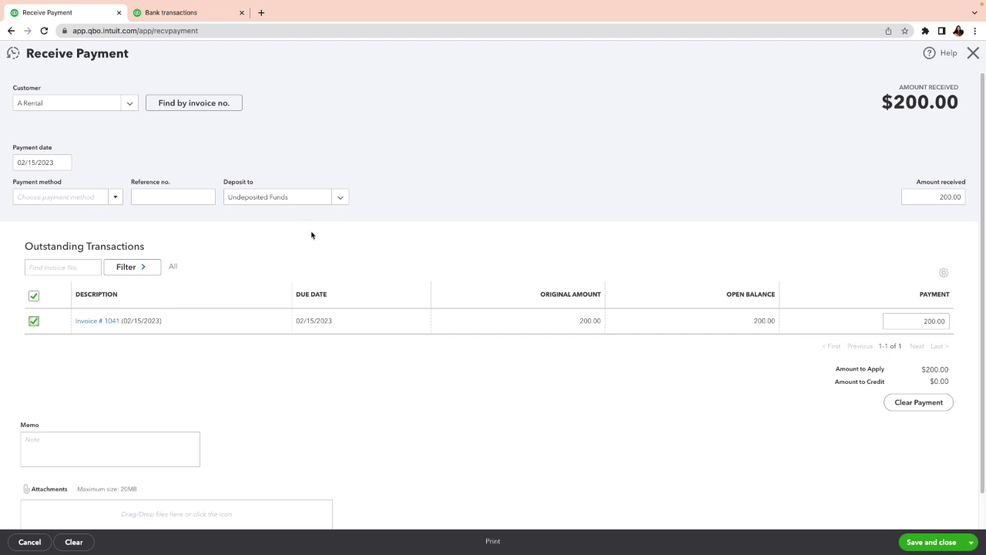
# Open the A Rental invoice from the payment's outstanding transactions, set the Design rate to 201, then save and close it.
pyautogui.click(112, 320)
pyautogui.click(550, 316)
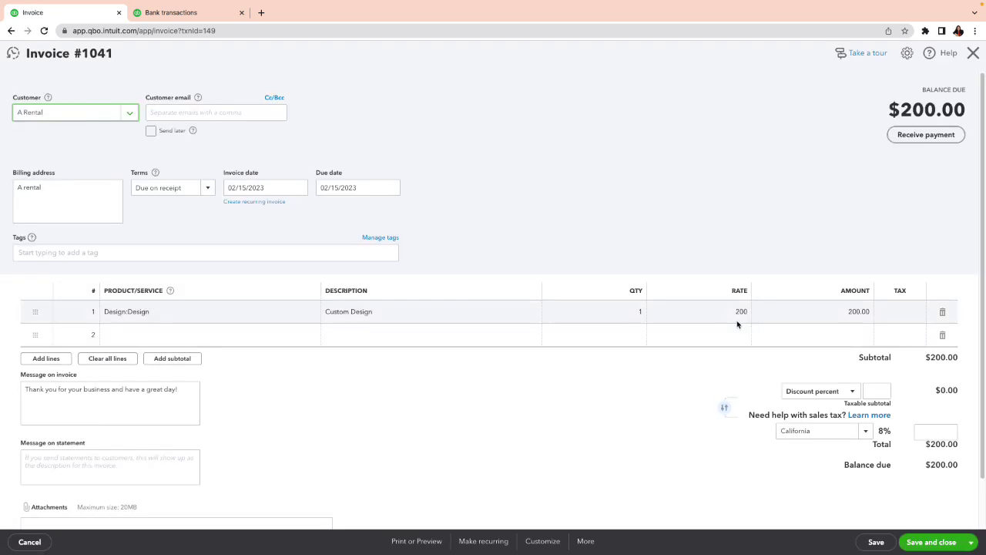
pyautogui.click(738, 313)
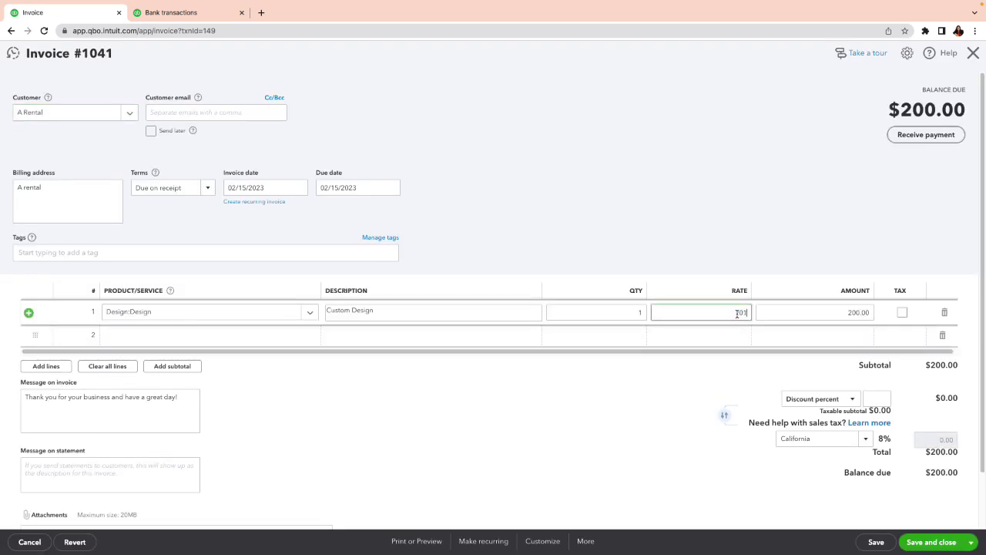
pyautogui.click(574, 425)
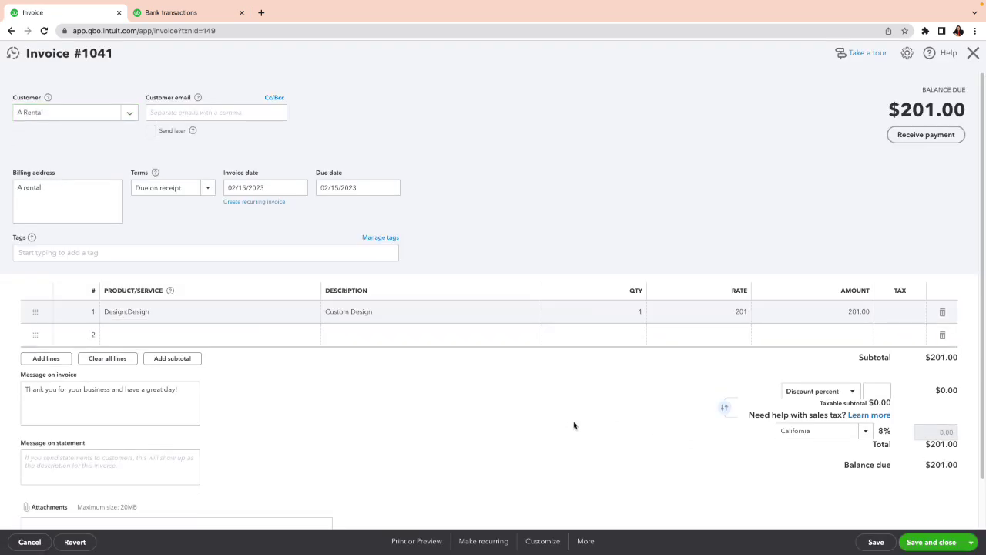
pyautogui.click(925, 542)
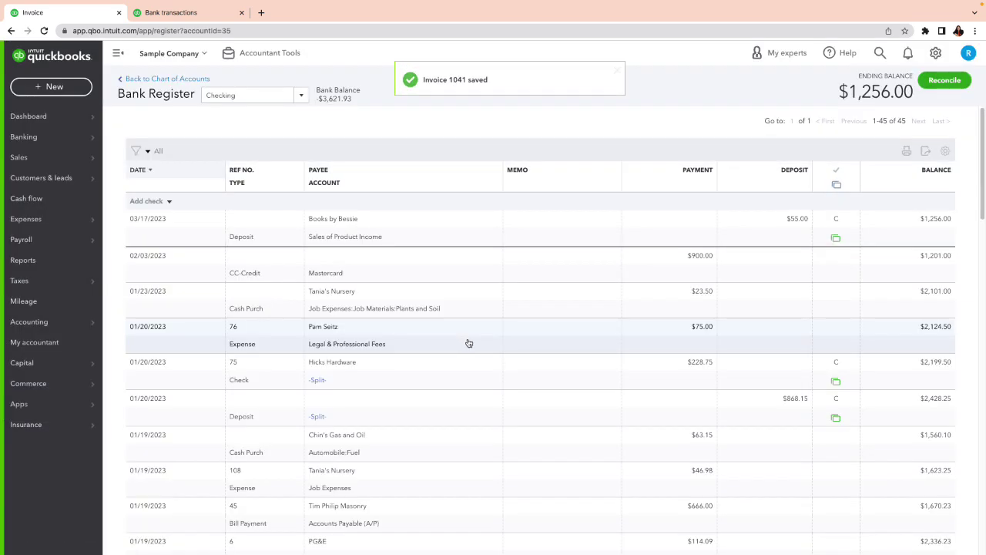
pyautogui.click(51, 88)
pyautogui.click(31, 154)
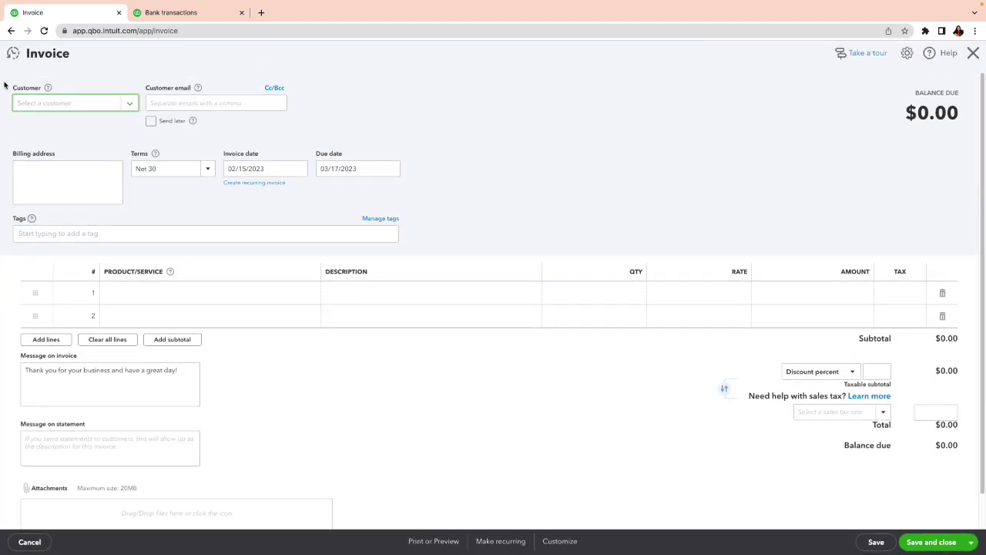
pyautogui.click(973, 52)
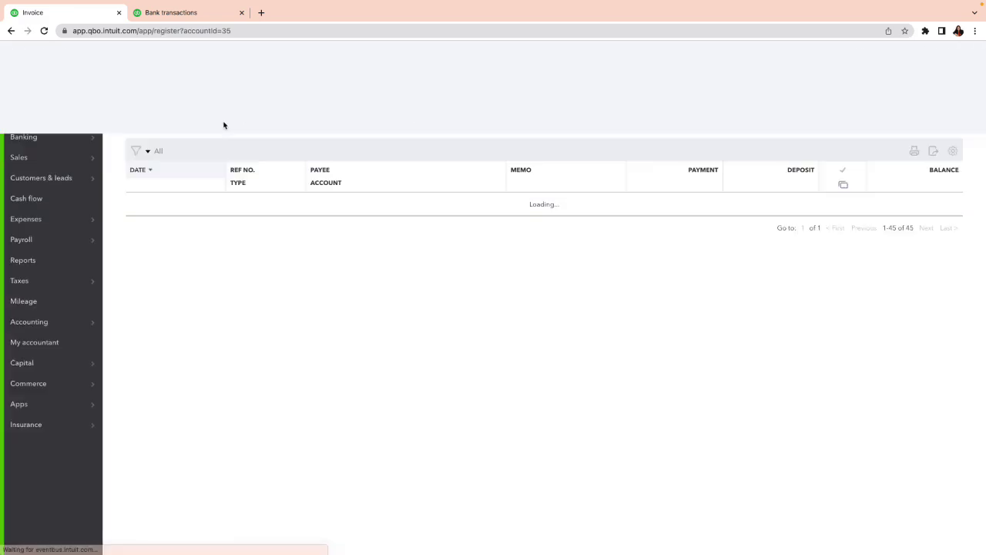
pyautogui.click(50, 91)
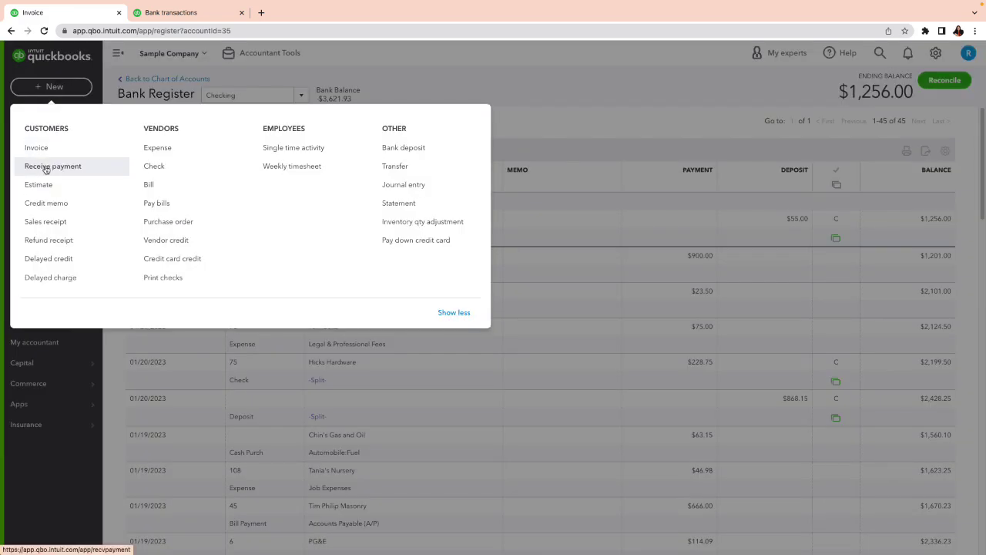
pyautogui.click(60, 446)
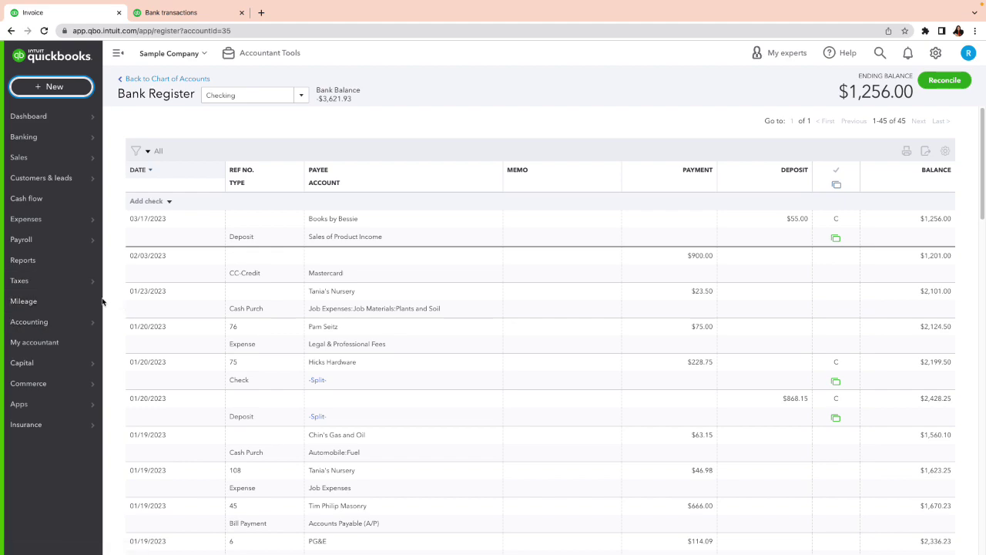
# Open the list of sales invoices.
pyautogui.moveTo(46, 165)
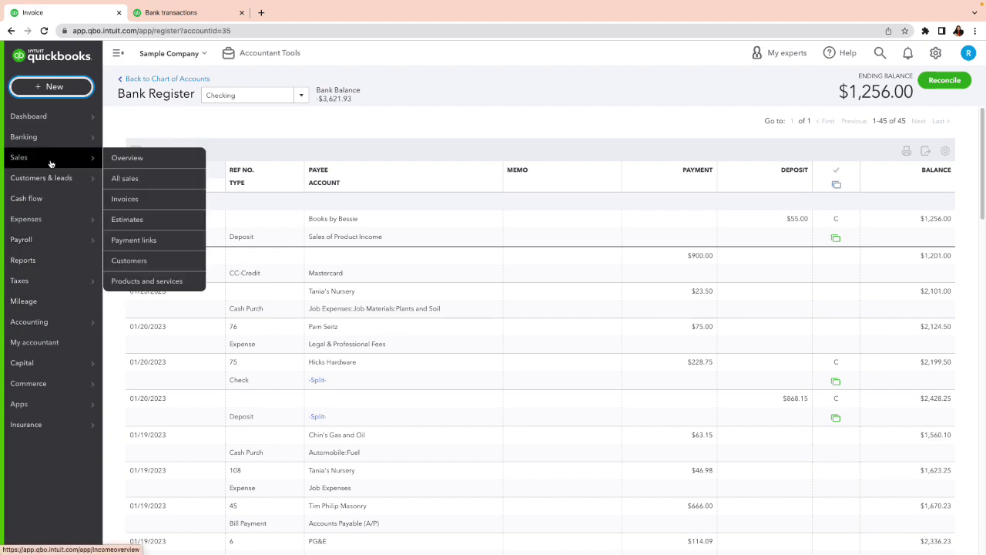
pyautogui.click(165, 202)
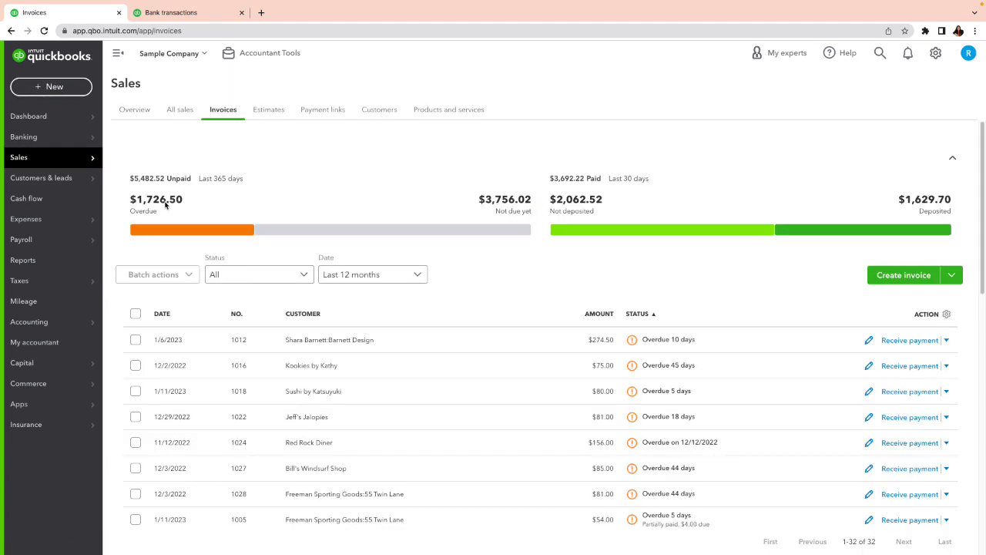
# Open the 02/15/2023 invoice from A Rental's customer transaction list.
pyautogui.click(378, 113)
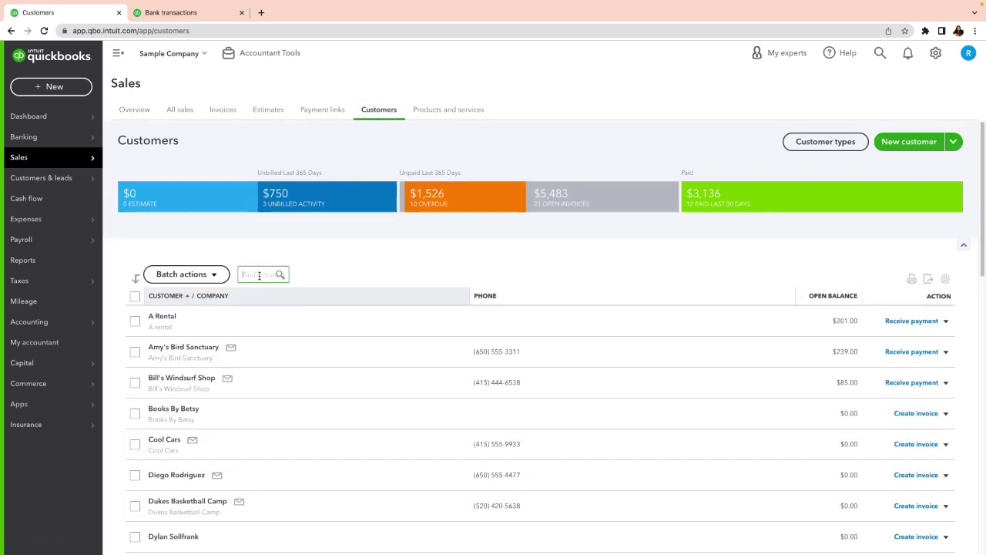
pyautogui.click(160, 316)
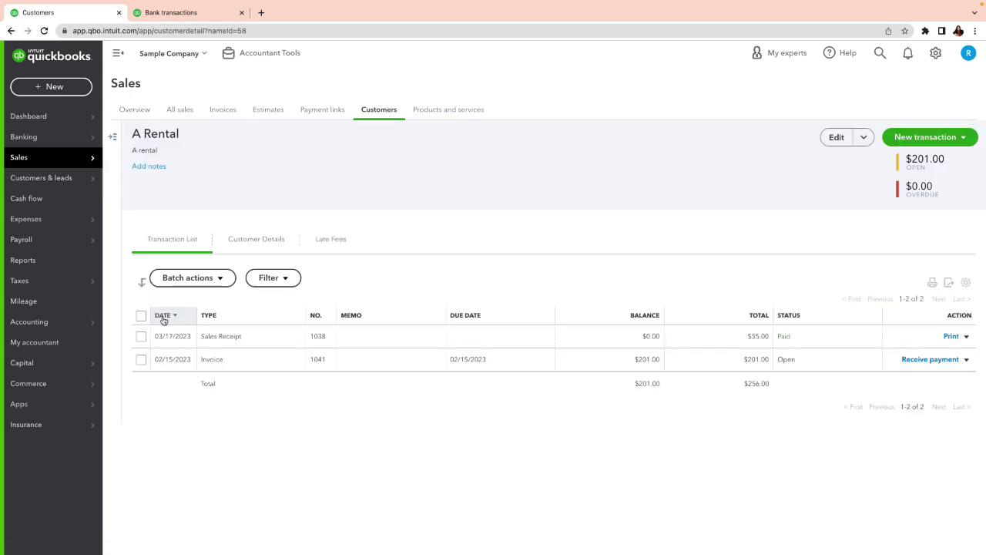
pyautogui.click(642, 363)
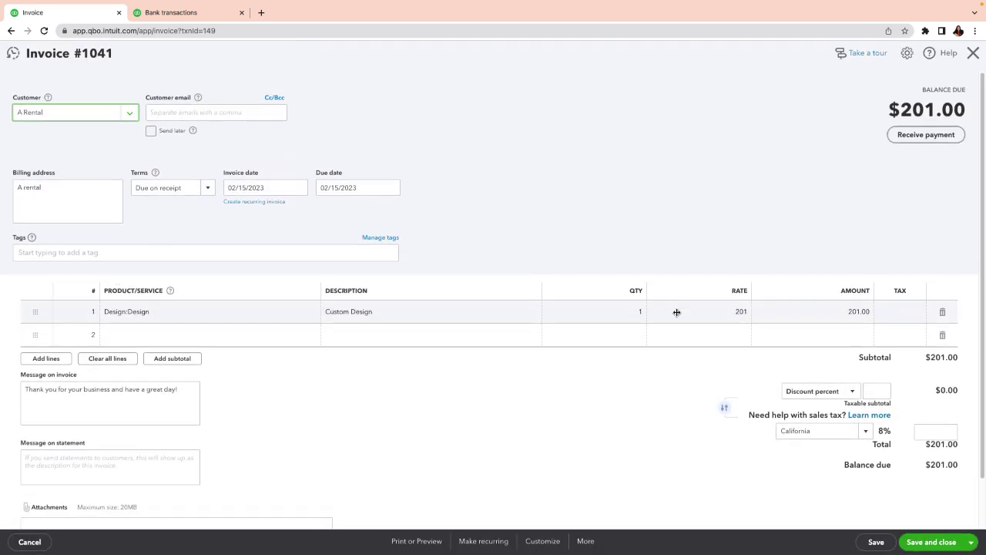
# Receive payment for the A Rental invoice with Checking as the deposit account, then save and close the payment.
pyautogui.click(927, 137)
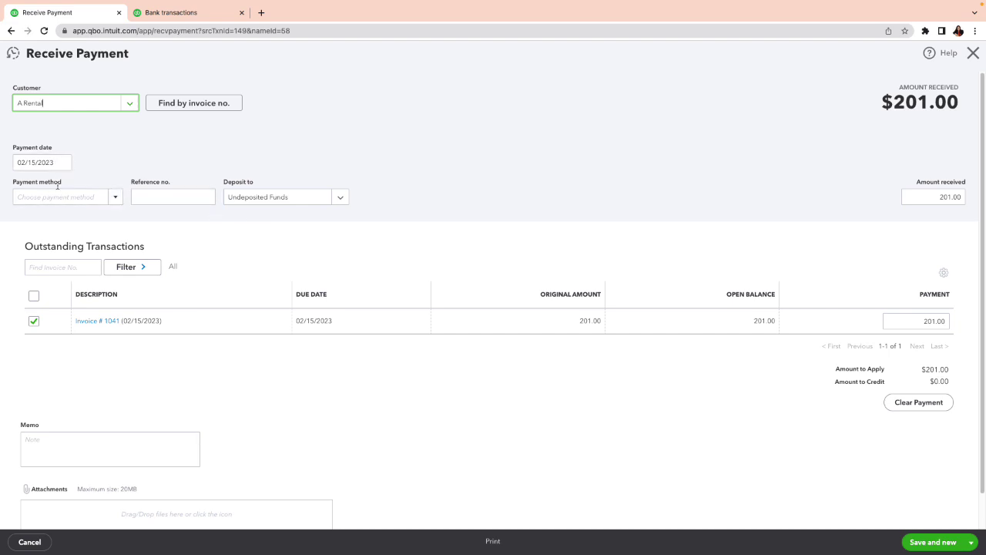
pyautogui.click(340, 199)
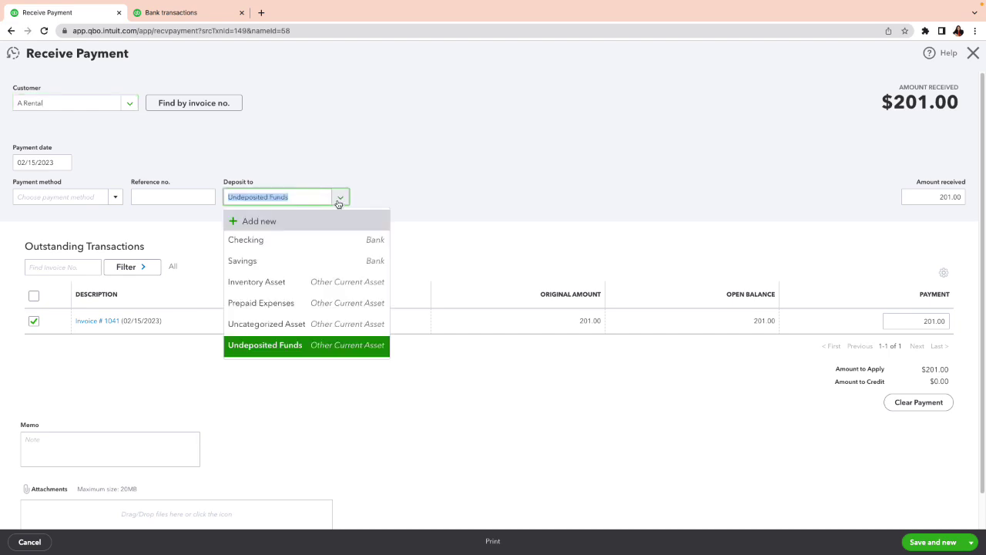
pyautogui.click(296, 242)
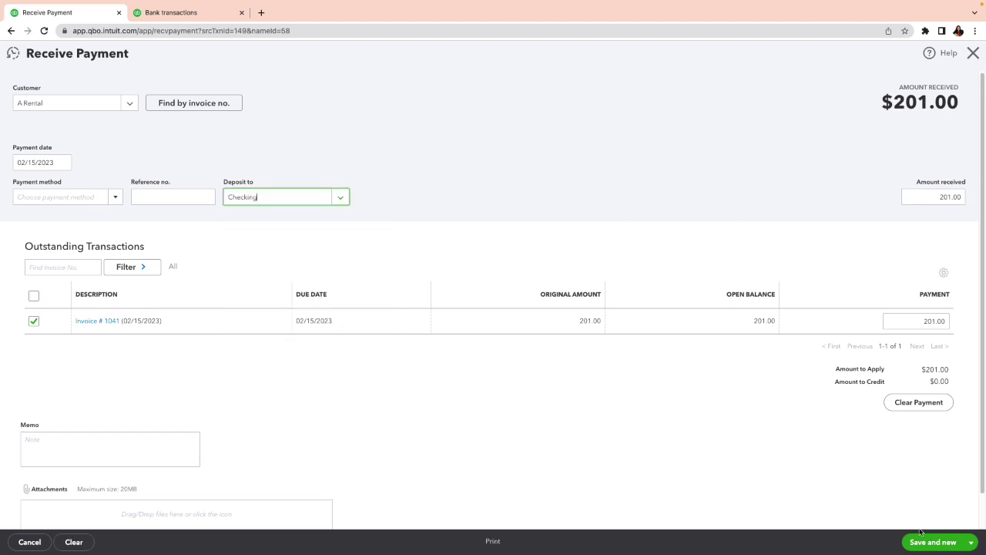
pyautogui.click(971, 542)
pyautogui.click(927, 514)
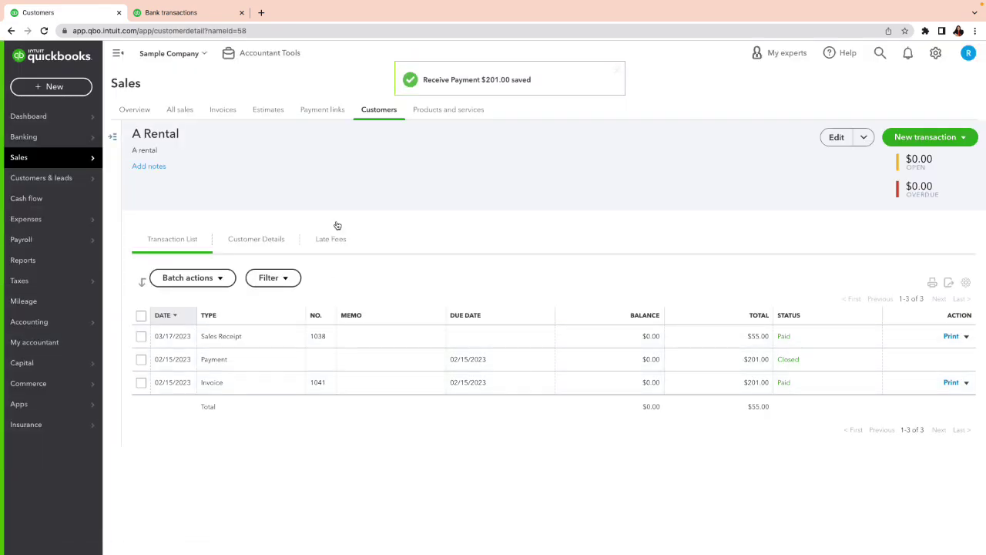
# In the Checking bank feed, categorize A Rental's 02/15/2023 $200.00 receipt as Sales of Product Income and add it.
pyautogui.click(41, 90)
pyautogui.click(258, 70)
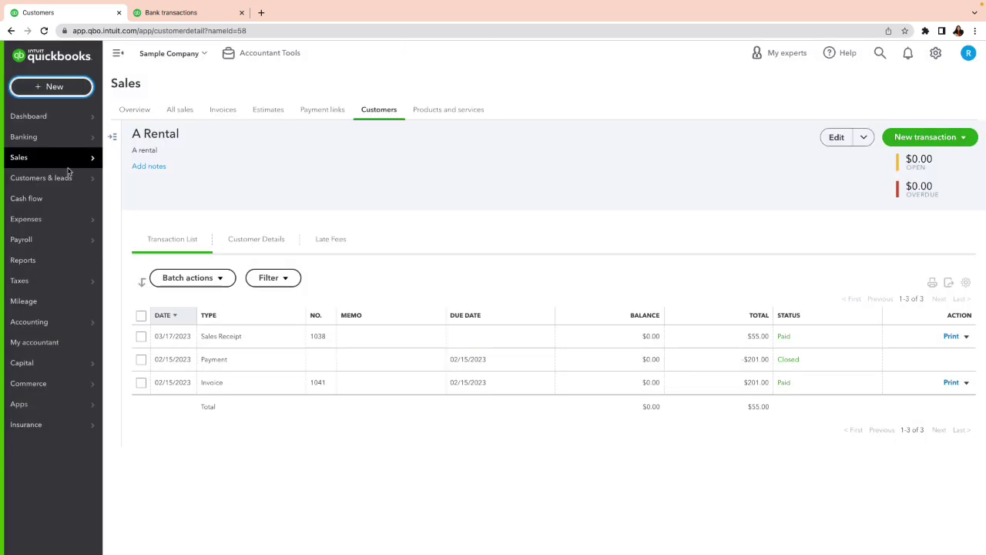
pyautogui.click(43, 137)
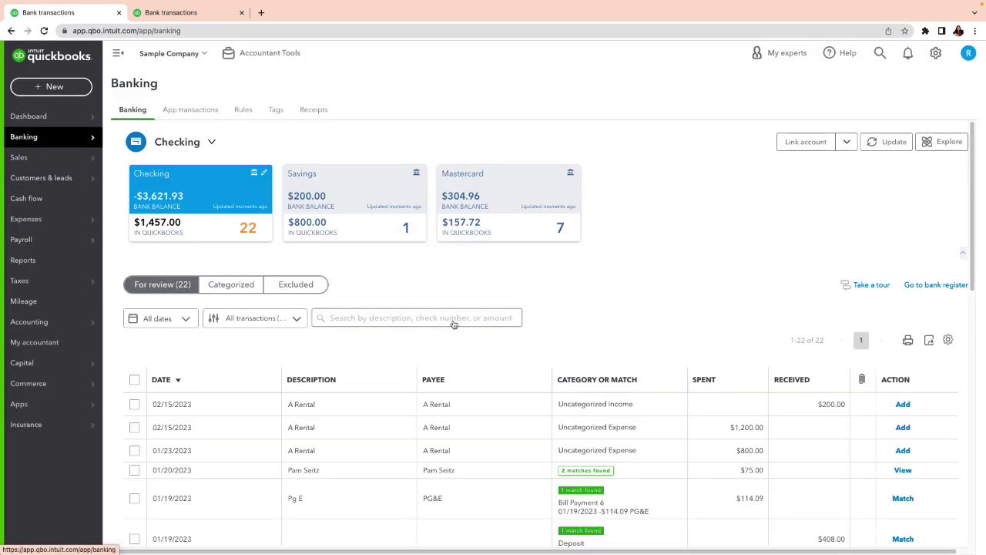
pyautogui.click(825, 403)
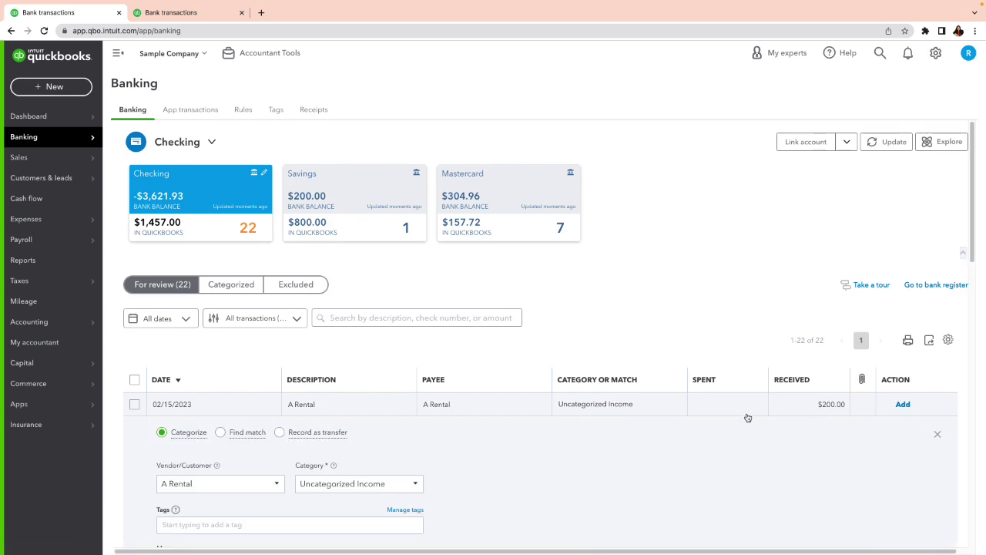
pyautogui.click(336, 484)
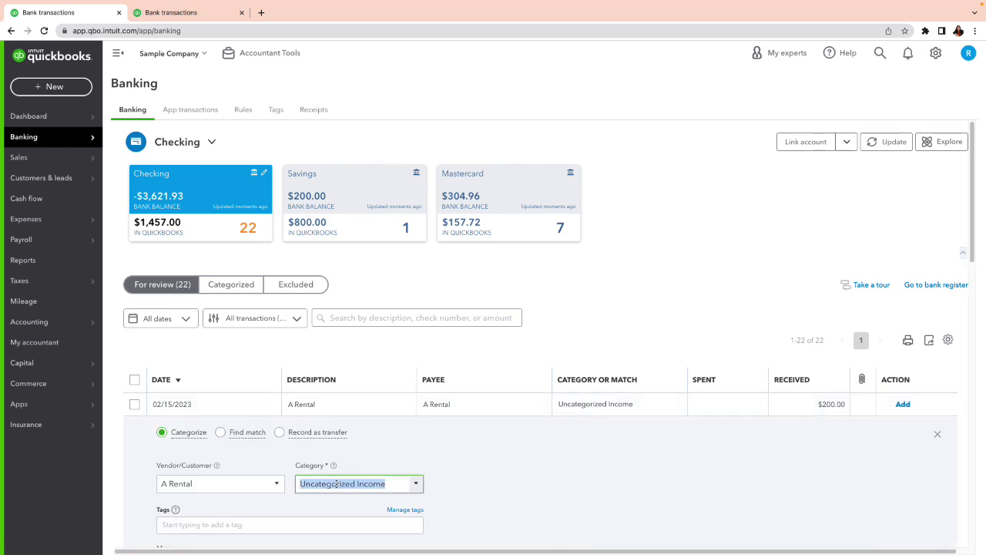
pyautogui.write('sales')
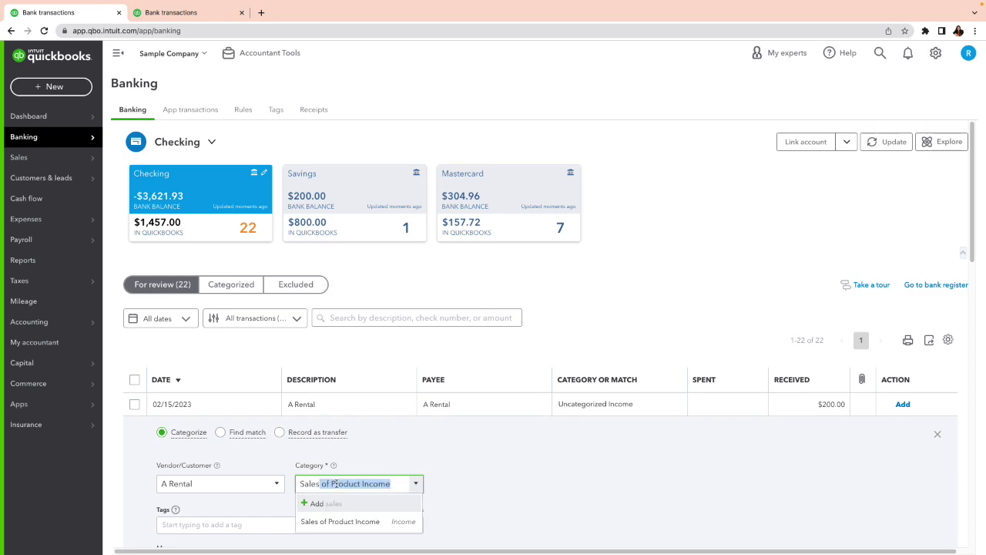
pyautogui.click(343, 524)
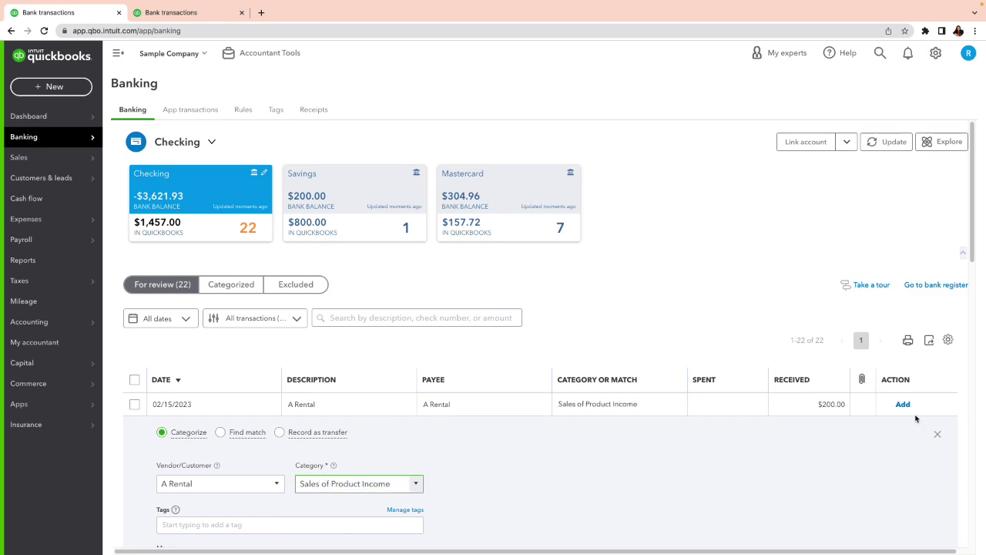
pyautogui.click(903, 405)
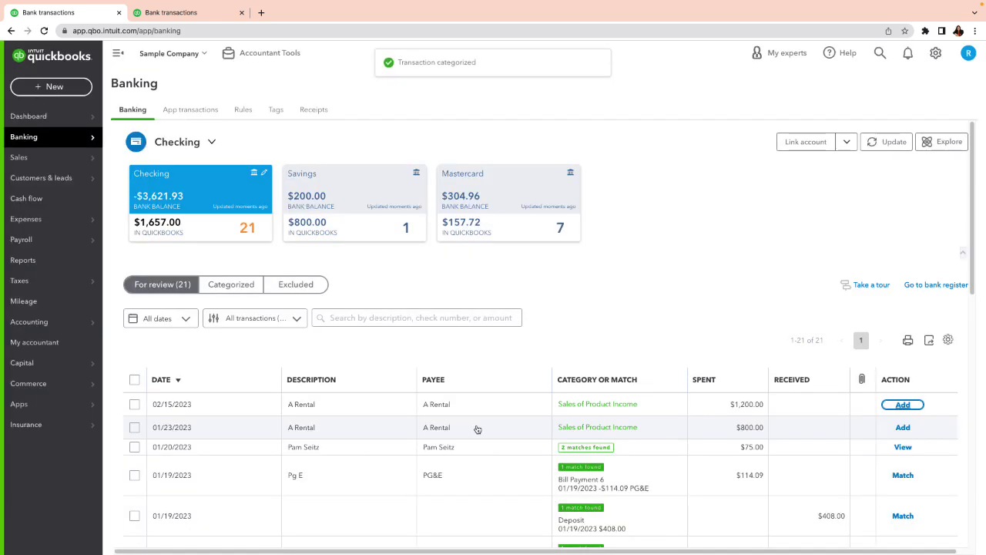
# Open the Checking bank register and inspect the details of the 02/15/2023 A Rental payment.
pyautogui.click(939, 285)
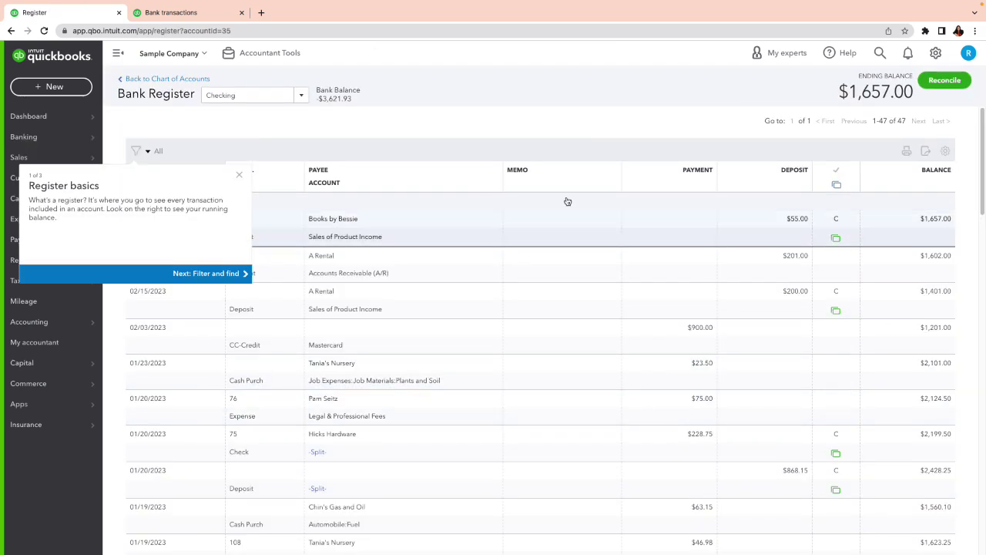
pyautogui.click(240, 176)
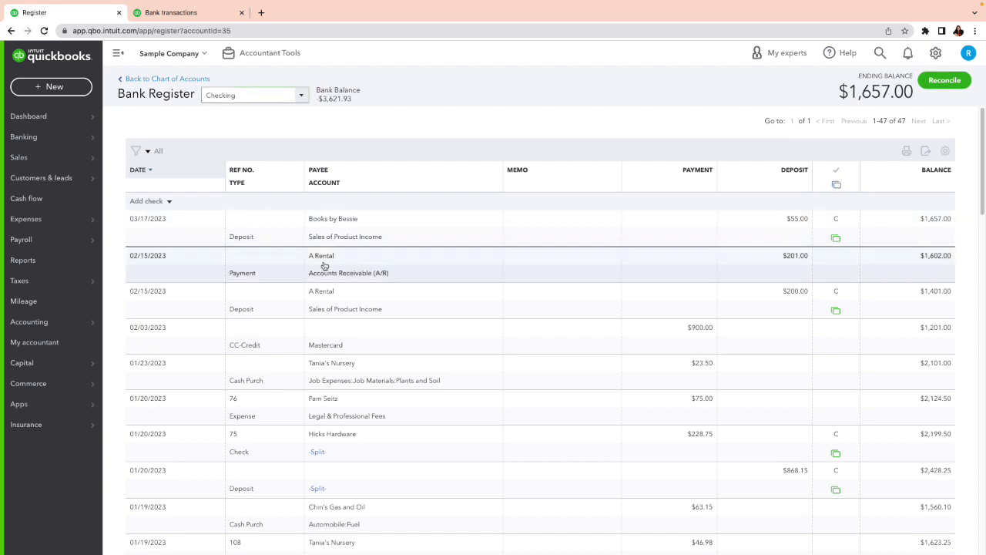
pyautogui.click(793, 260)
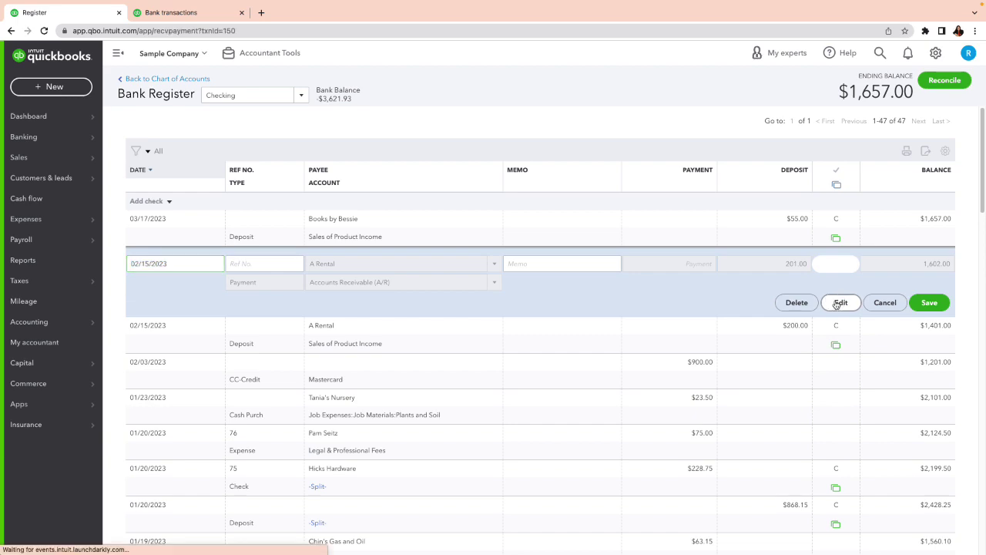
pyautogui.click(839, 303)
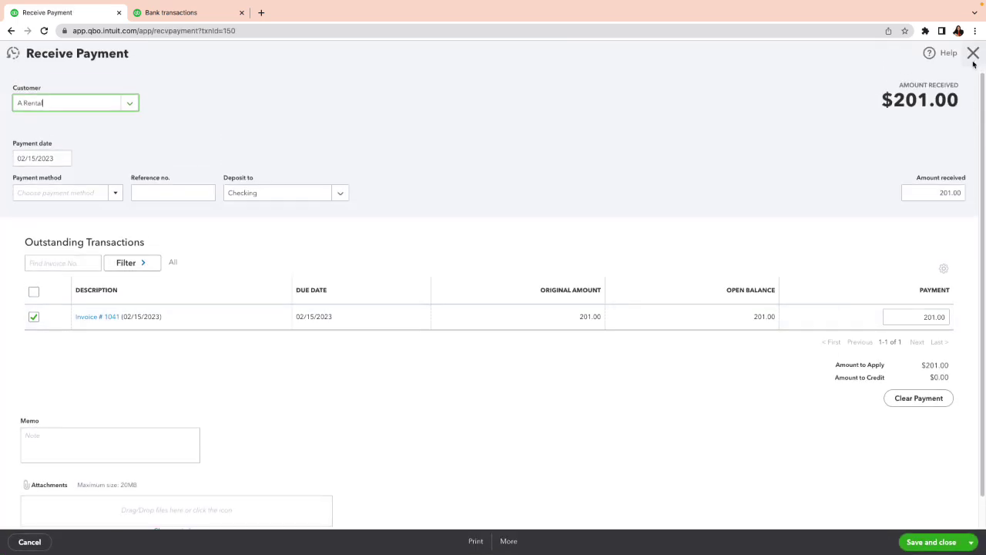
pyautogui.click(974, 52)
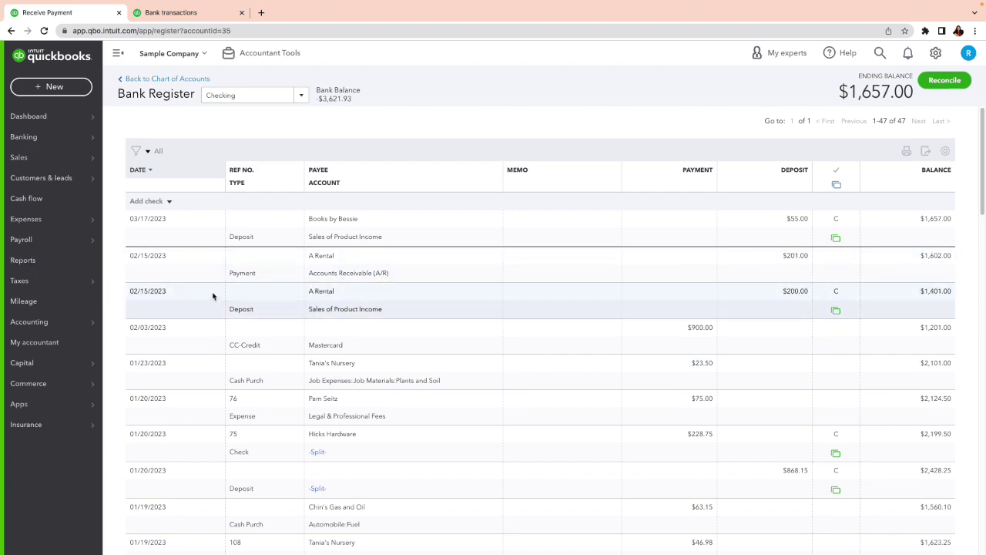
# Open the invoice linked to the A Rental payment, set its Design line amount to 200, then save and close it.
pyautogui.click(796, 256)
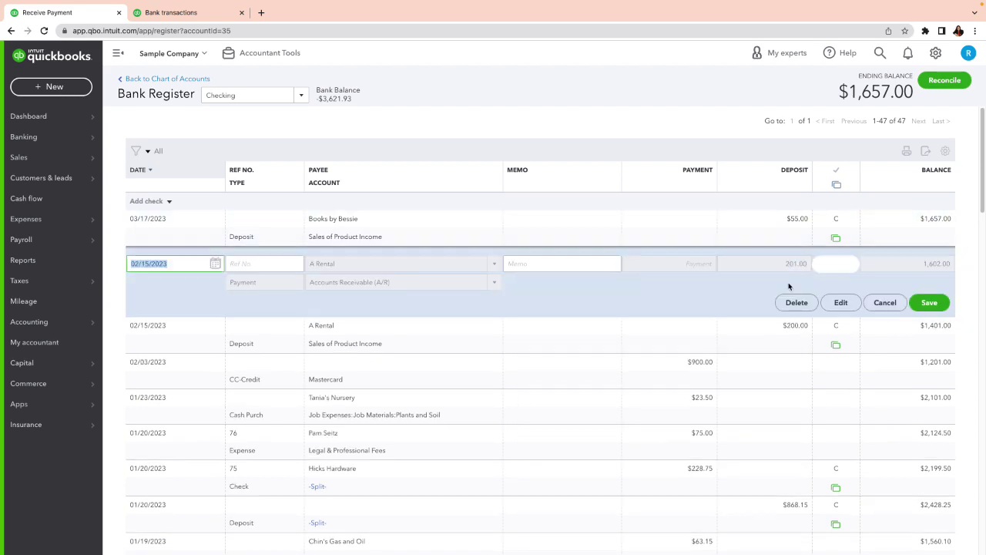
pyautogui.click(840, 302)
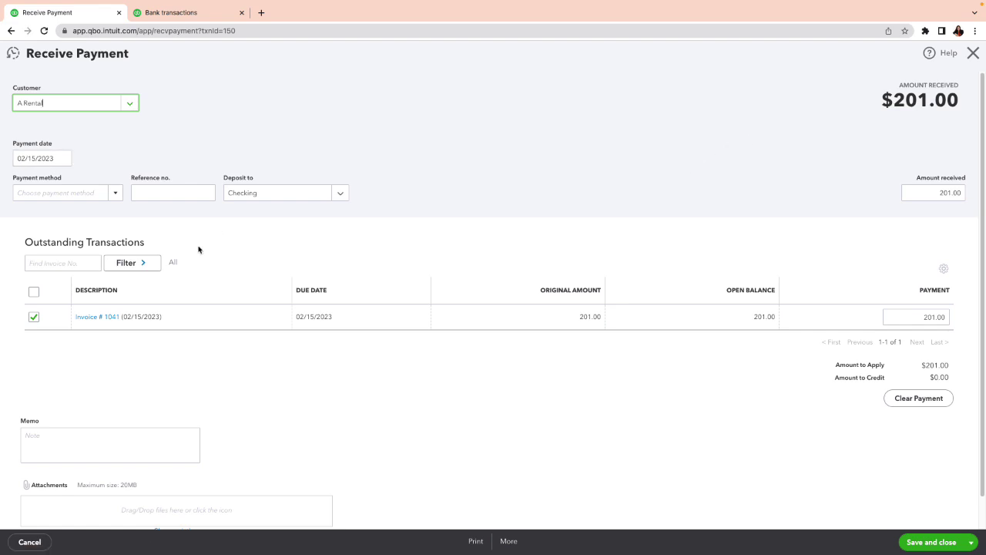
pyautogui.click(98, 317)
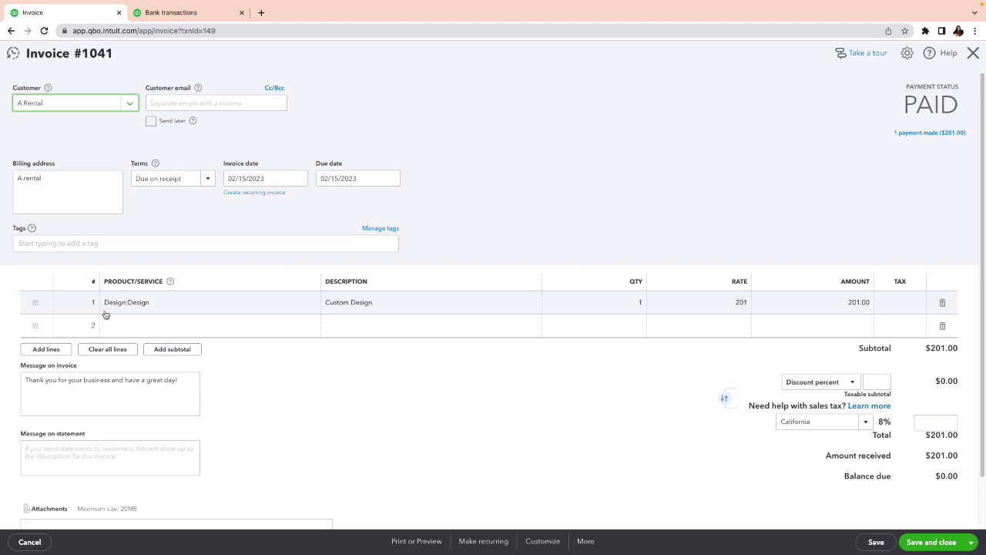
pyautogui.click(850, 304)
pyautogui.write('2')
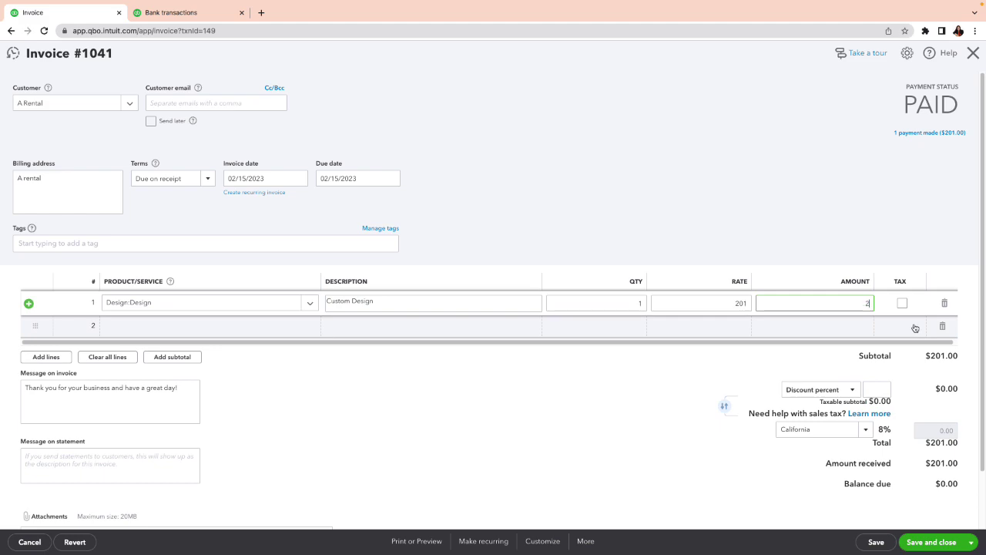
pyautogui.write('00')
pyautogui.click(506, 392)
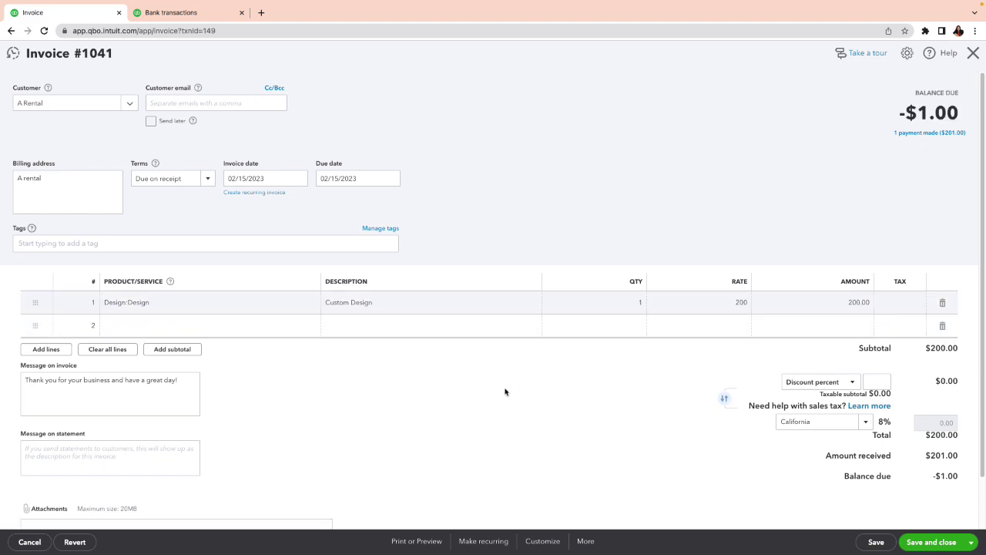
pyautogui.click(924, 543)
pyautogui.click(603, 327)
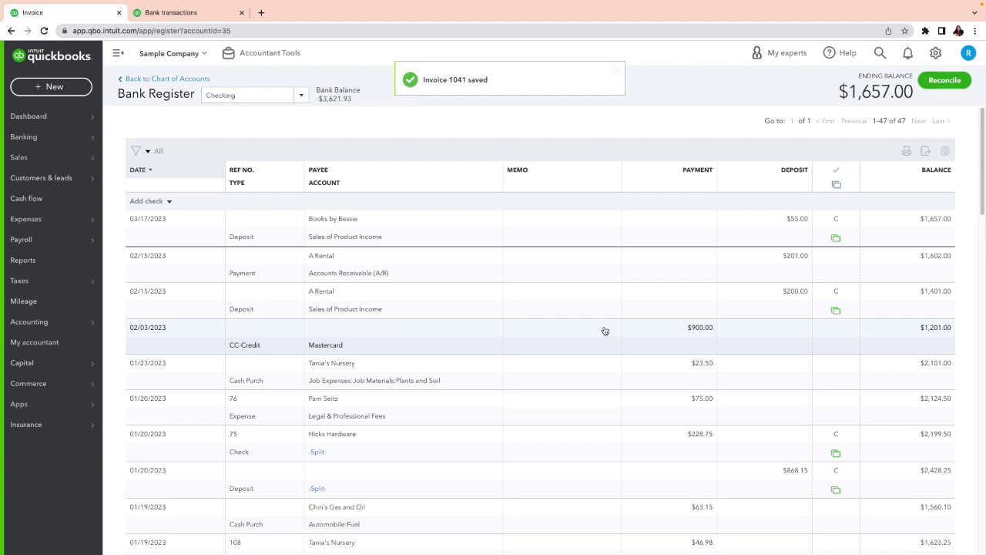
# Check how the 02/15/2023 A Rental payment in the register is applied to its invoice.
pyautogui.click(799, 257)
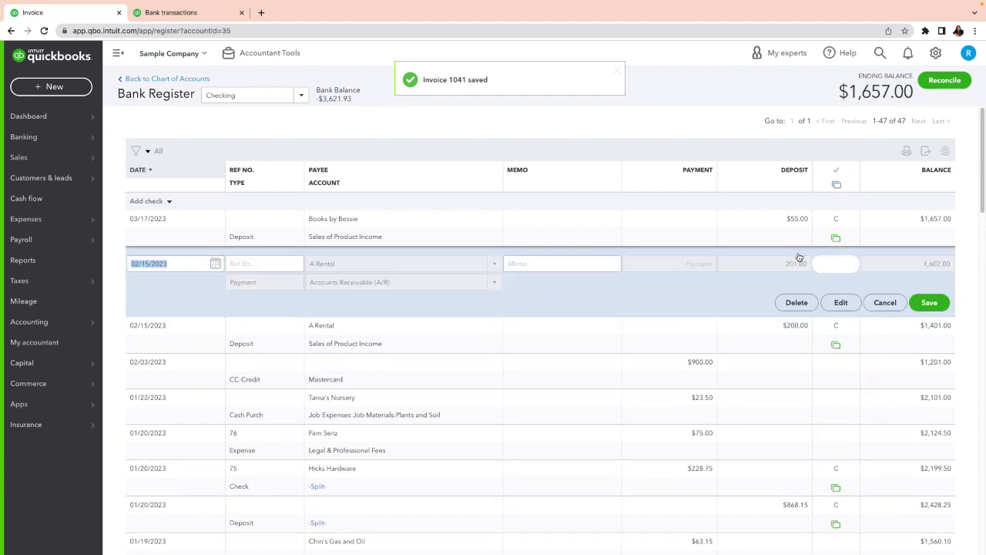
pyautogui.click(837, 305)
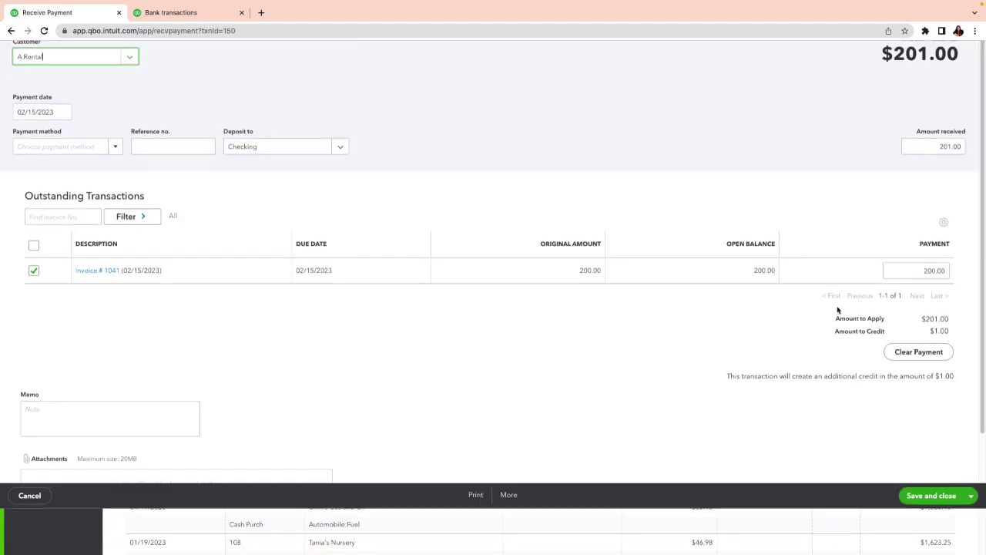
pyautogui.click(970, 57)
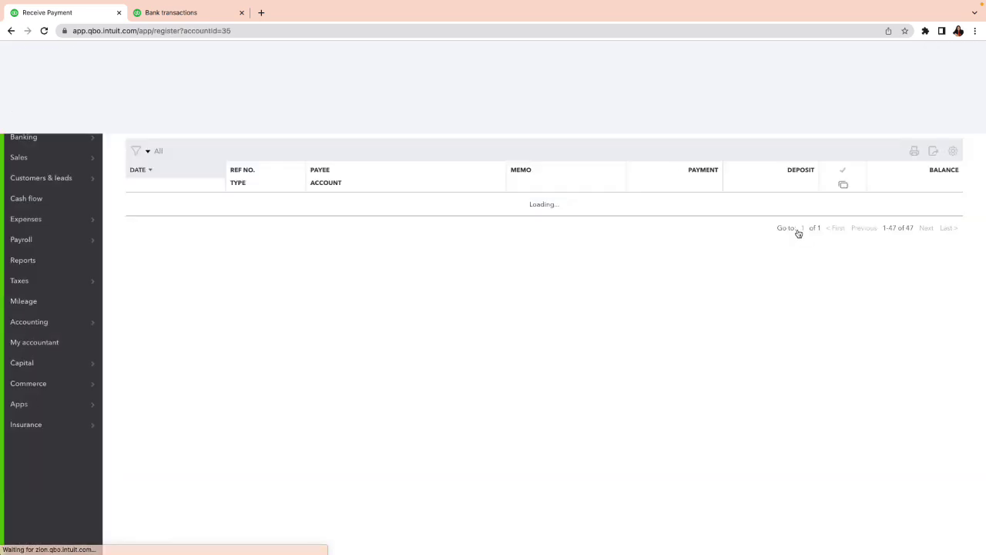
# Edit the 02/15/2023 A Rental payment to deposit to Undeposited Funds, then save the change to the linked transaction.
pyautogui.click(798, 257)
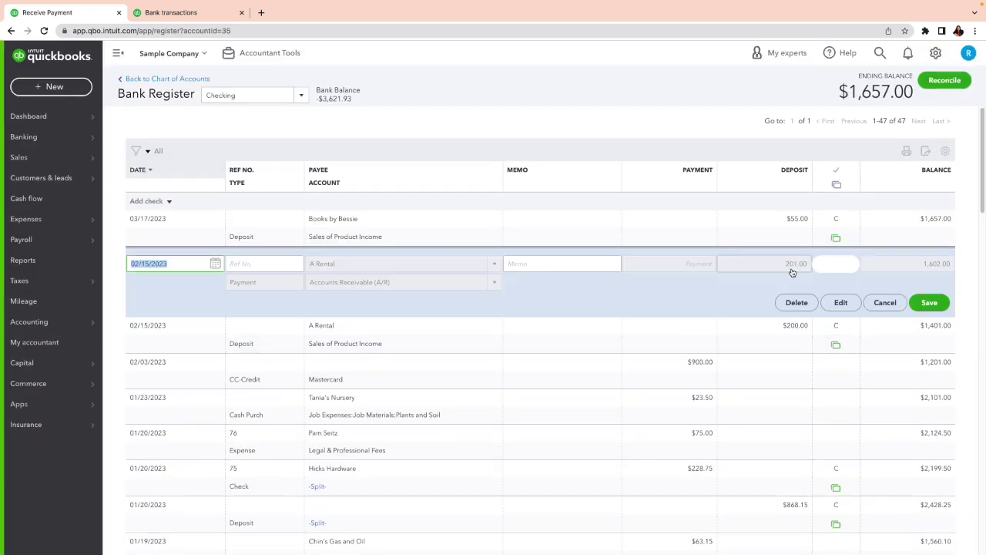
pyautogui.click(837, 303)
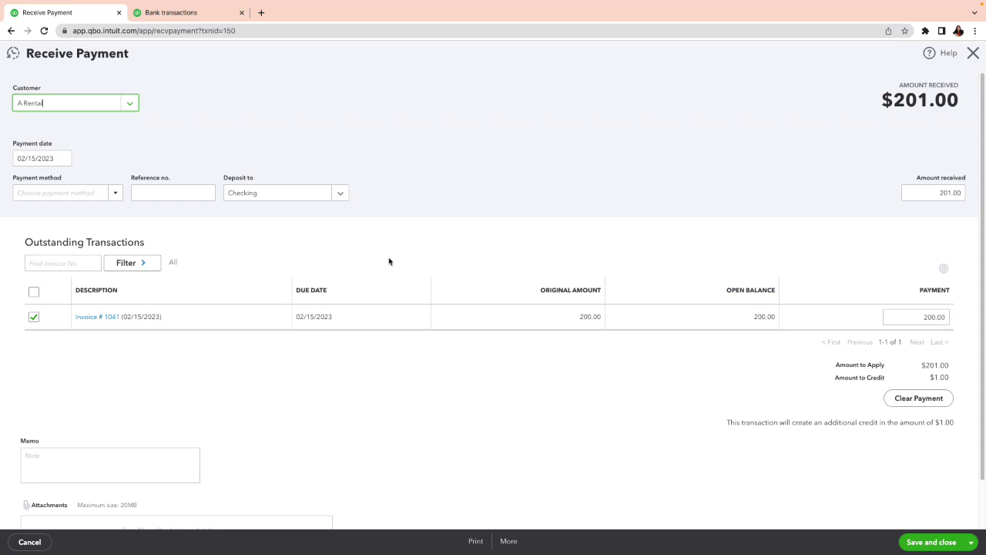
pyautogui.click(342, 192)
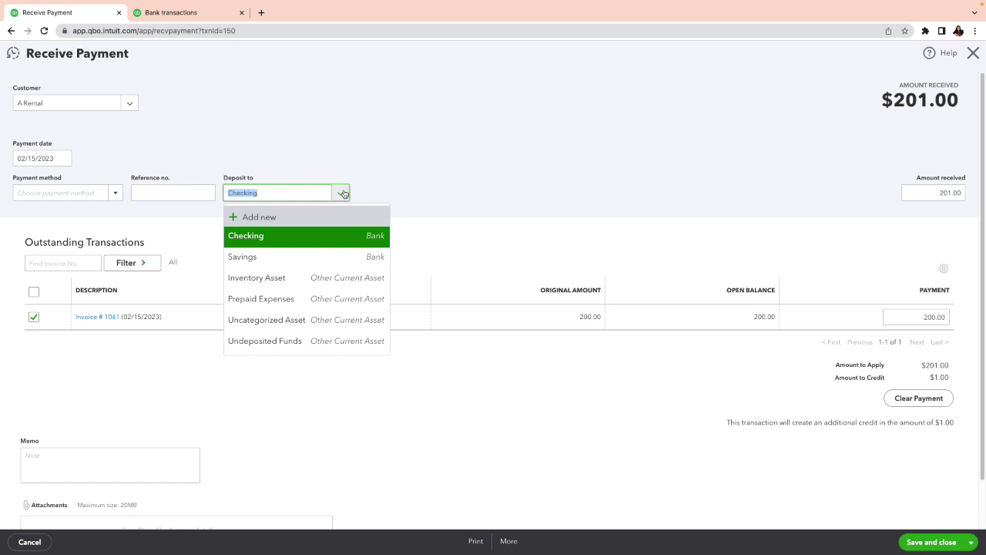
pyautogui.click(292, 342)
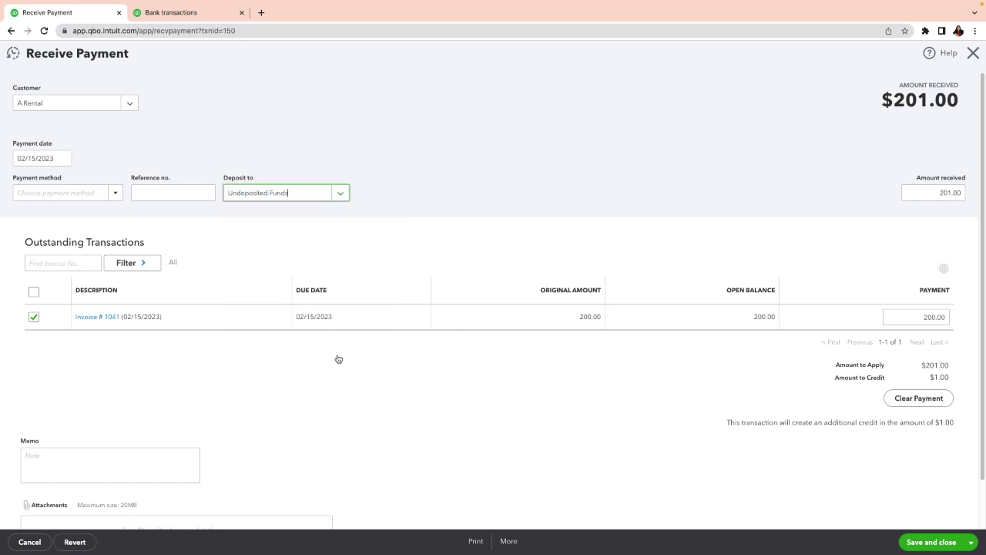
pyautogui.click(914, 542)
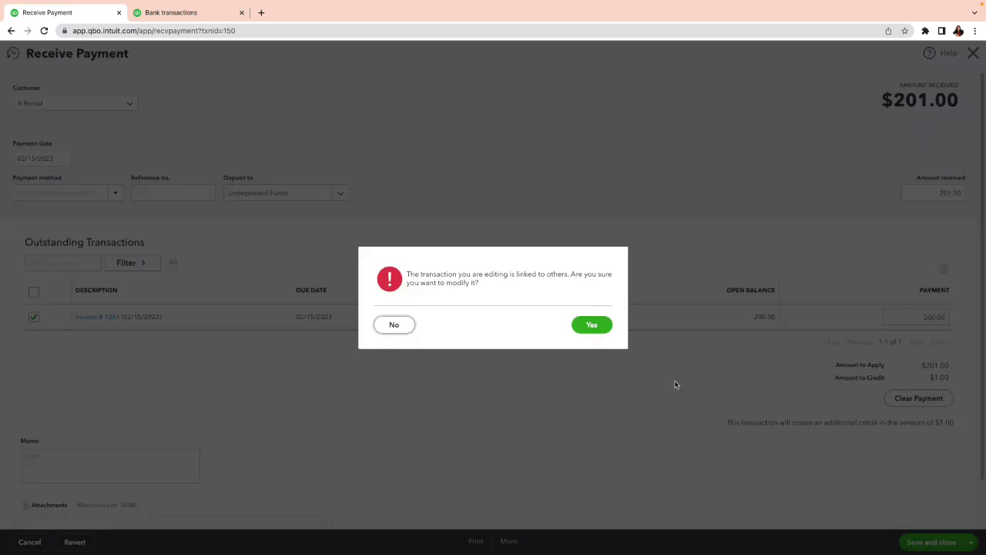
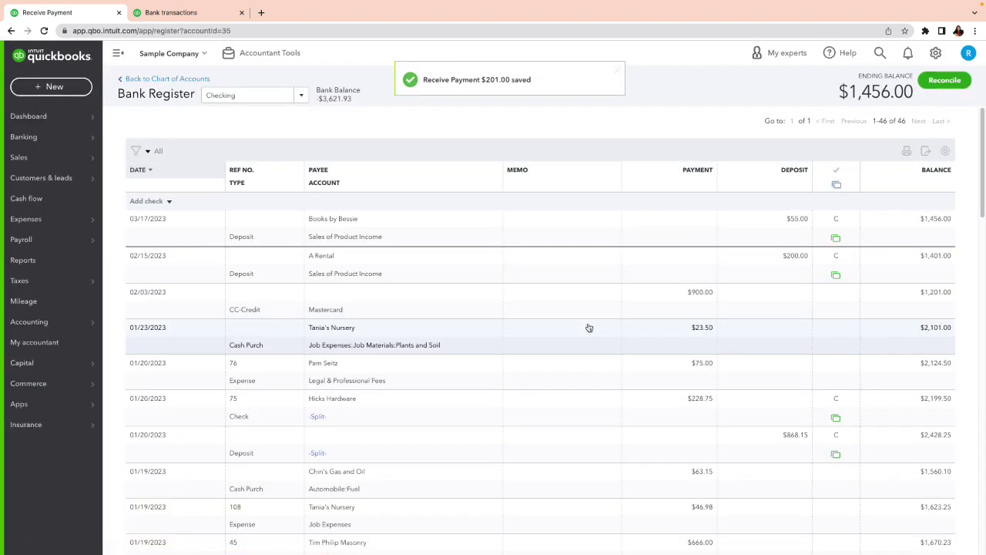
# From a new bank deposit, open the 03/17/2023 A Rental sales receipt, change its customer to Books By Betsy, and save and close it.
pyautogui.click(30, 92)
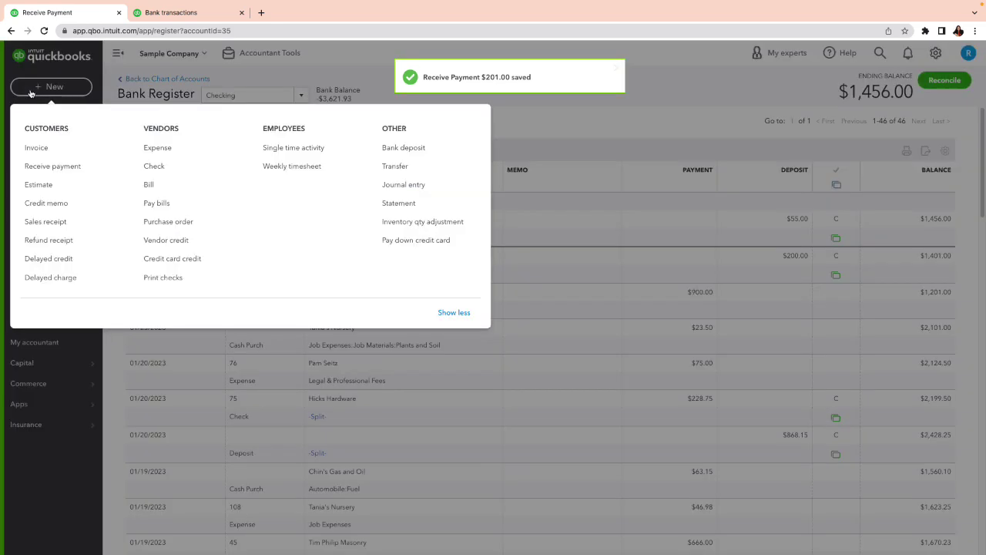
pyautogui.click(422, 151)
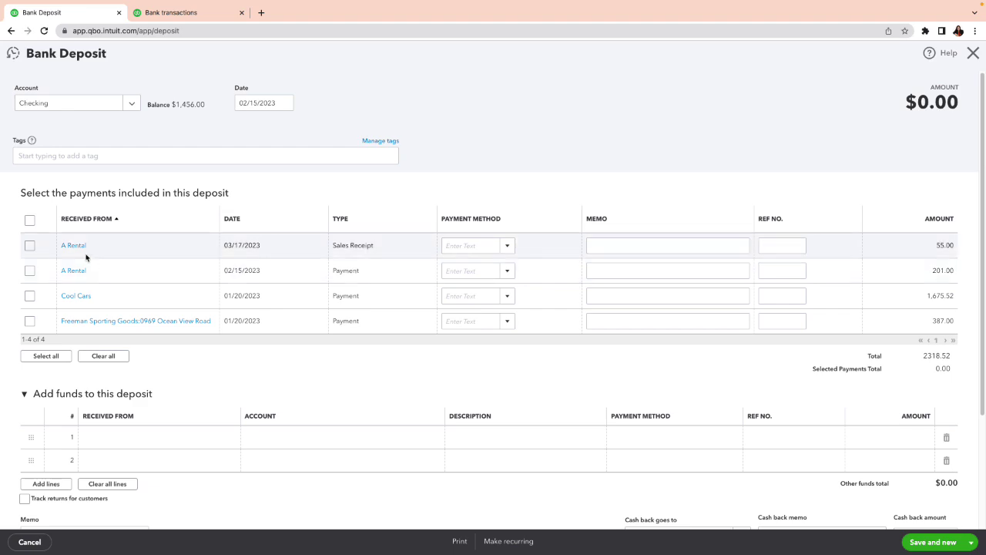
pyautogui.click(166, 14)
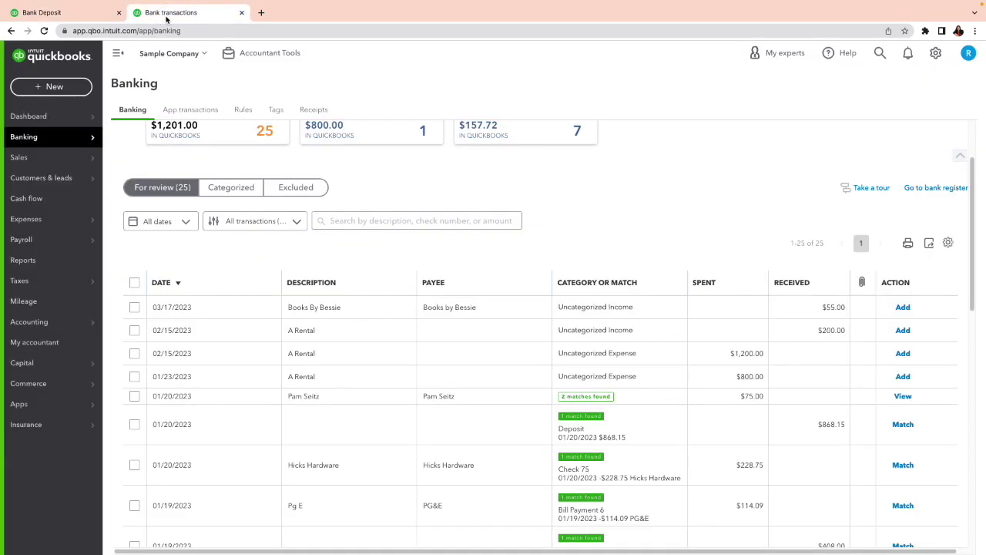
pyautogui.click(74, 13)
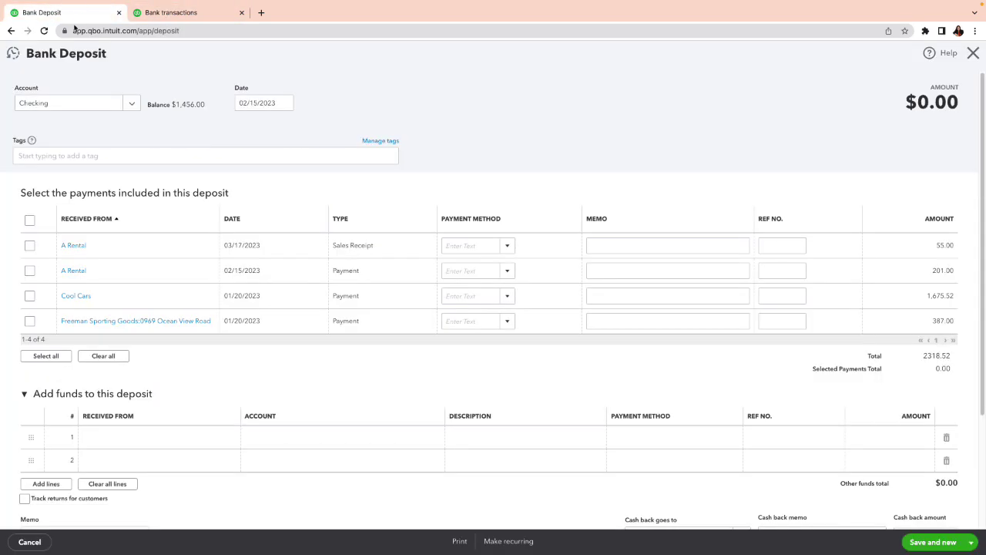
pyautogui.click(77, 246)
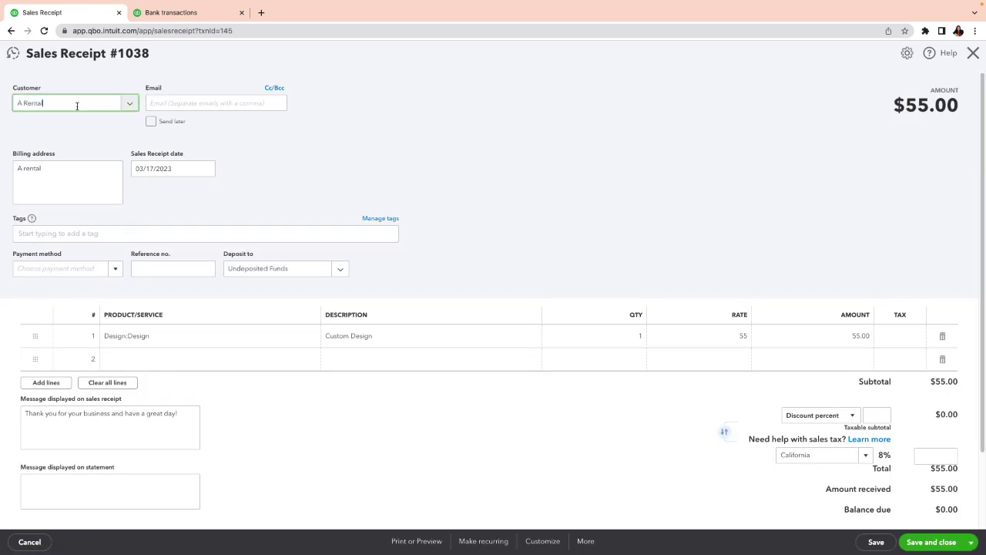
pyautogui.hotkey('ctrl', 'a')
pyautogui.write('Books')
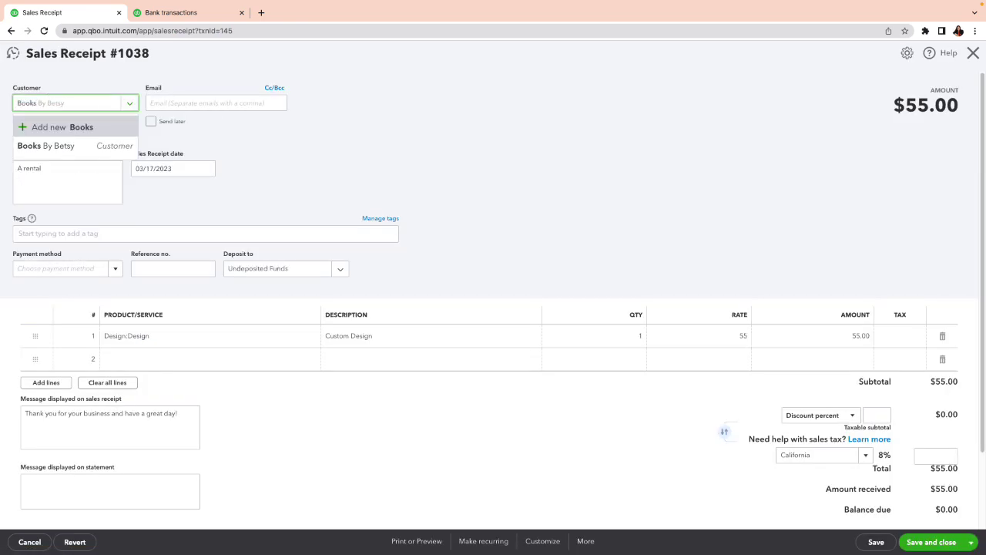
pyautogui.click(73, 148)
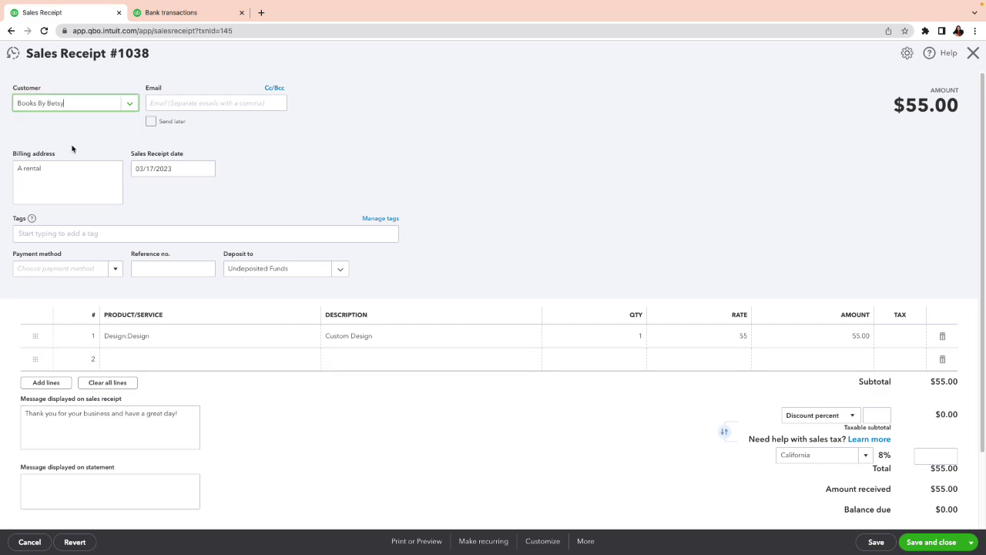
pyautogui.click(929, 542)
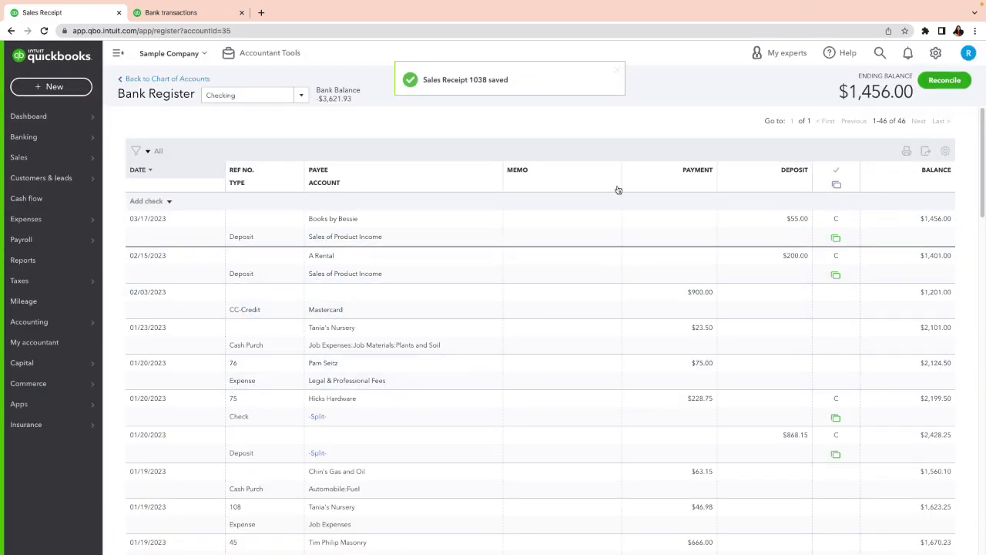
# From a new bank deposit, open the 02/15/2023 A Rental payment, set its amount received to 200, and save the change to the linked transaction.
pyautogui.click(35, 88)
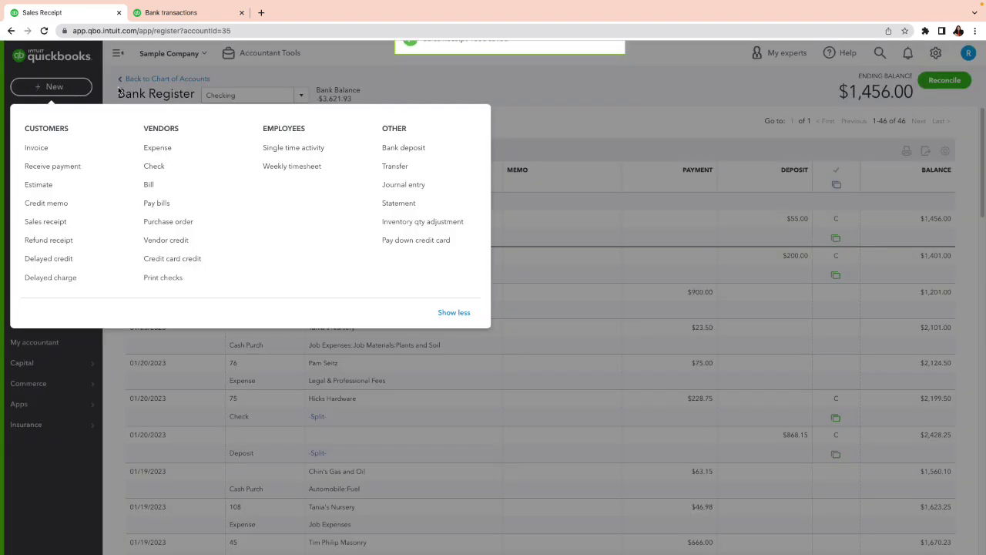
pyautogui.click(406, 151)
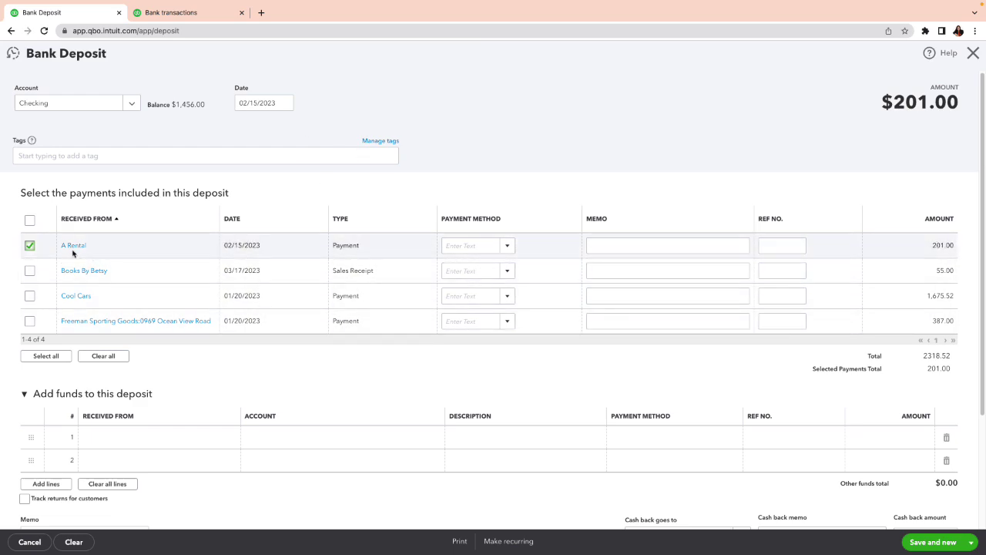
pyautogui.click(29, 246)
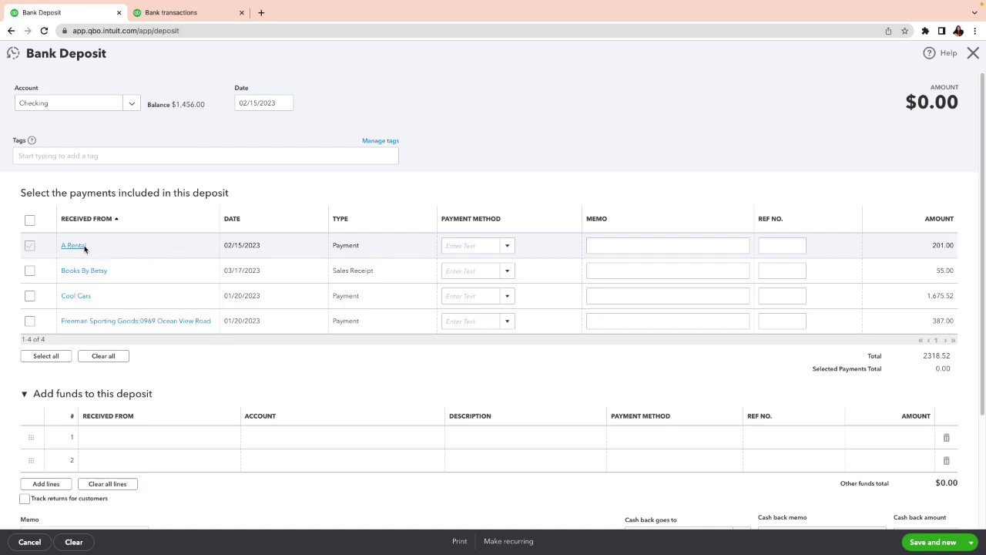
pyautogui.click(74, 246)
pyautogui.click(565, 316)
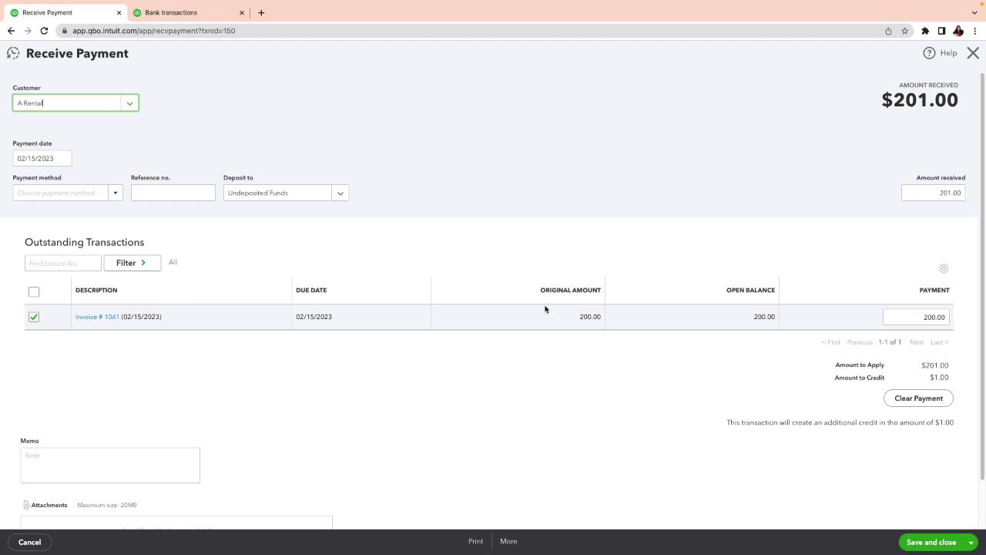
pyautogui.click(938, 194)
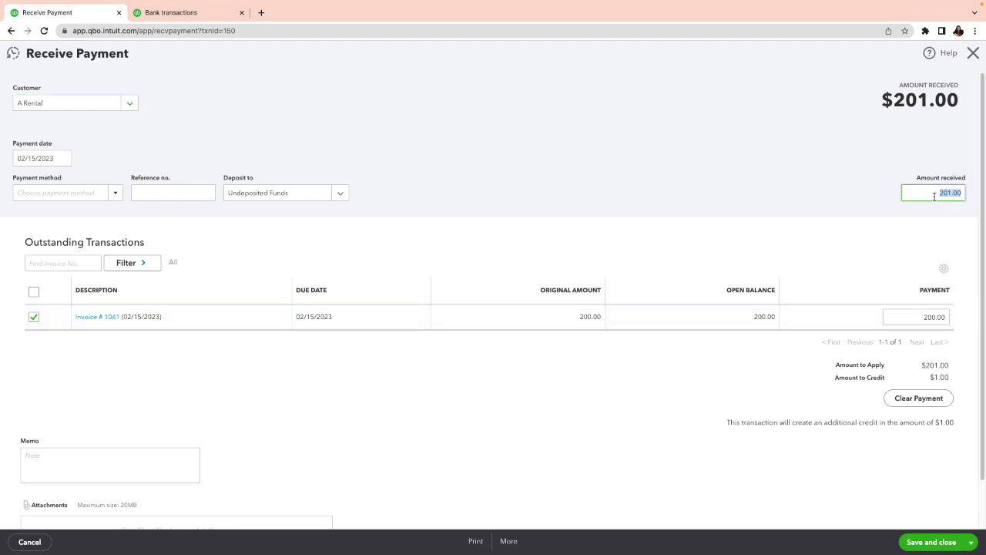
pyautogui.write('200')
pyautogui.click(893, 339)
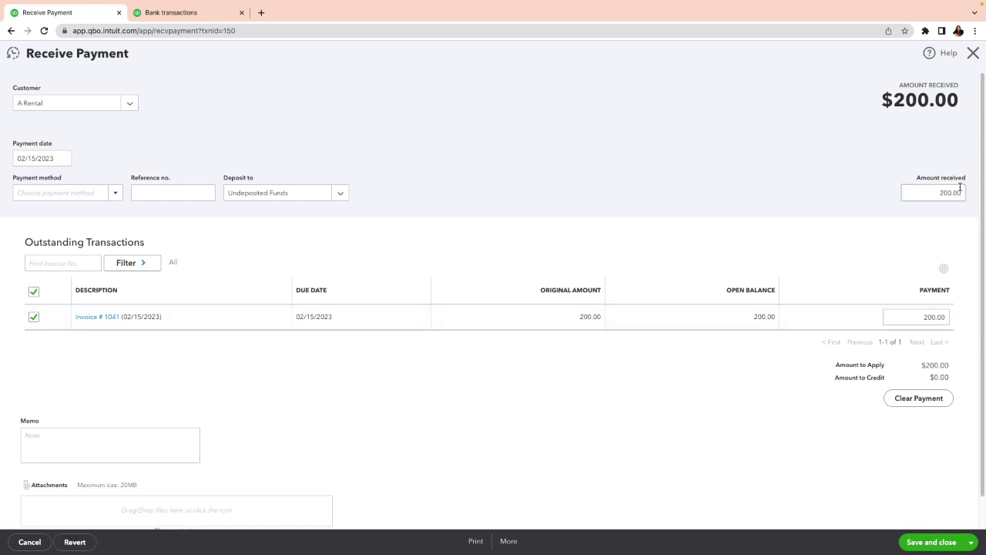
pyautogui.click(909, 542)
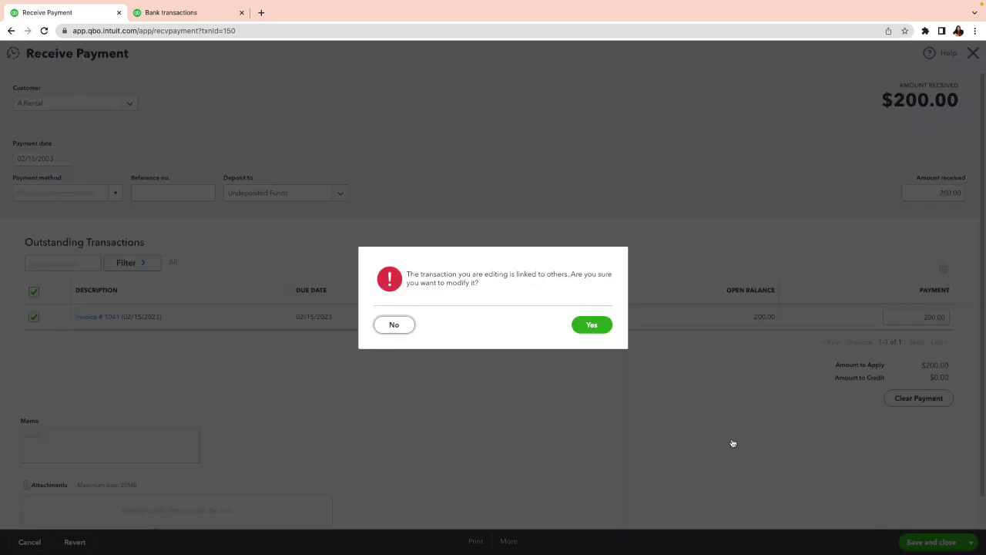
pyautogui.click(598, 330)
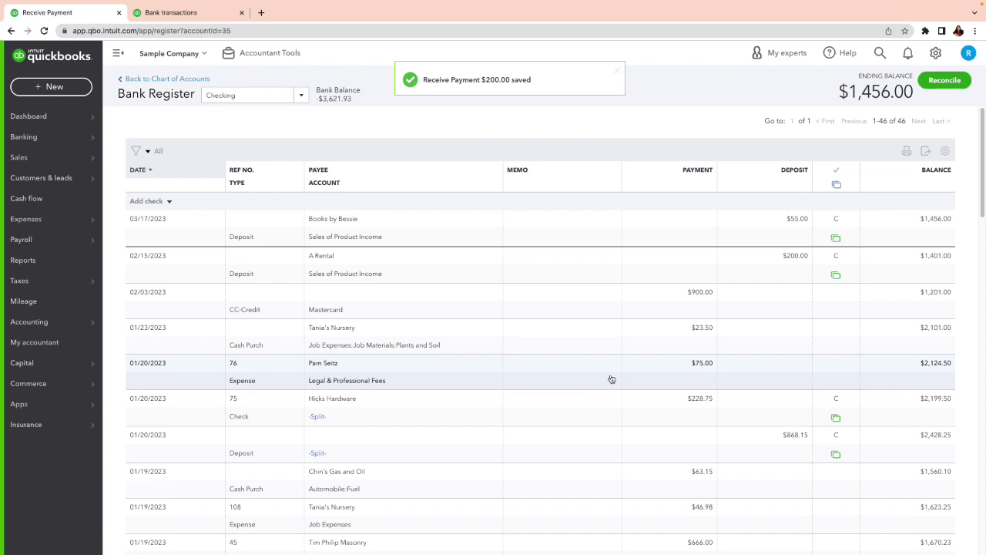
# Record a bank deposit to Checking dated 02/15/2023 containing only the A Rental payment, and save it with a new deposit form opened.
pyautogui.click(37, 89)
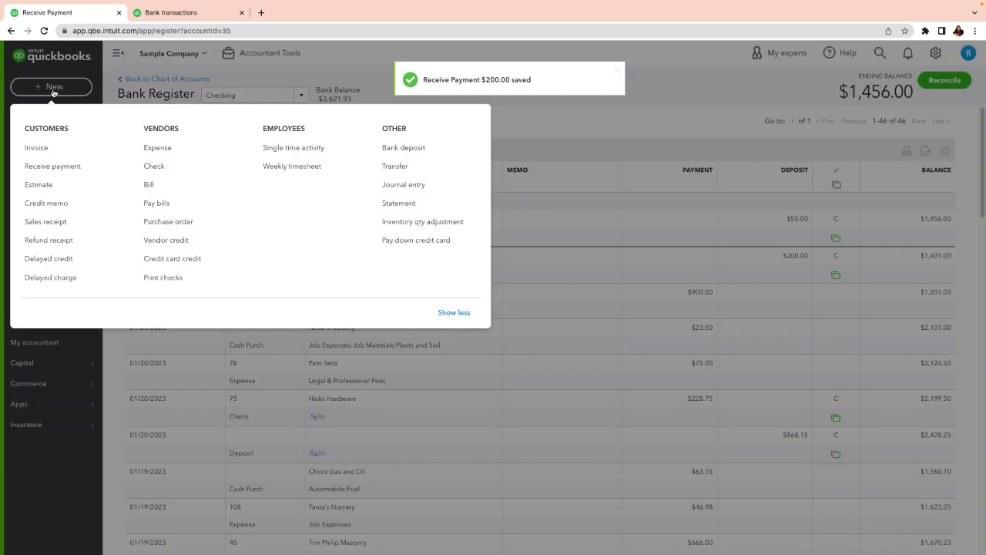
pyautogui.click(403, 147)
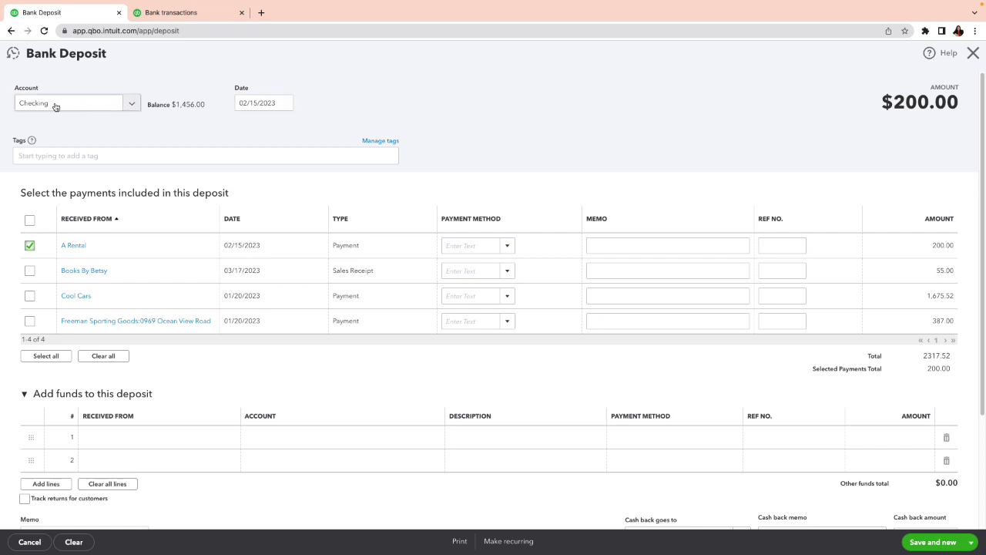
pyautogui.click(969, 542)
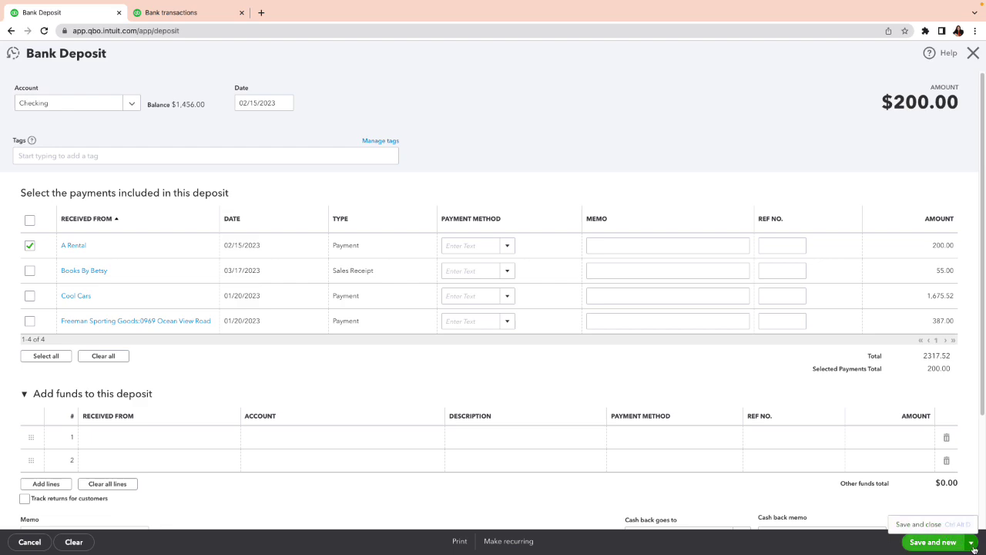
pyautogui.click(932, 542)
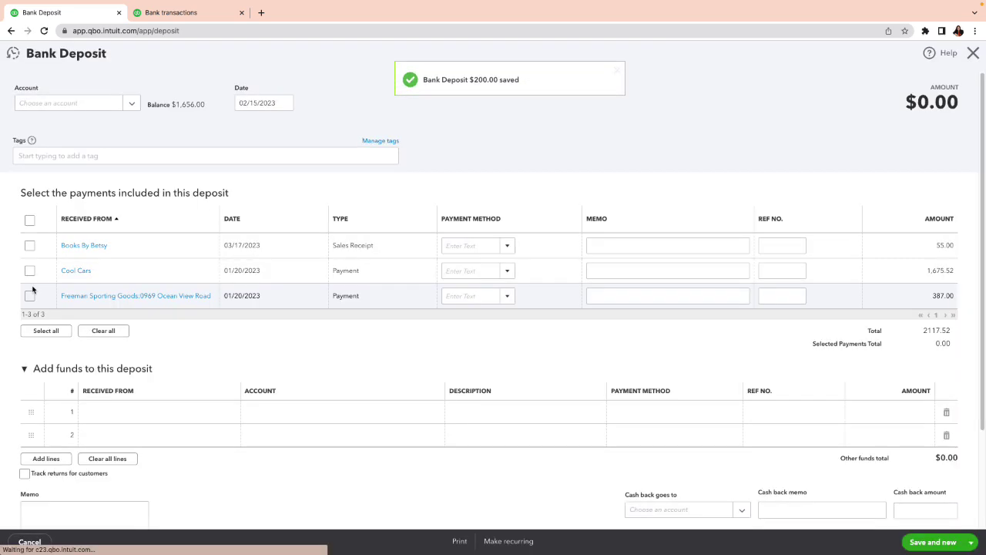
# Record a deposit of the Books By Betsy sales receipt to Checking dated 03/17/2023, and save and close it.
pyautogui.click(29, 246)
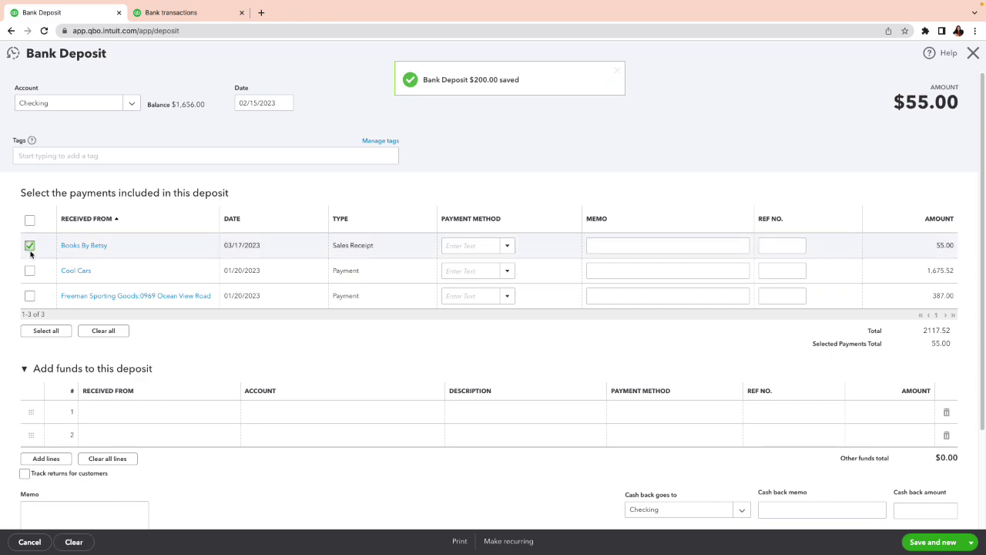
pyautogui.click(284, 102)
pyautogui.click(331, 129)
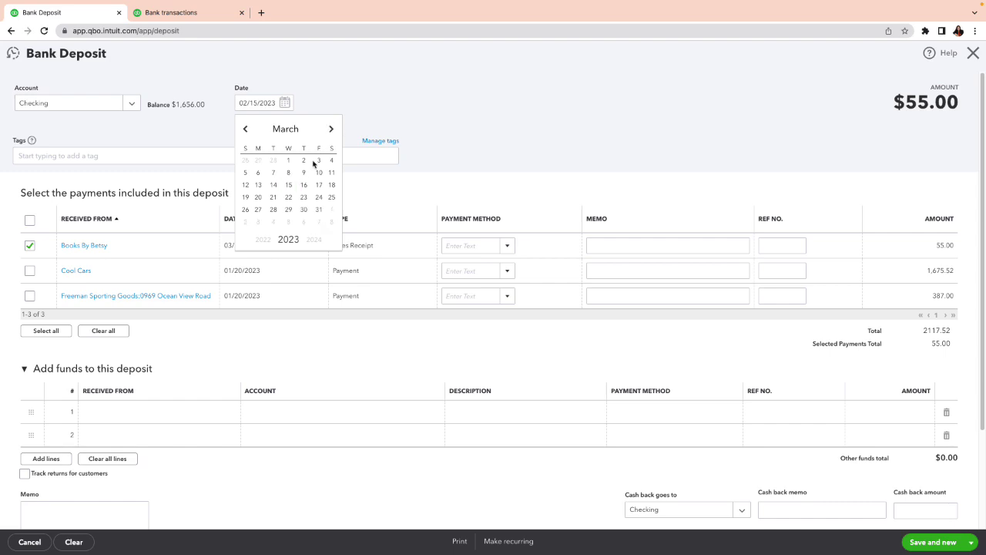
pyautogui.click(319, 185)
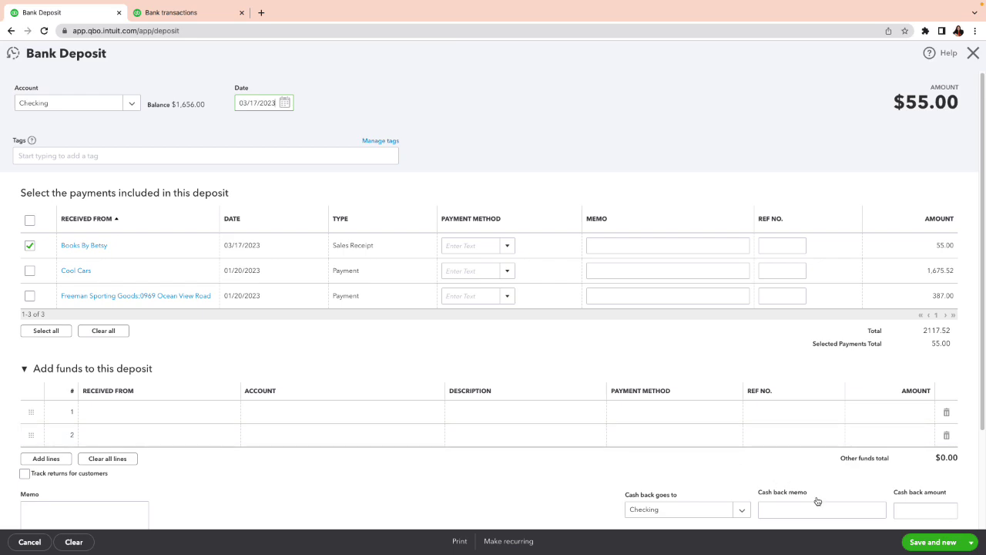
pyautogui.click(971, 541)
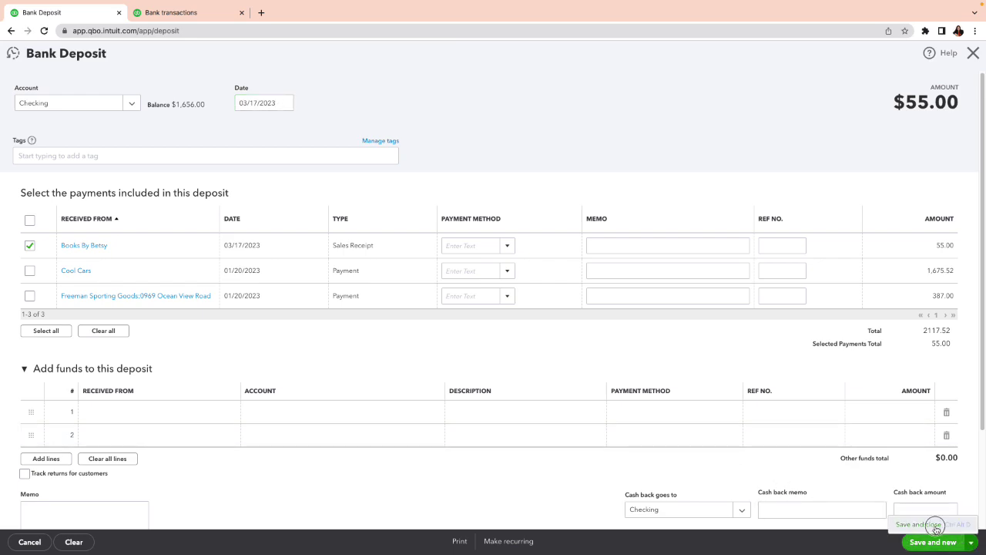
pyautogui.click(935, 527)
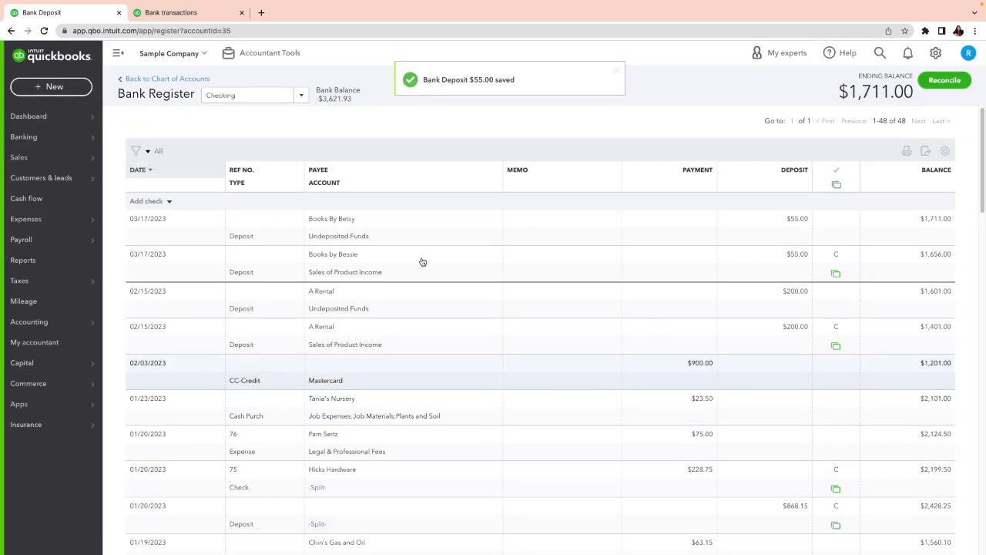
# Review the Checking bank feed, comparing the transactions still for review with those already categorized.
pyautogui.moveTo(35, 141)
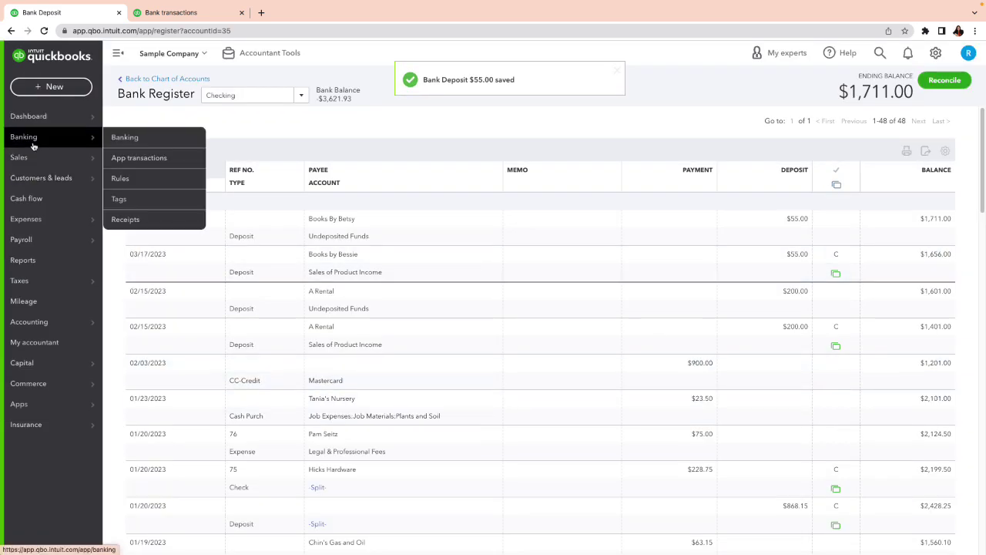
pyautogui.click(135, 146)
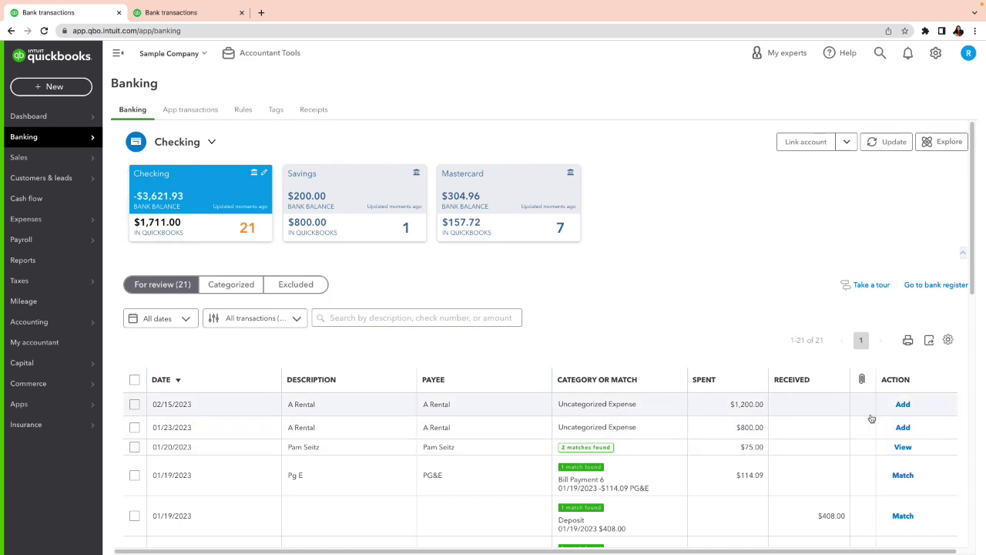
pyautogui.click(234, 286)
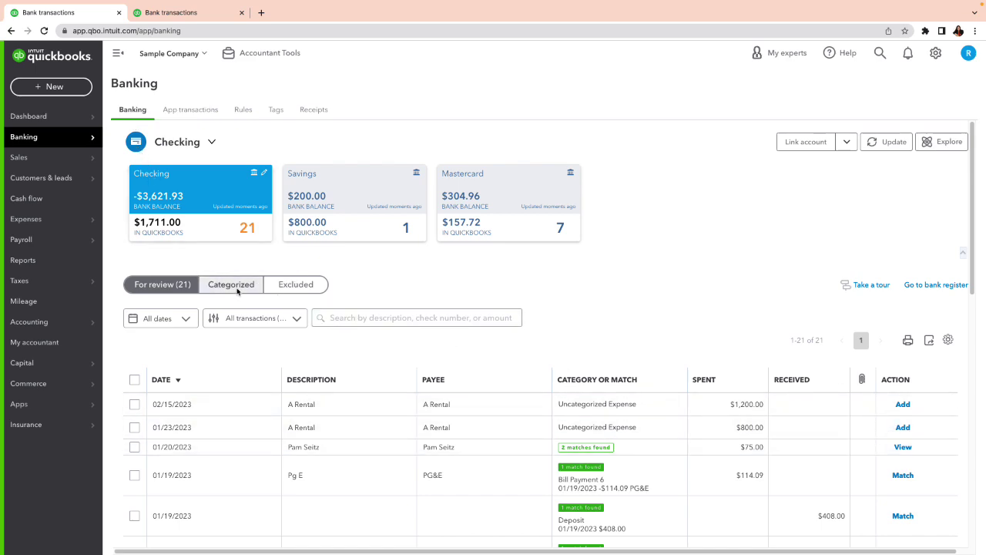
pyautogui.click(165, 286)
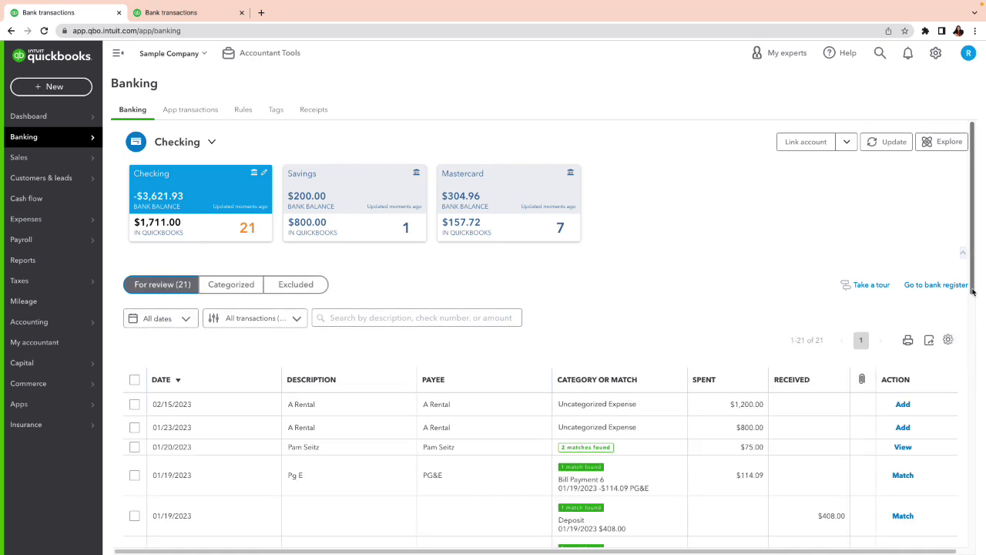
pyautogui.moveTo(973, 289); pyautogui.dragTo(922, 308)
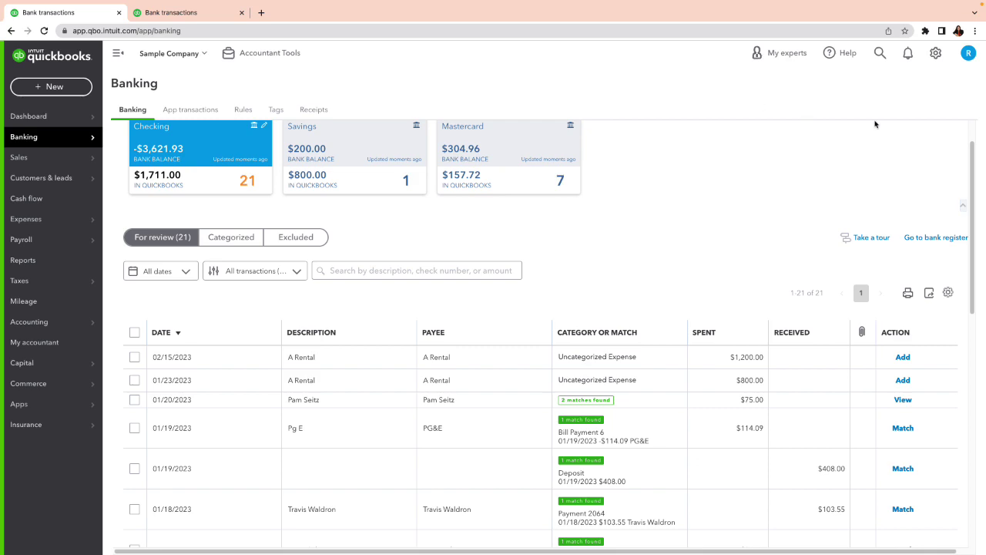
pyautogui.scroll(1, 969, 207)
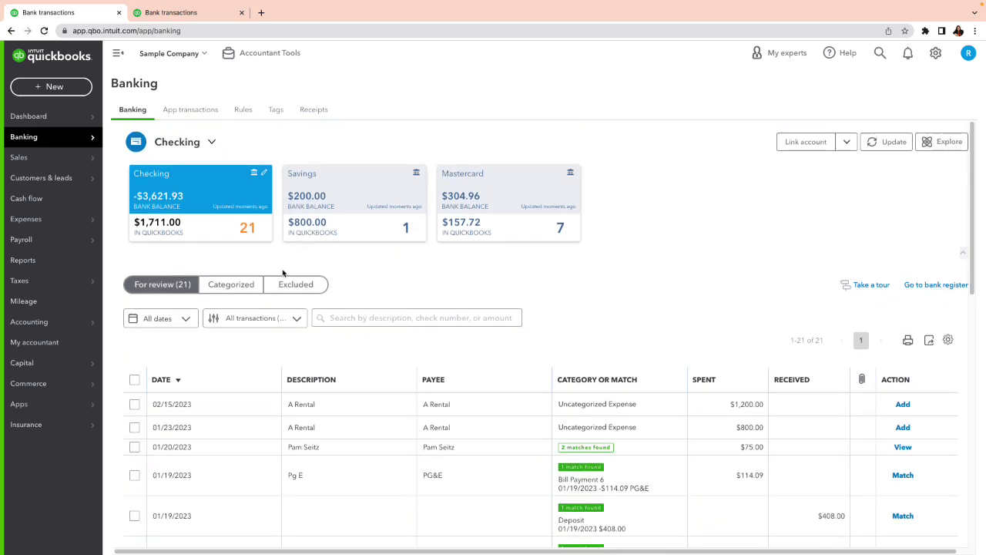
pyautogui.click(245, 282)
pyautogui.click(162, 291)
pyautogui.click(239, 291)
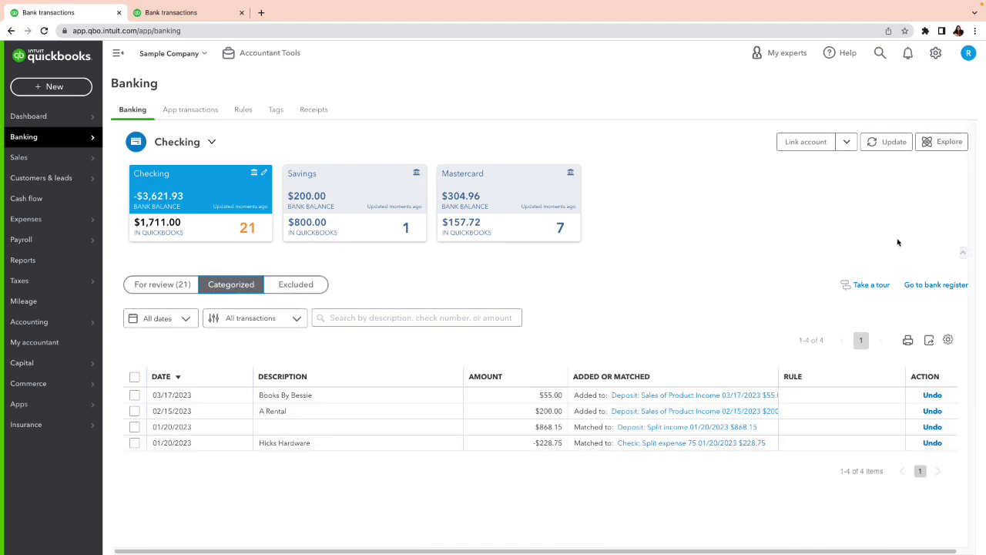
# Open the full bank deposit form of the 03/17/2023 Books by Bessie deposit from the Checking register.
pyautogui.click(925, 285)
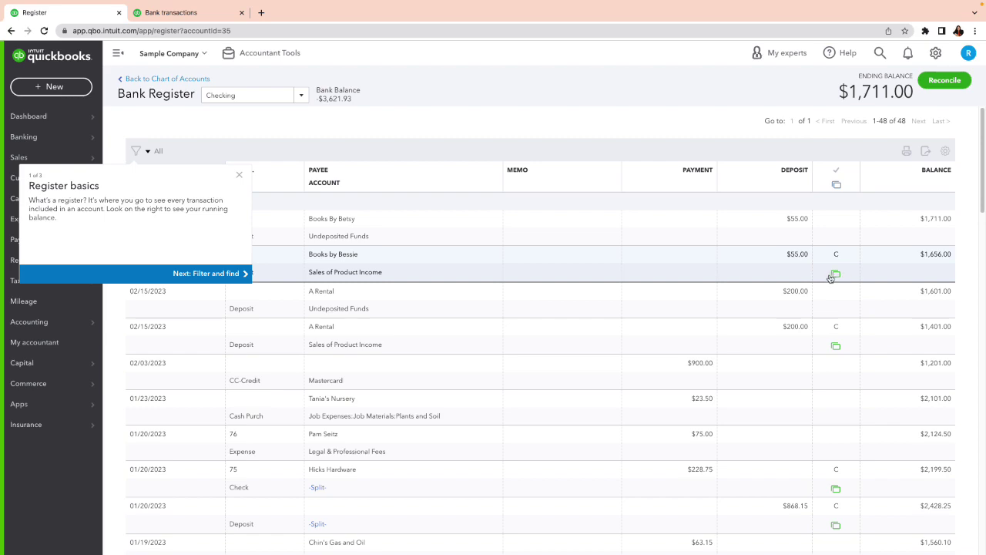
pyautogui.click(799, 261)
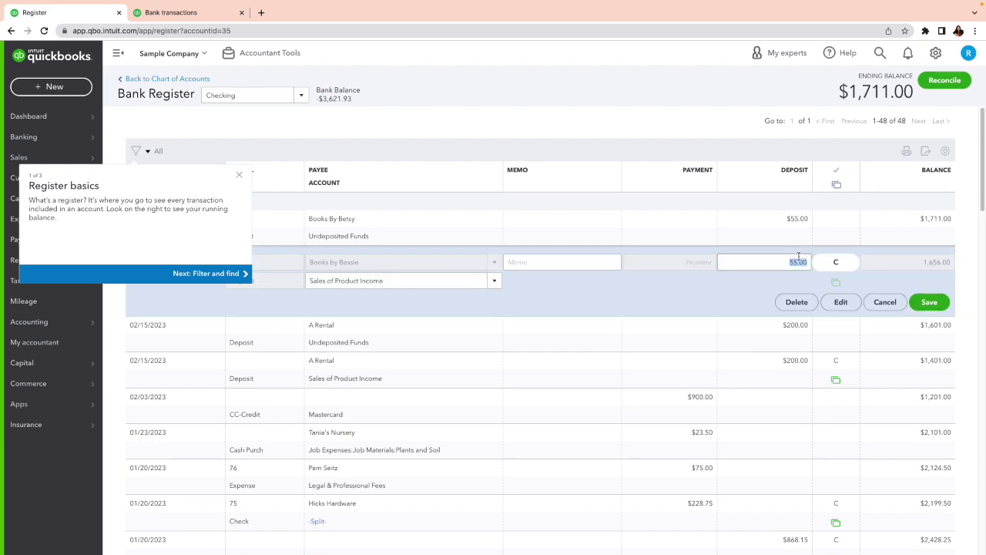
pyautogui.click(840, 302)
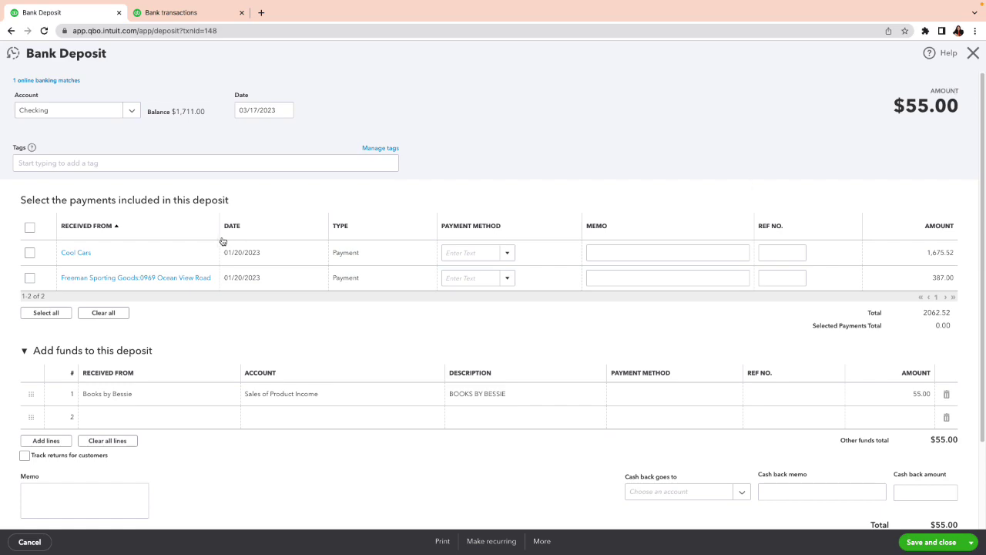
# Unmatch the 03/17/2023 Books by Bessie deposit from its online banking transaction and delete the deposit.
pyautogui.click(54, 83)
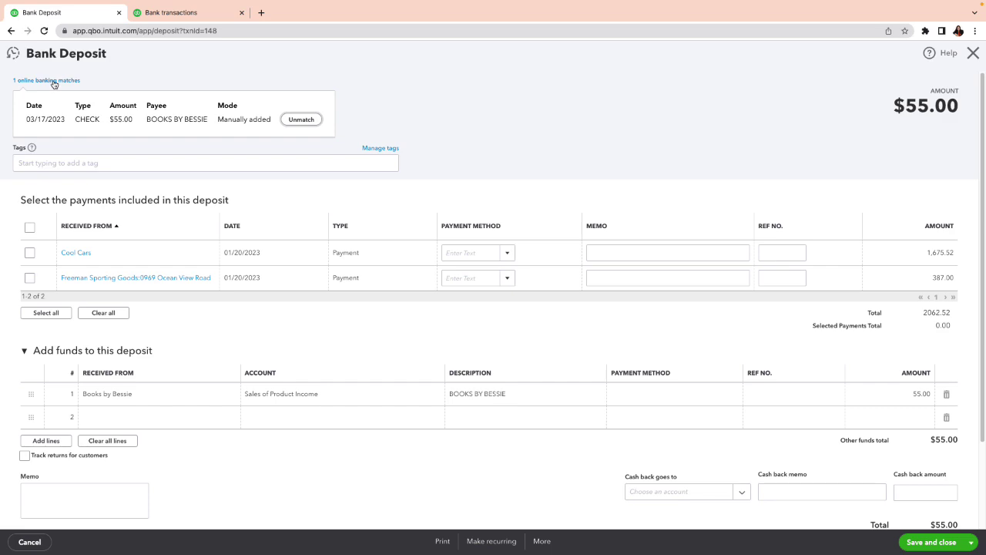
pyautogui.click(293, 121)
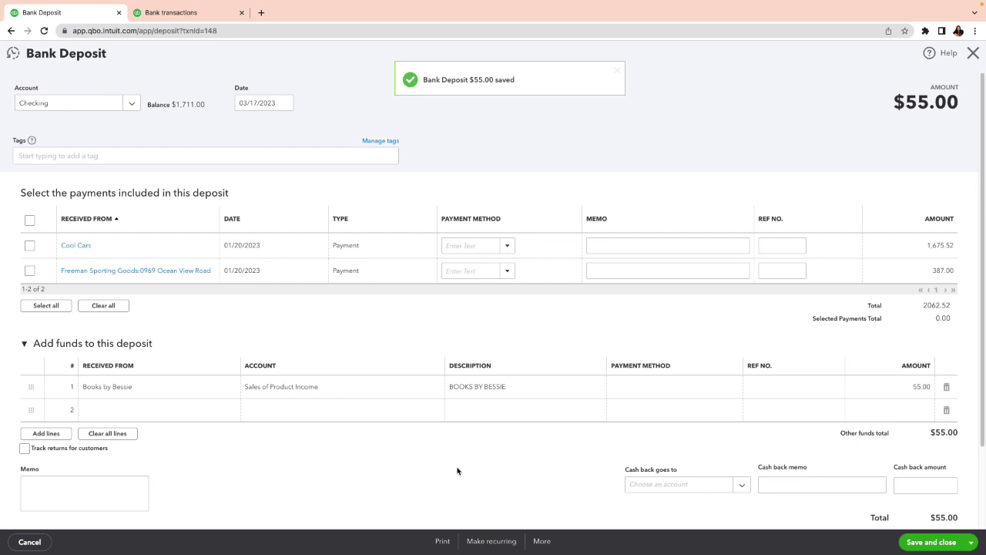
pyautogui.click(543, 542)
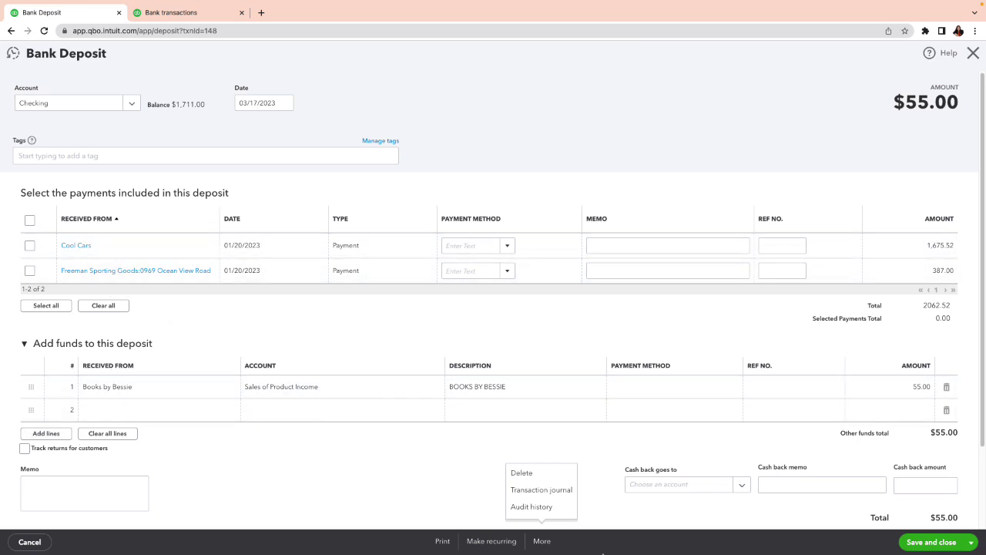
pyautogui.click(532, 473)
pyautogui.click(554, 325)
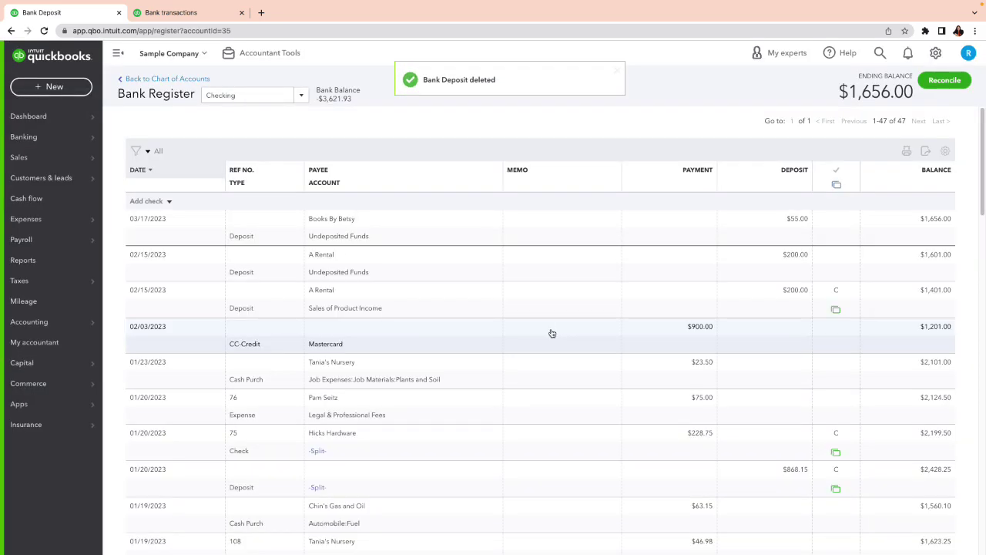
# Unmatch and delete the duplicate 02/15/2023 A Rental deposit recorded to Sales of Product Income in the Checking register.
pyautogui.click(797, 290)
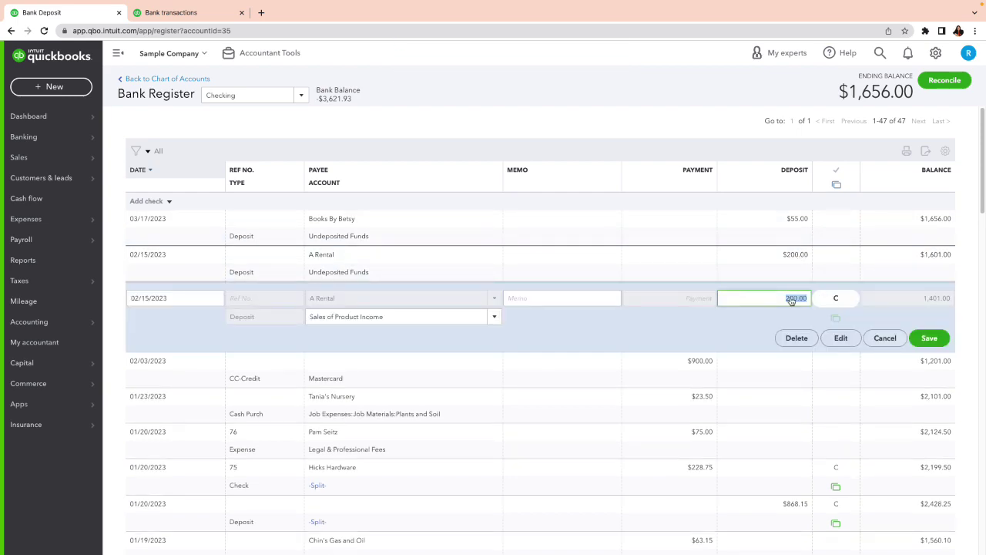
pyautogui.click(840, 339)
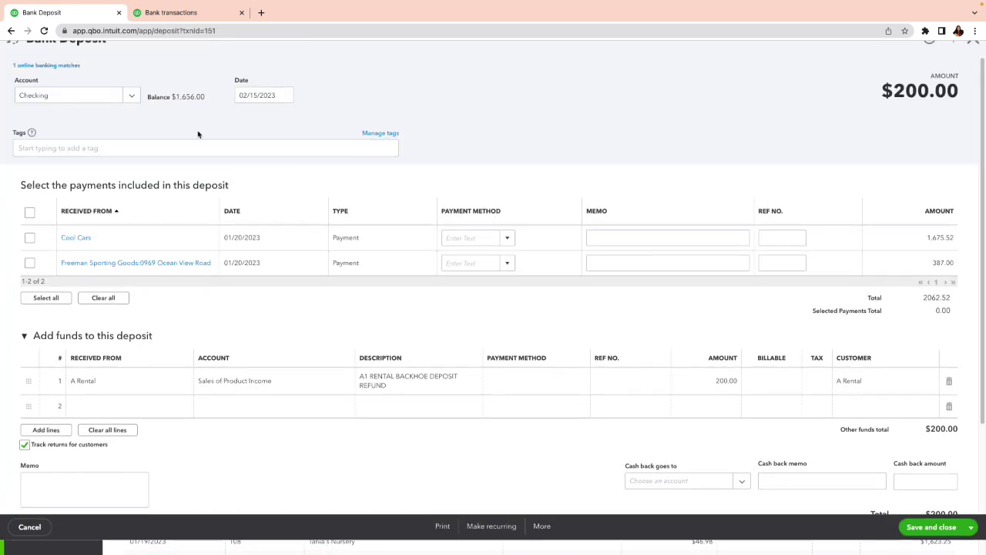
pyautogui.click(54, 81)
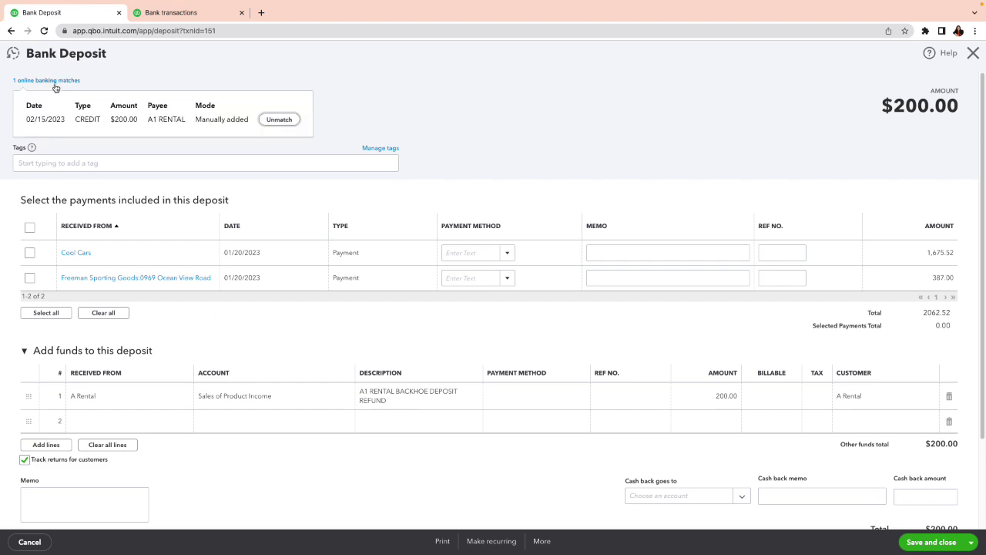
pyautogui.click(279, 119)
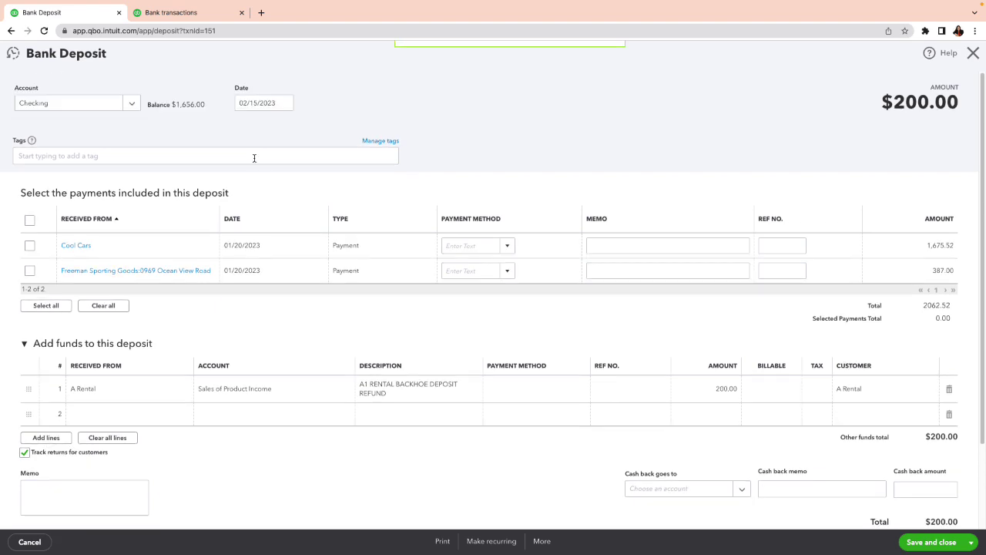
pyautogui.click(542, 542)
pyautogui.click(530, 473)
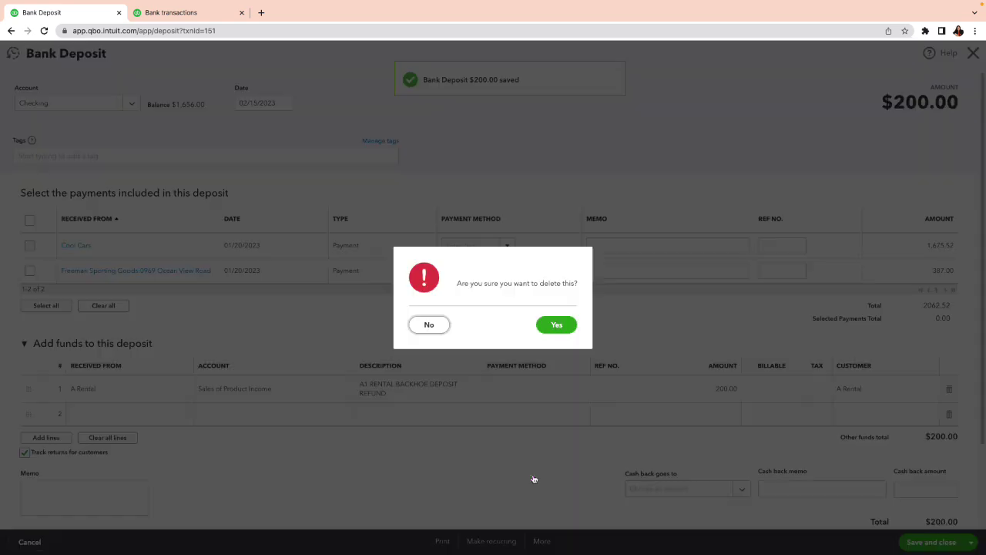
pyautogui.click(557, 325)
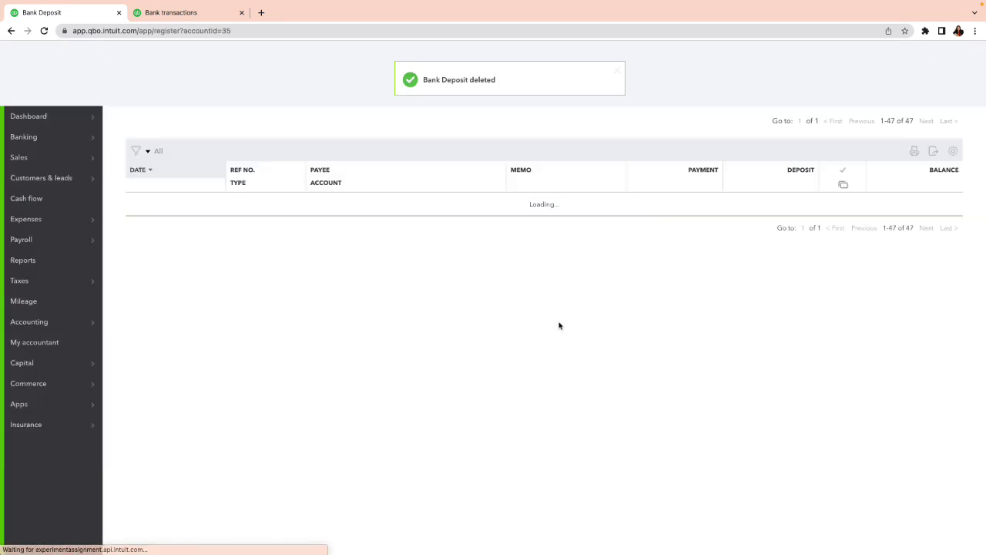
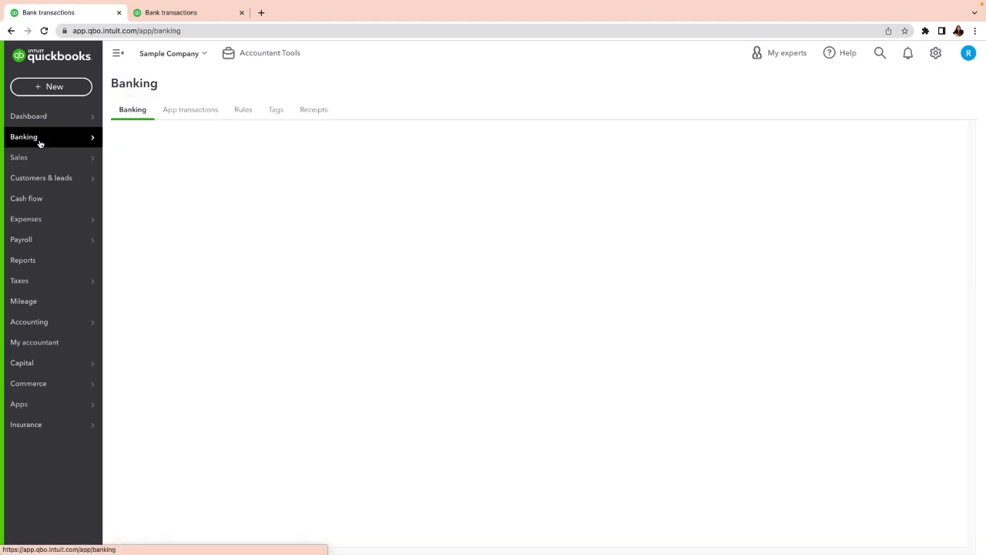
pyautogui.click(35, 88)
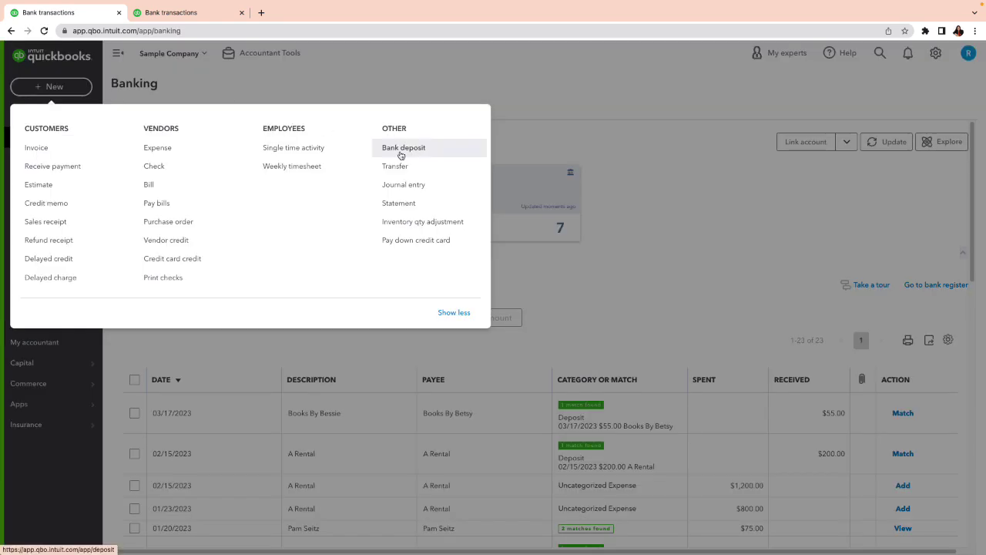
pyautogui.click(689, 228)
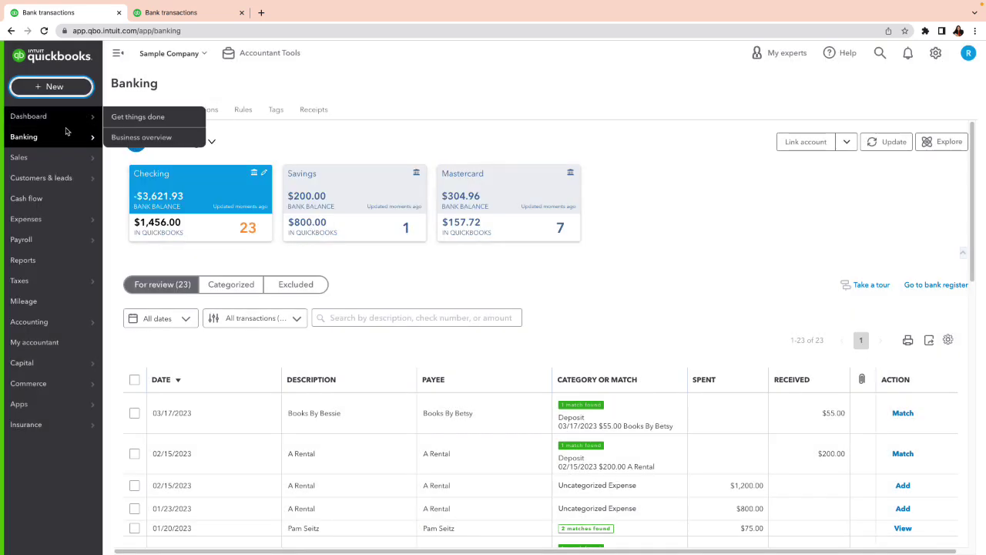
pyautogui.moveTo(87, 142)
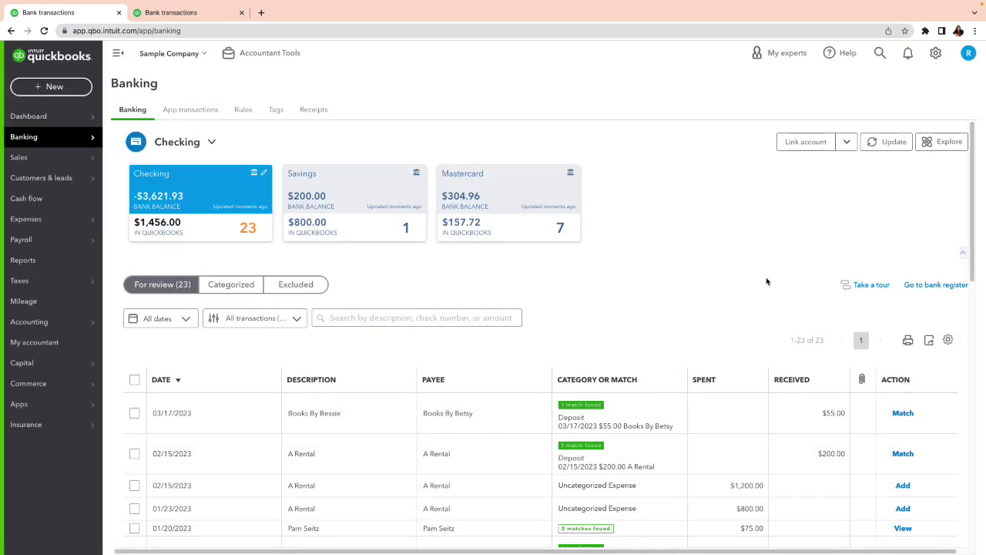
# Match the 03/17/2023 Books By Bessie and 02/15/2023 A Rental receipts in the Checking bank feed to their recorded deposits.
pyautogui.moveTo(969, 267); pyautogui.dragTo(961, 336)
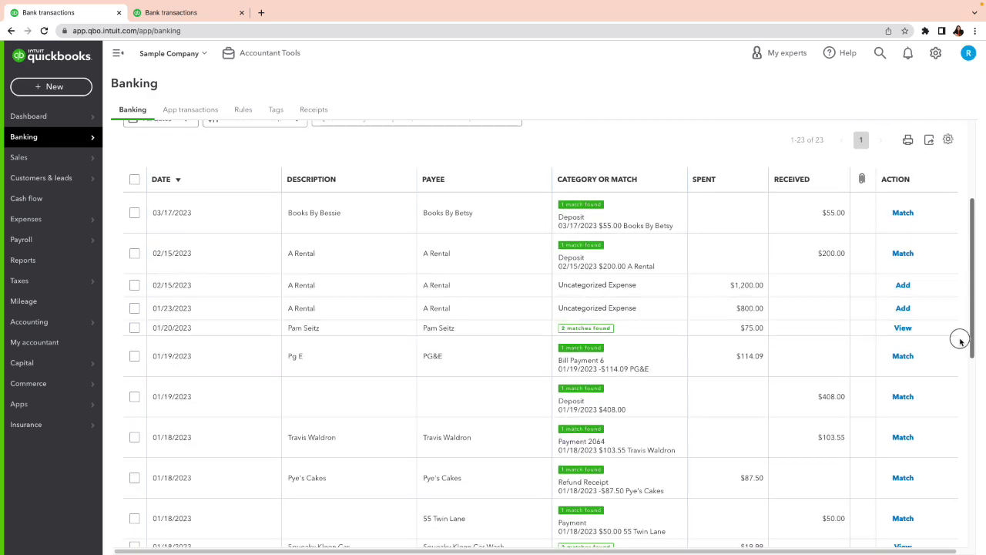
pyautogui.click(905, 214)
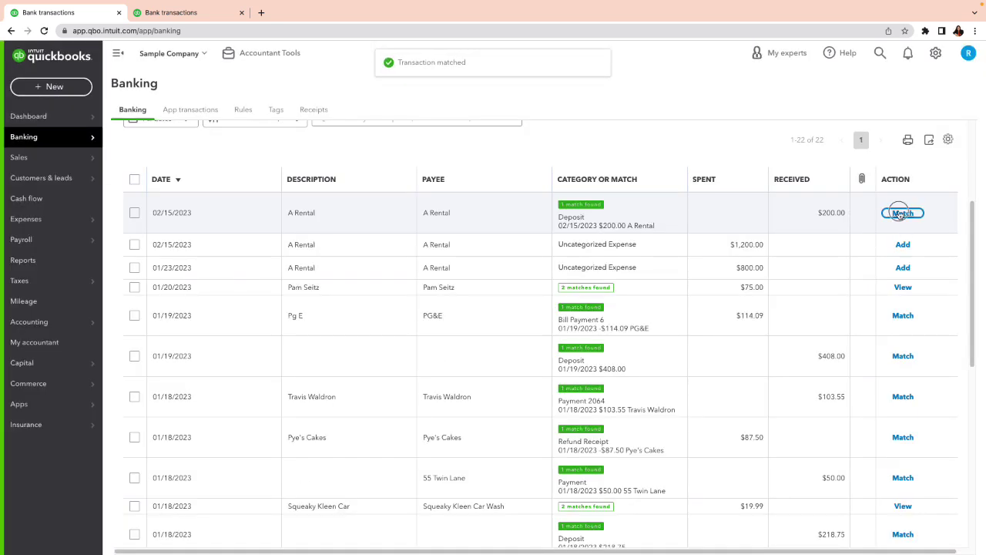
pyautogui.click(902, 214)
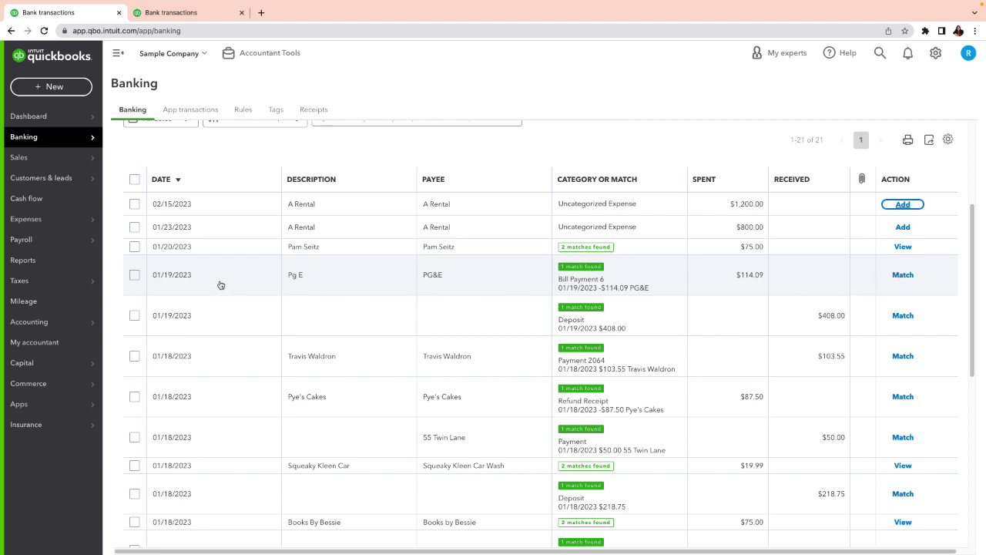
# Match the PG&E bill payment, the $408.00 deposit, the $103.55 customer payment and the Pye's Cakes refund receipt.
pyautogui.click(903, 275)
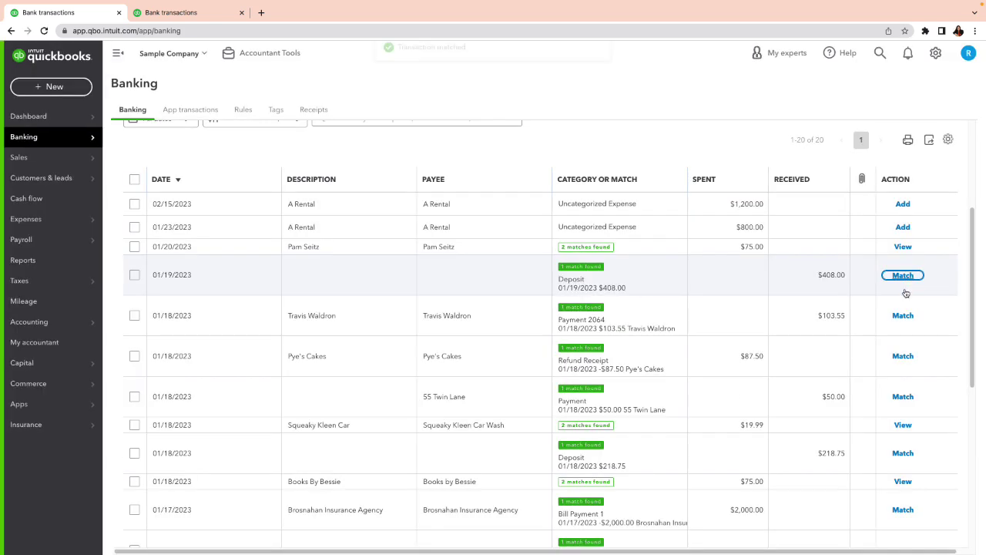
pyautogui.click(904, 275)
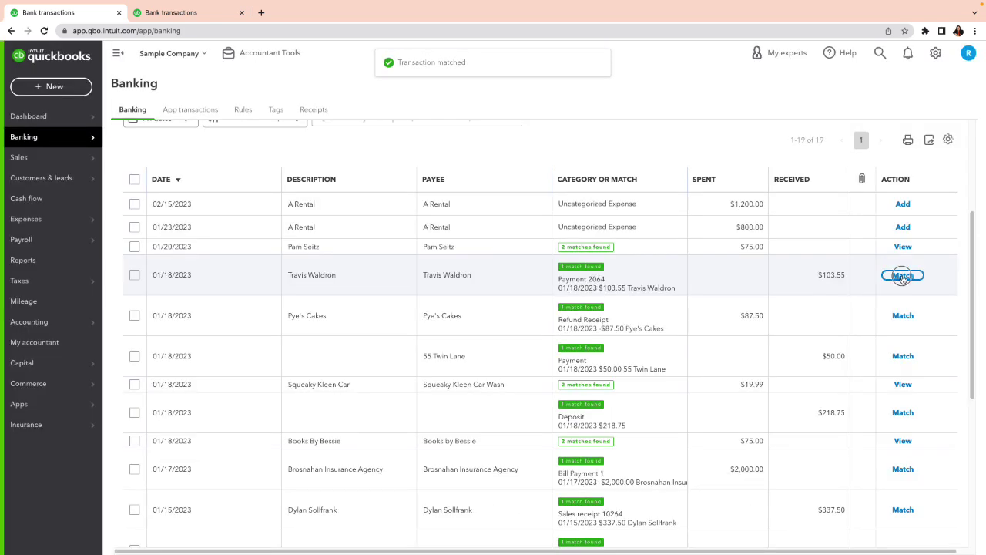
pyautogui.click(903, 275)
pyautogui.click(903, 276)
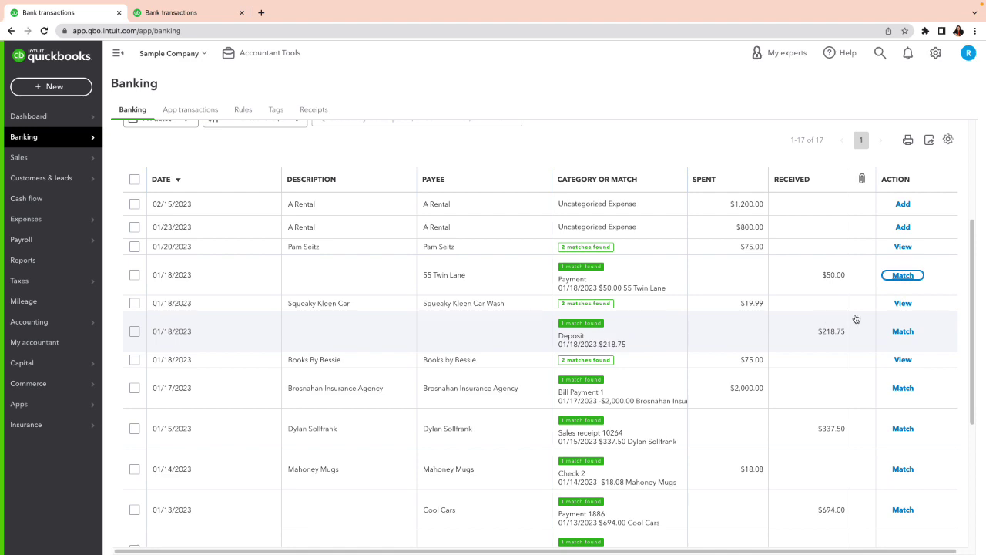
# Open the 55 Twin Lane payment suggested as a bank feed match, set its deposit account to Undeposited Funds, and save it.
pyautogui.click(836, 278)
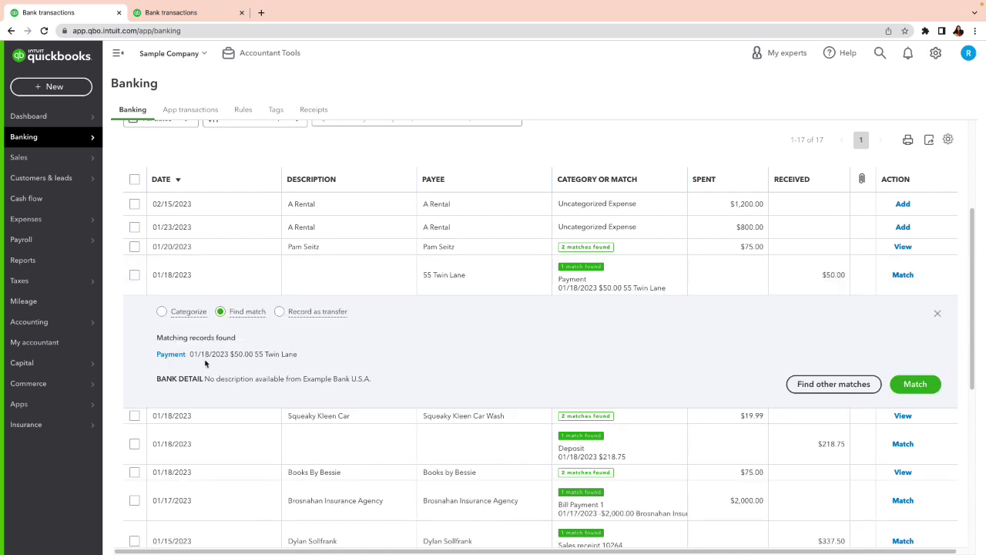
pyautogui.click(171, 354)
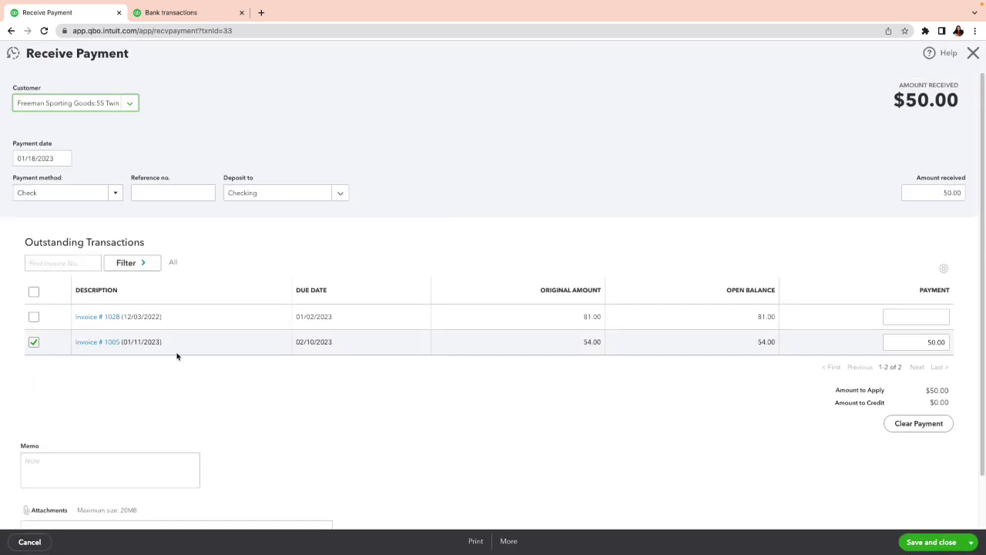
pyautogui.click(339, 194)
pyautogui.click(286, 345)
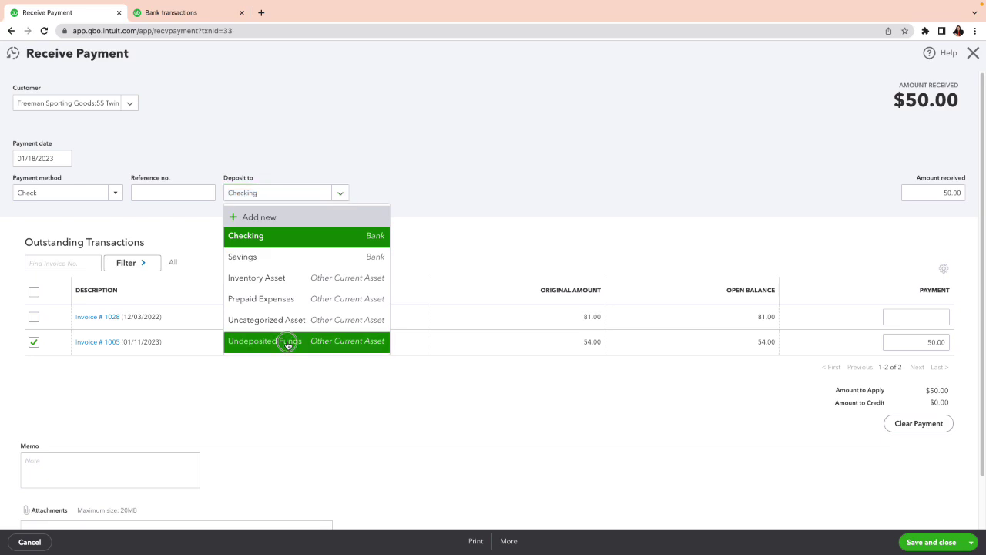
pyautogui.click(921, 543)
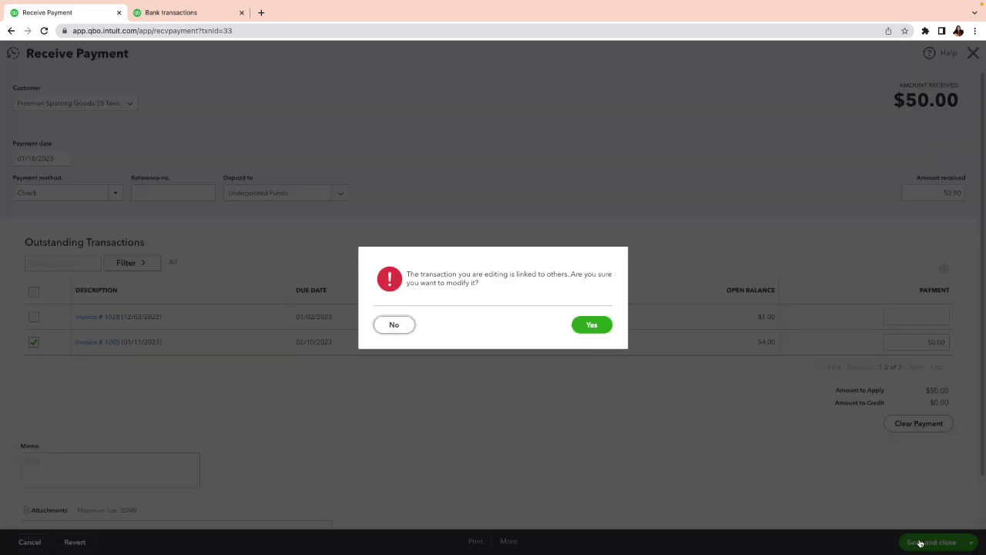
pyautogui.click(590, 329)
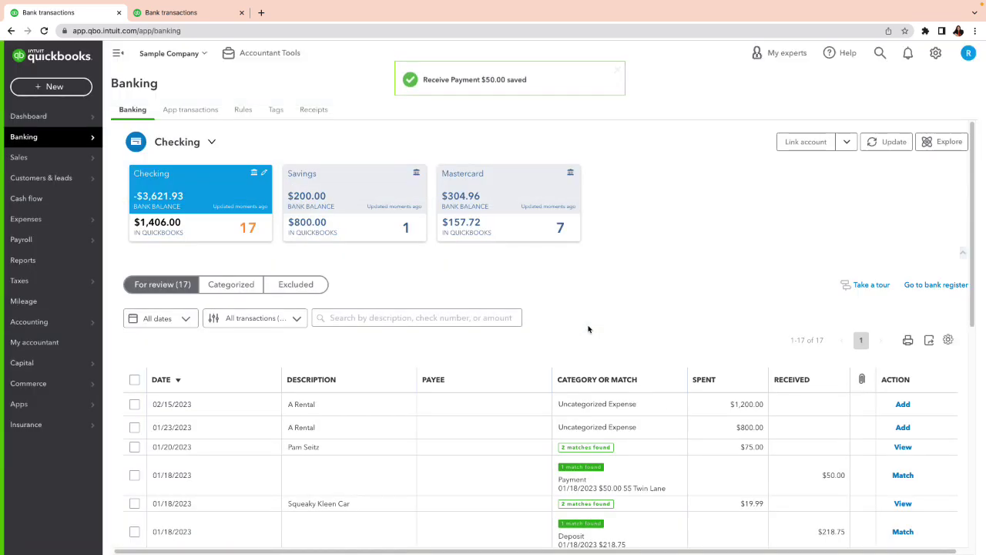
# Record a bank deposit to Checking dated 01/18/2023 containing only the 55 Twin Lane payment, and save and close it.
pyautogui.click(44, 88)
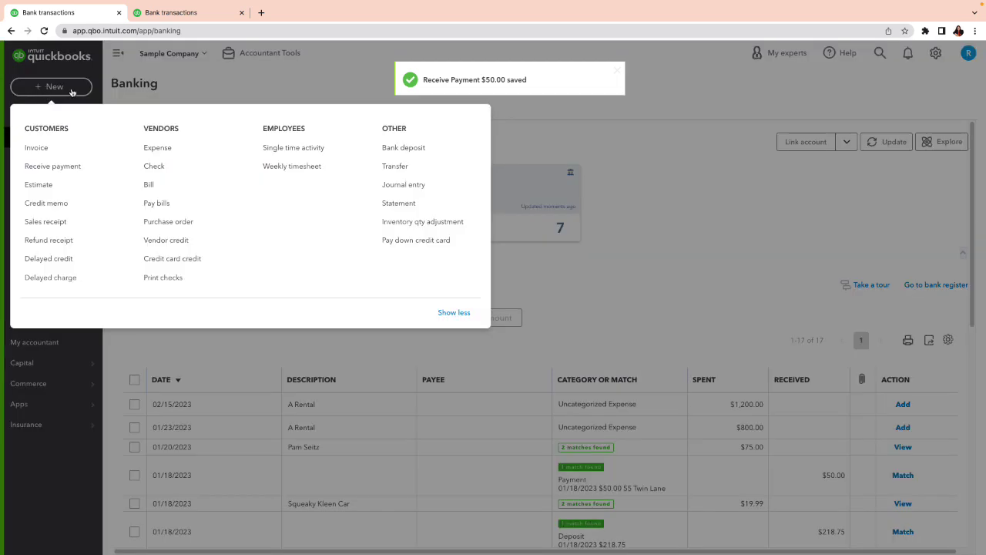
pyautogui.click(419, 148)
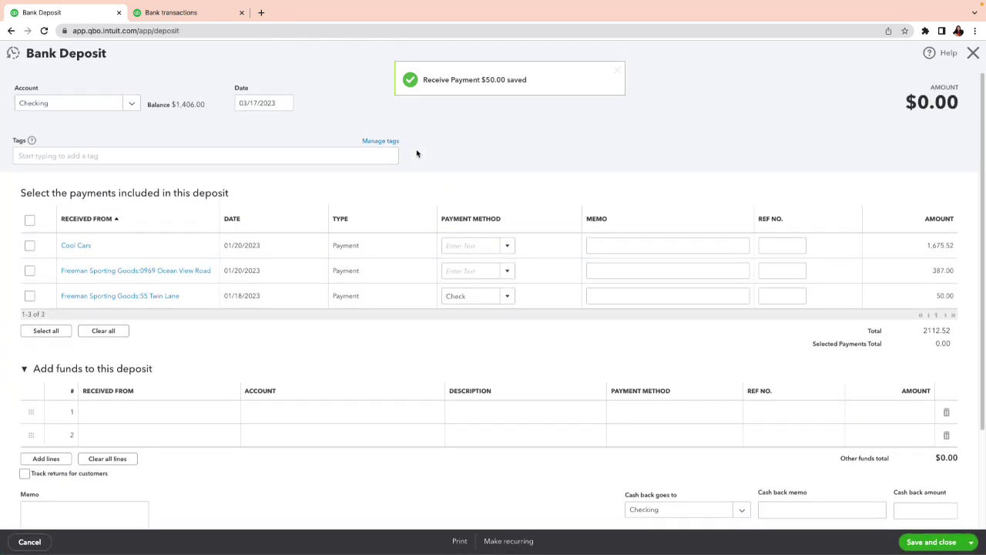
pyautogui.click(29, 295)
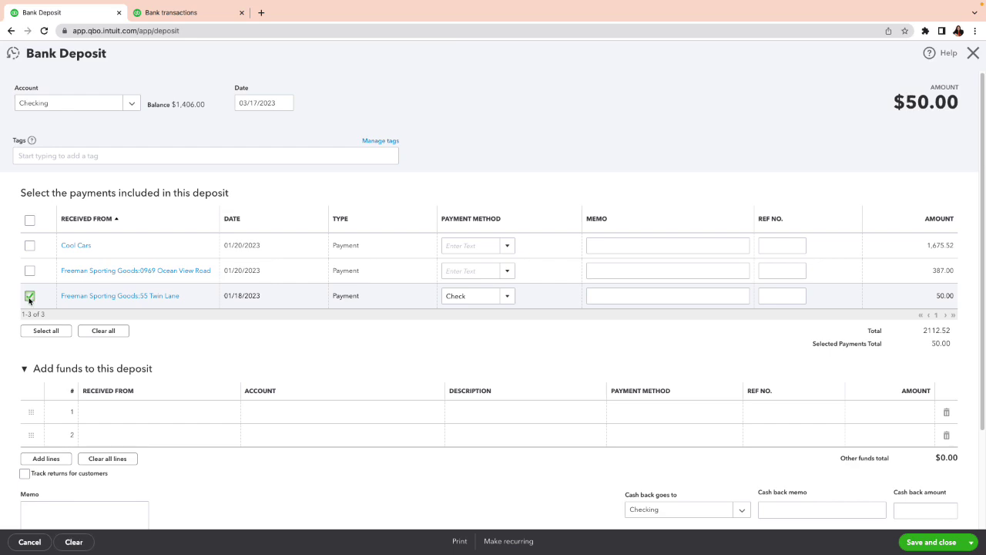
pyautogui.click(282, 103)
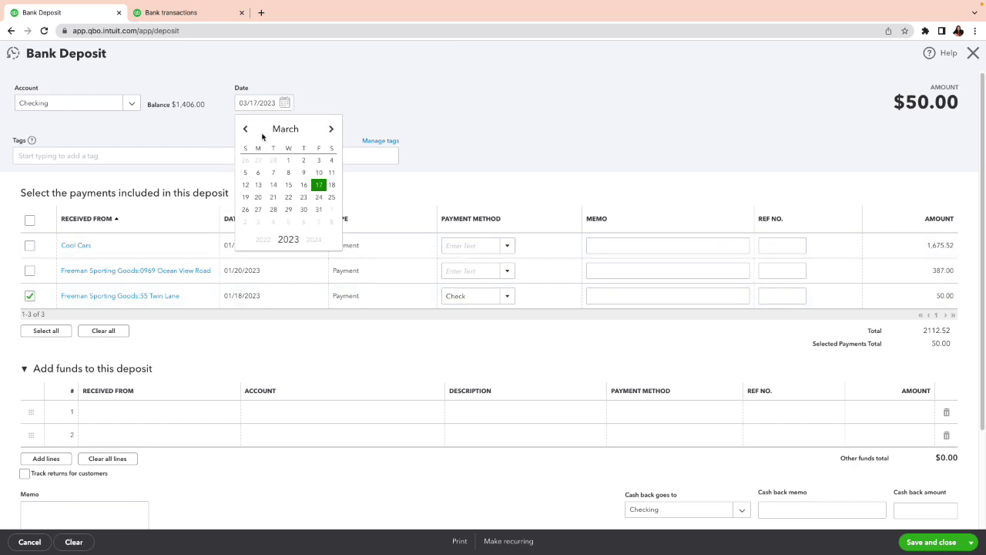
pyautogui.click(245, 130)
pyautogui.click(246, 130)
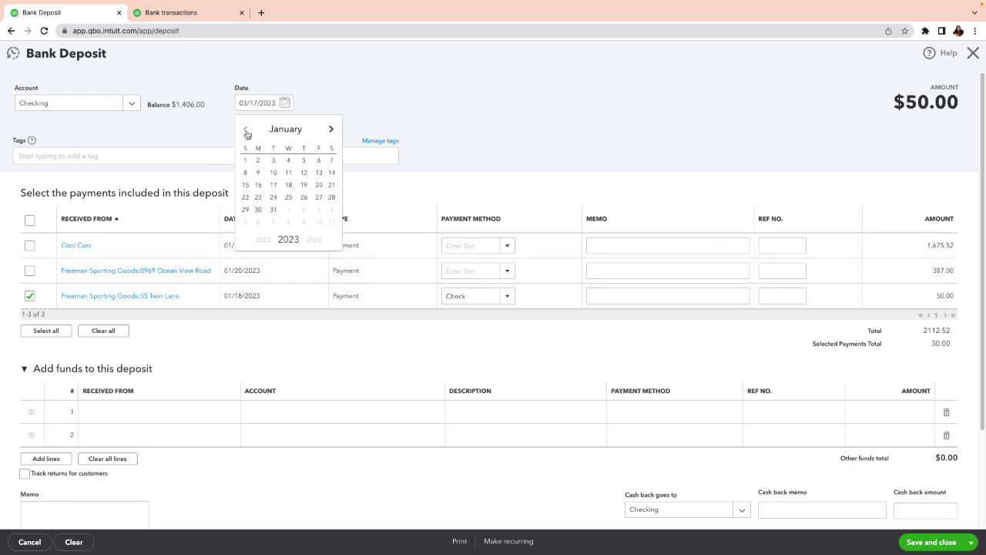
pyautogui.click(289, 185)
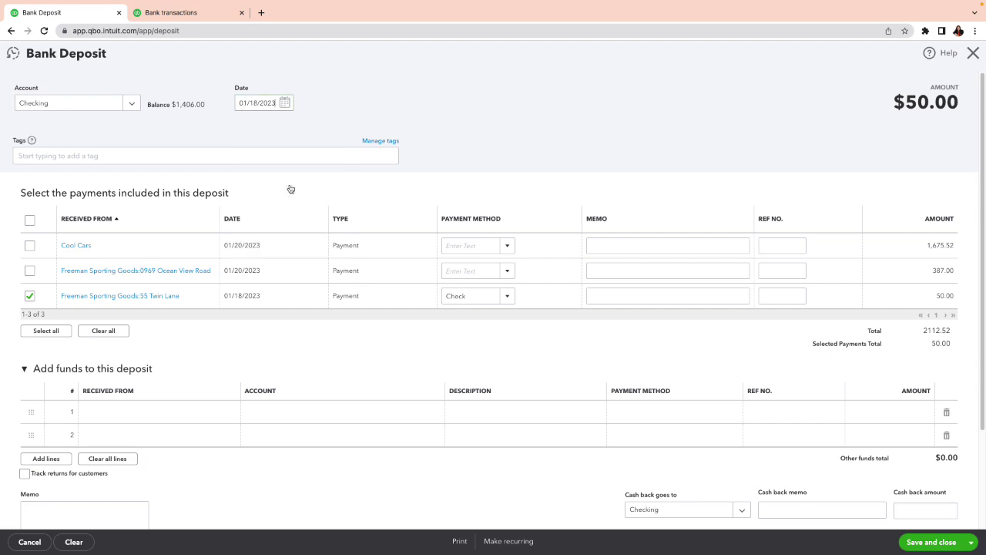
pyautogui.click(928, 542)
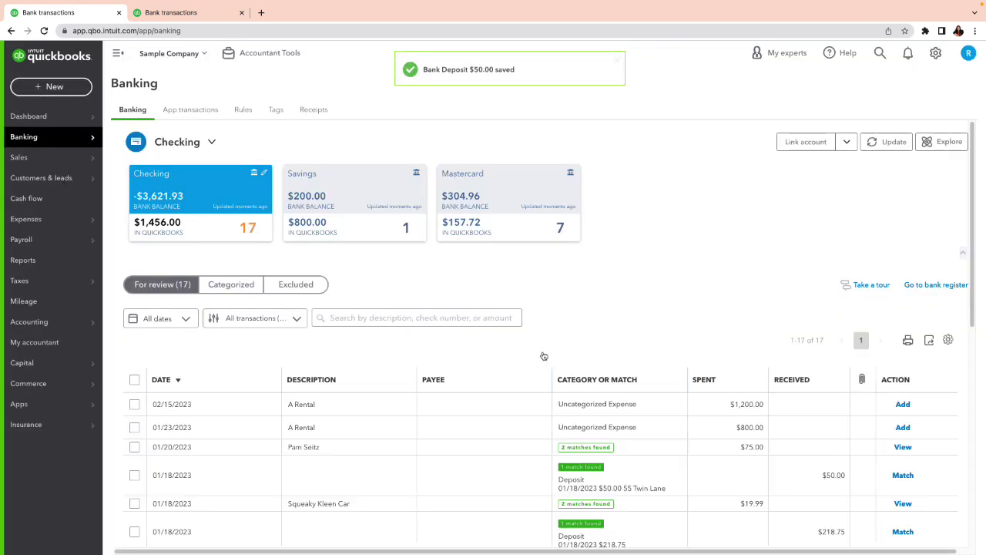
pyautogui.click(903, 476)
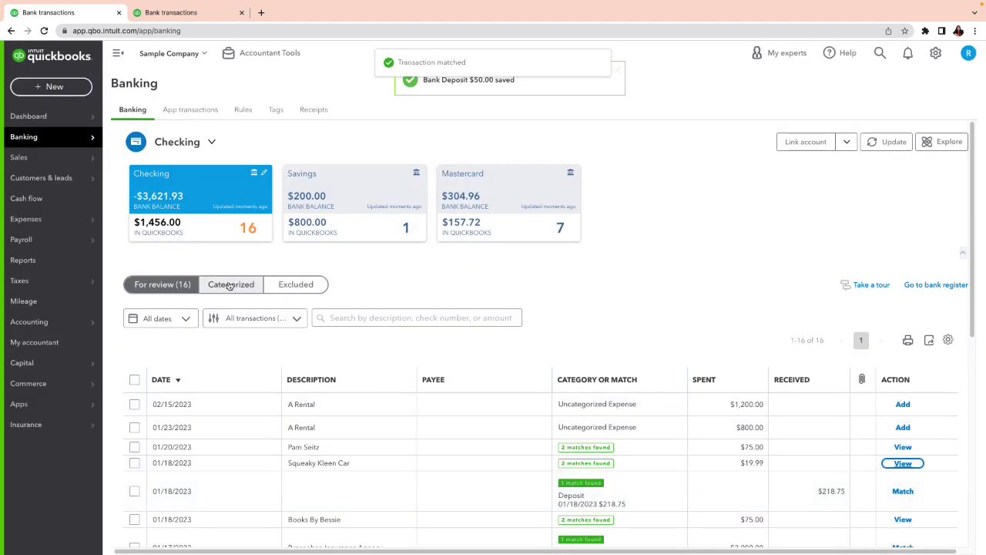
pyautogui.click(229, 285)
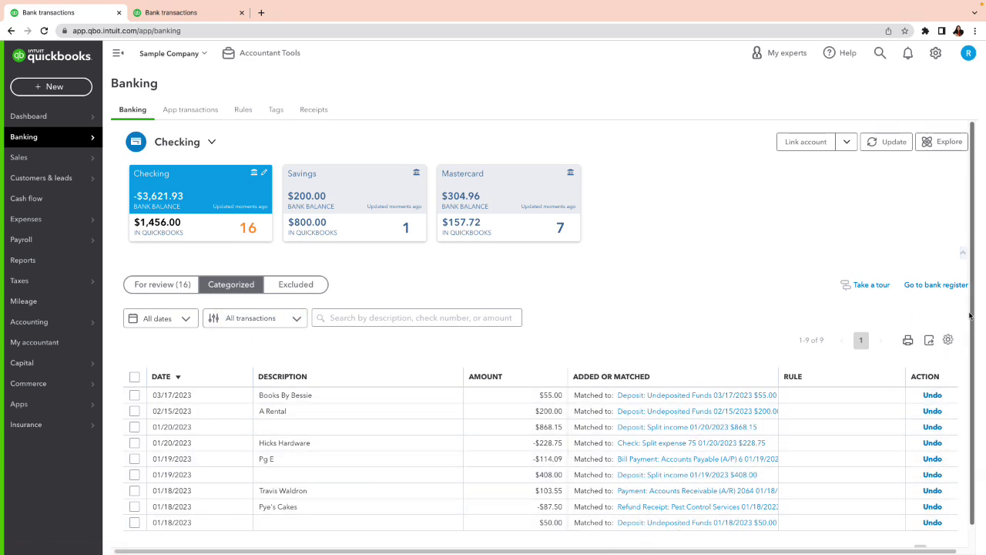
pyautogui.scroll(-1, 972, 318)
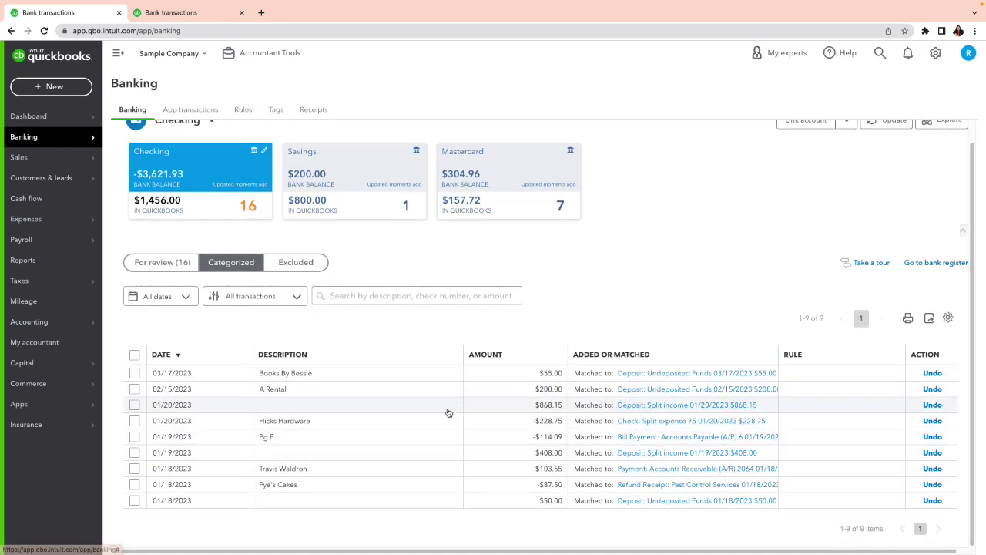
pyautogui.click(138, 263)
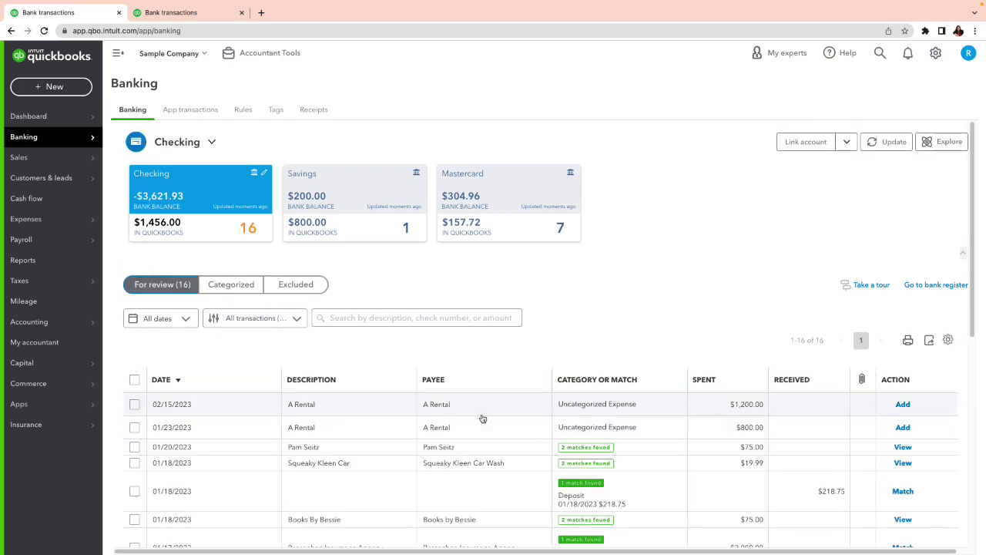